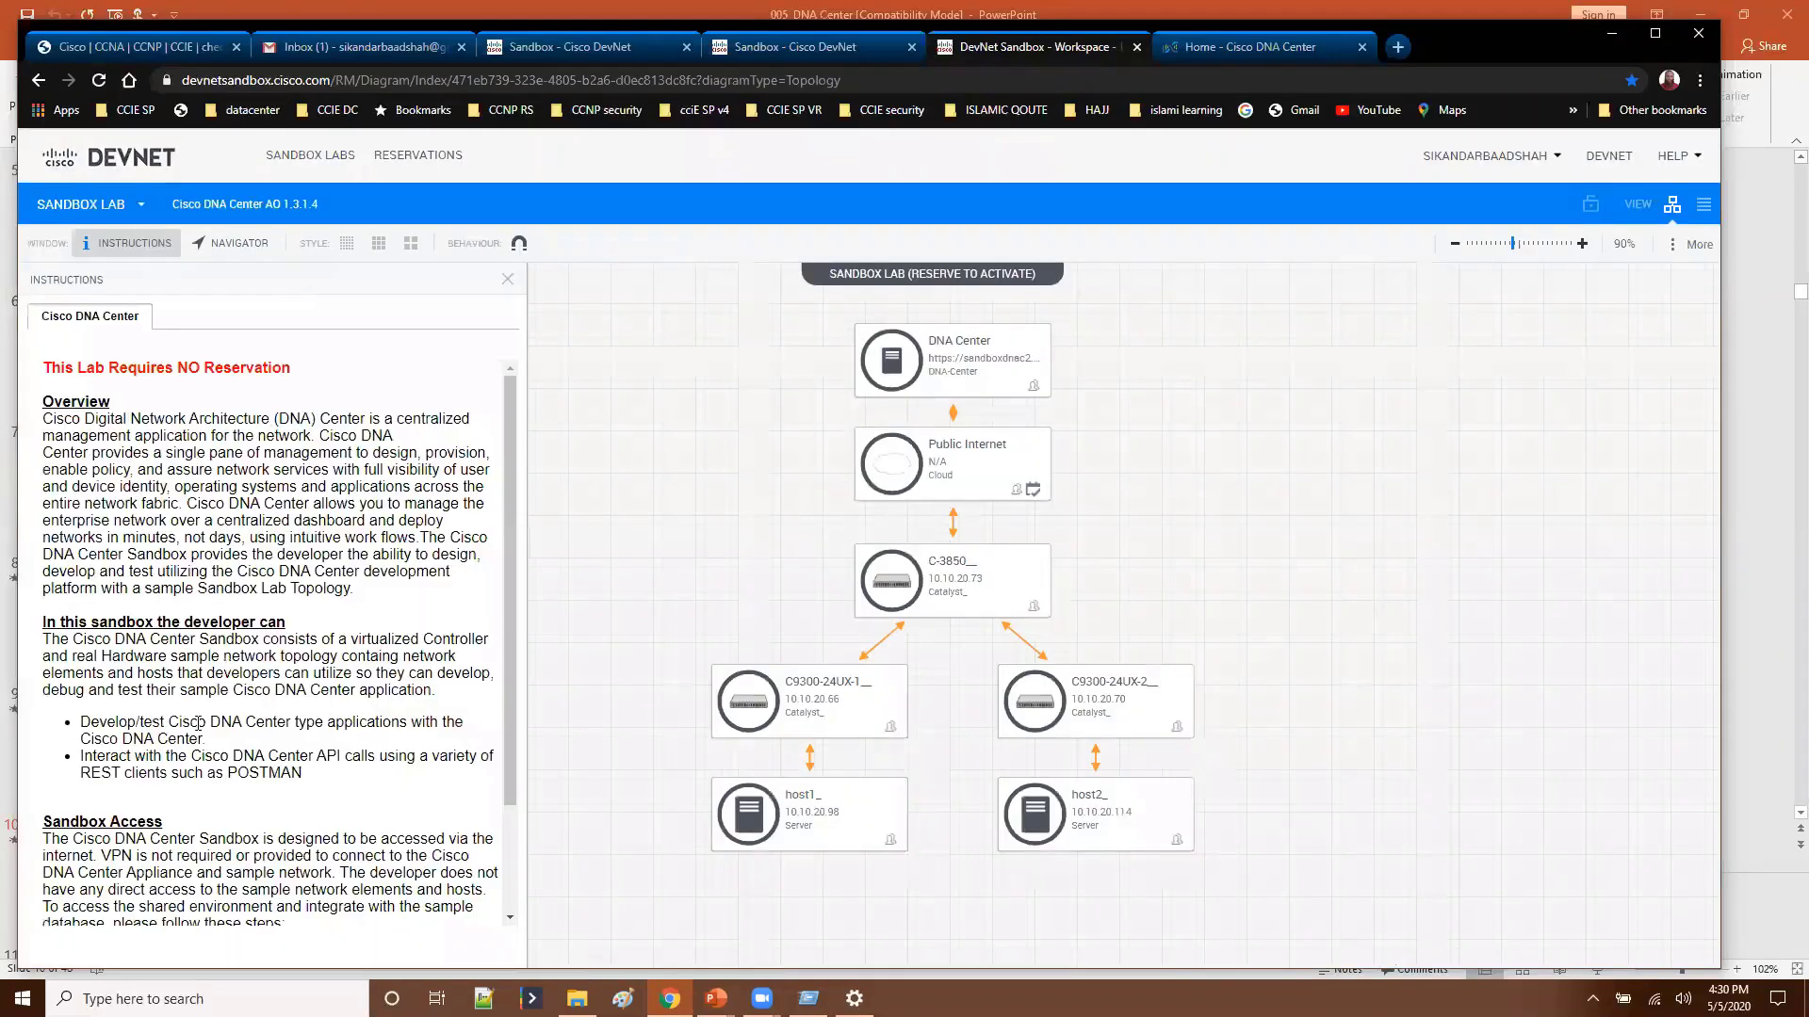
Step: Outline the numbered login steps under Sandbox Access with a blue box and draw an arrow pointing up from it
scroll(196, 726, down, 2)
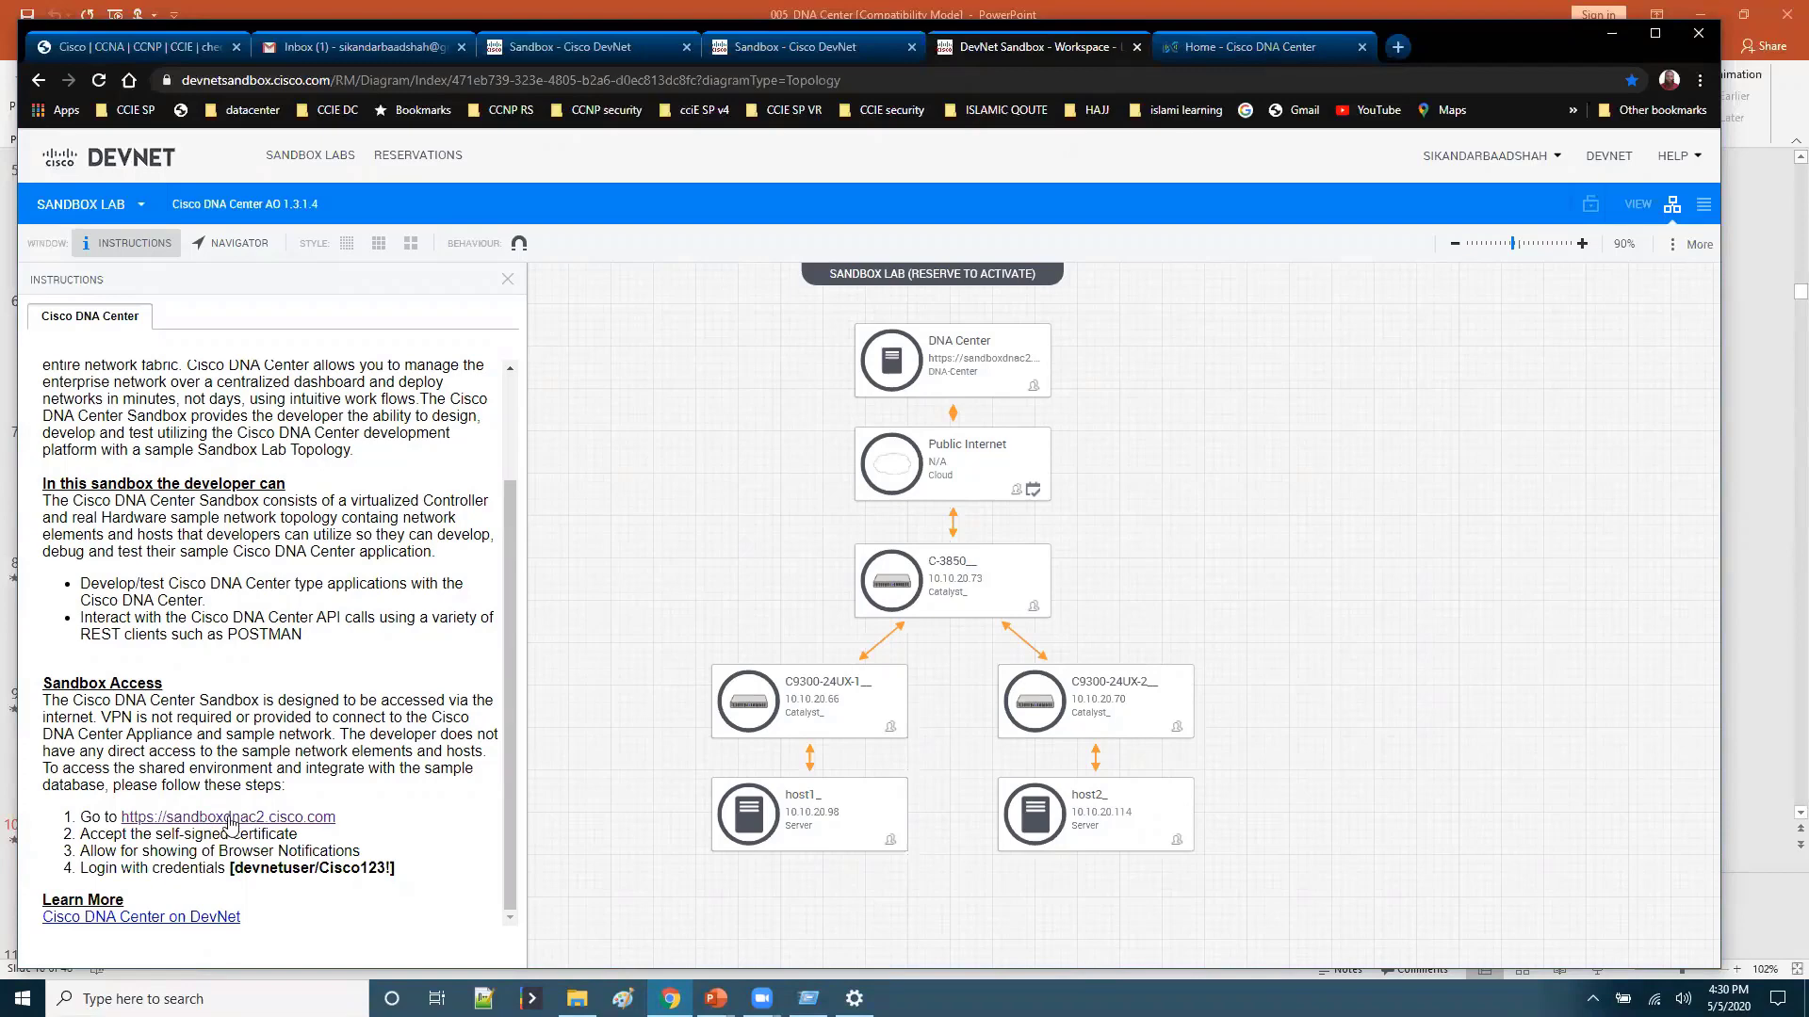
key(ctrl+shift+a)
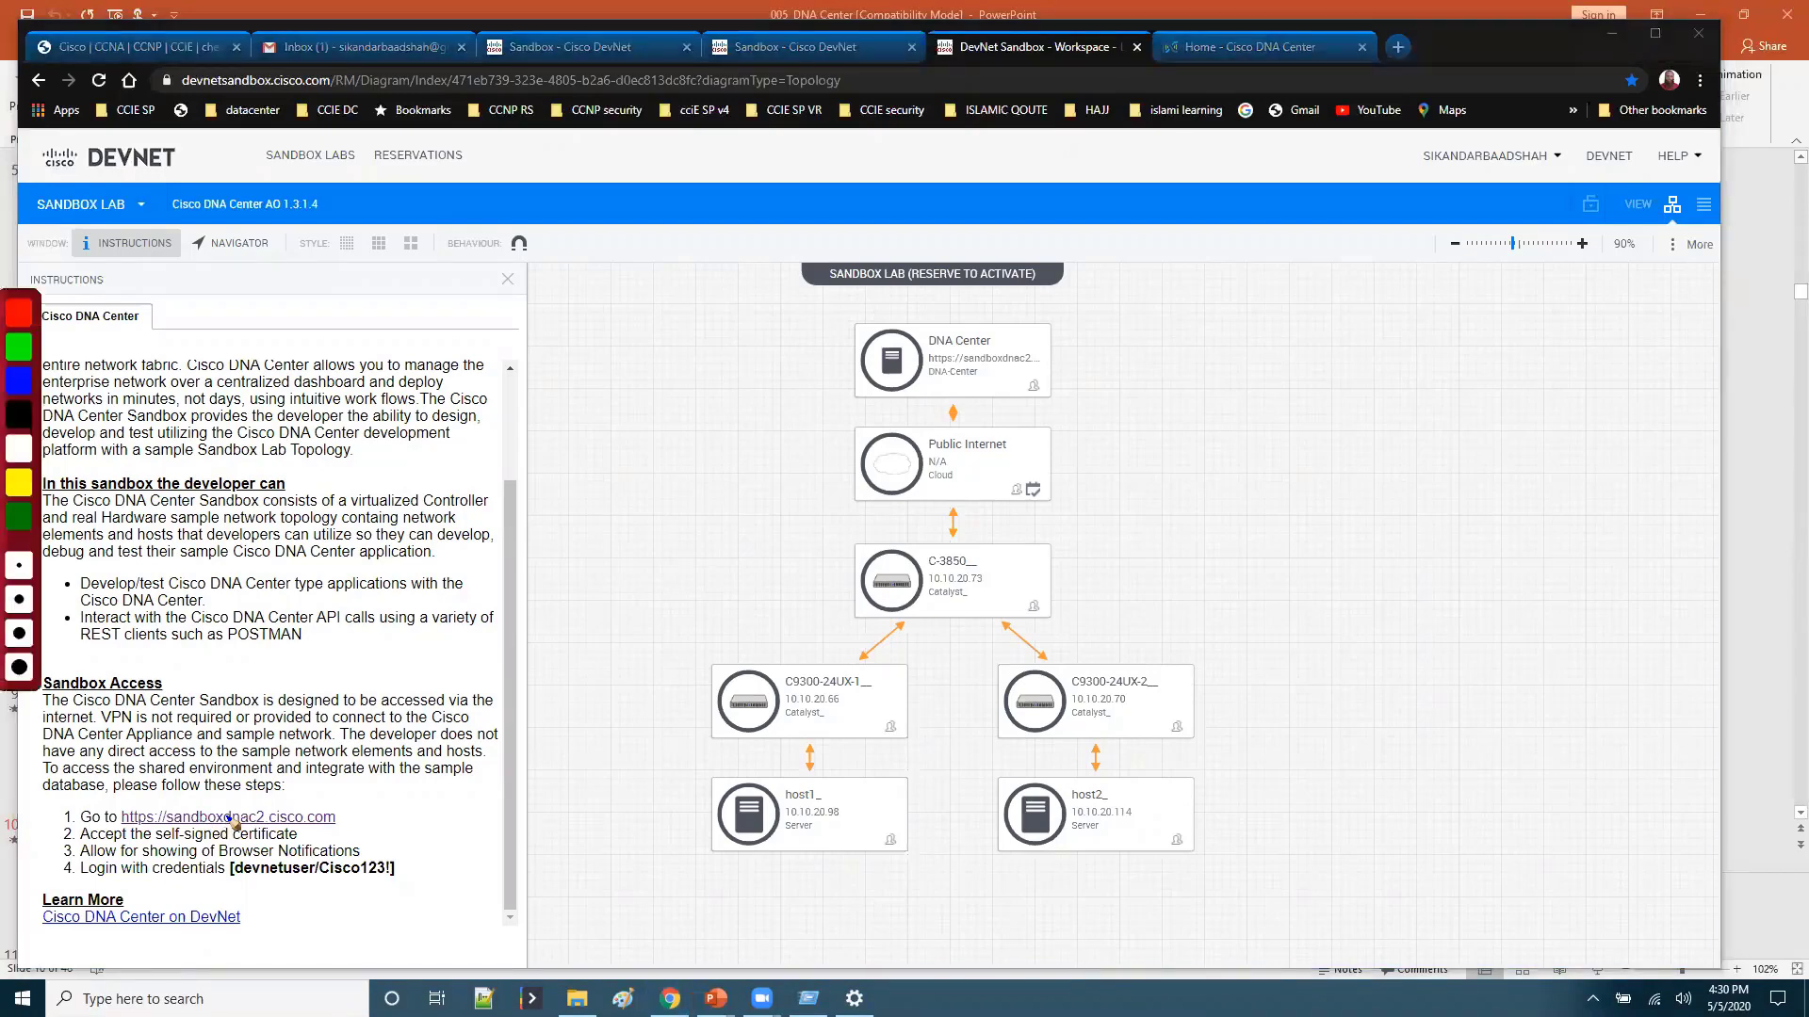
mouse_move(428, 816)
mouse_down()
mouse_move(122, 912)
mouse_move(428, 801)
mouse_up()
mouse_move(238, 806)
mouse_down()
mouse_move(218, 680)
mouse_move(260, 700)
mouse_up()
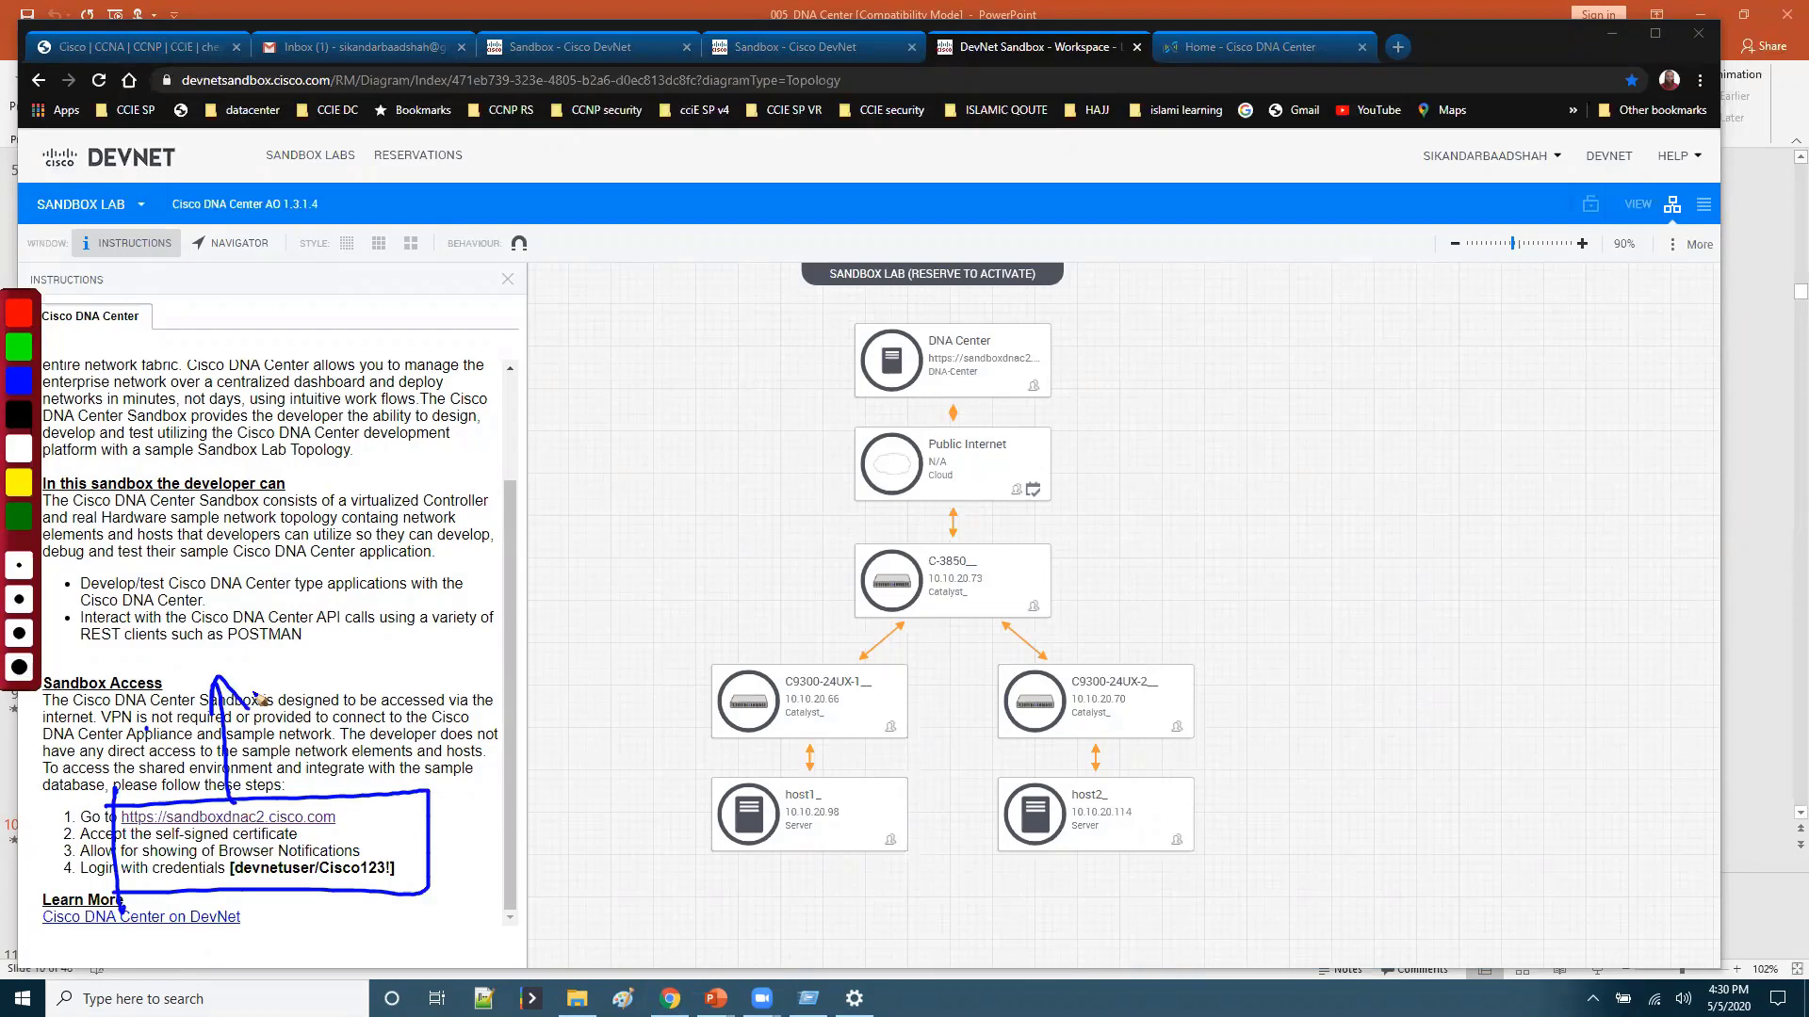
mouse_move(1010, 314)
mouse_down()
mouse_move(852, 372)
mouse_move(1125, 355)
mouse_up()
mouse_move(1140, 339)
mouse_down()
mouse_move(1170, 386)
mouse_move(1135, 375)
mouse_up()
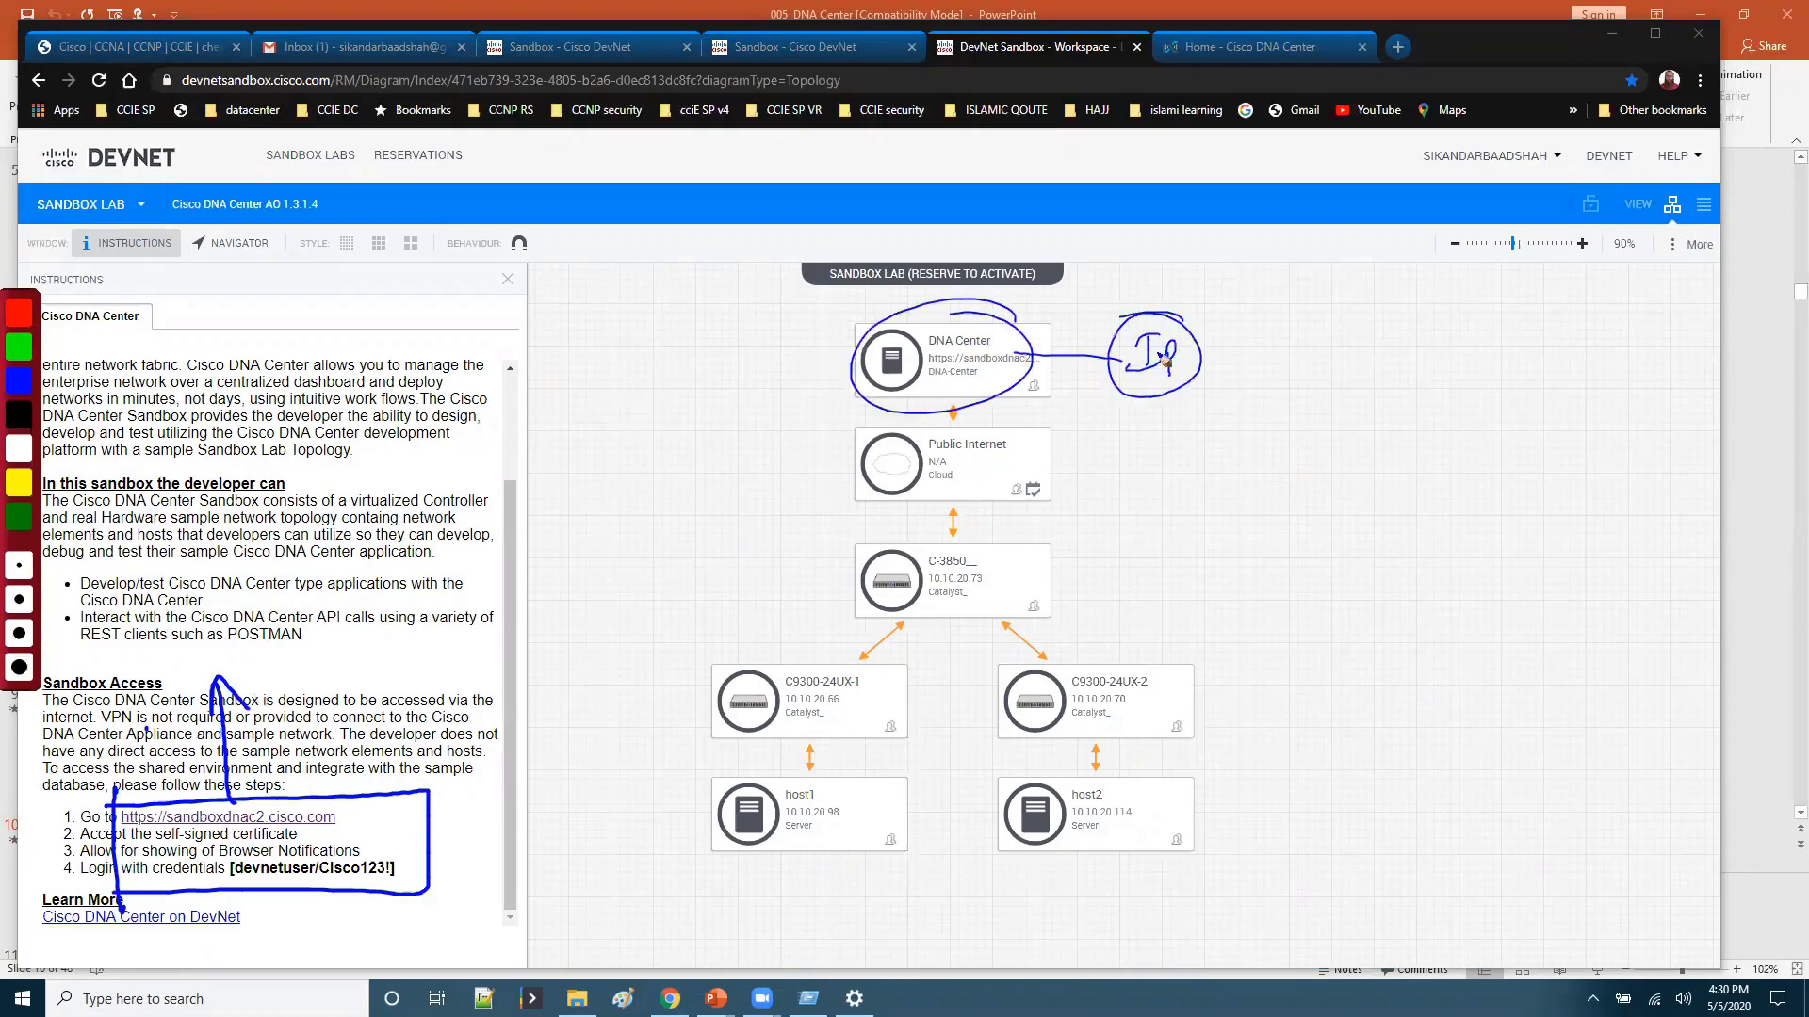
mouse_move(1130, 438)
mouse_down()
mouse_move(1235, 441)
mouse_move(1248, 471)
mouse_move(1312, 450)
mouse_move(1215, 490)
mouse_move(1413, 456)
mouse_move(1451, 420)
mouse_move(1498, 460)
mouse_move(1553, 435)
mouse_up()
Step: Circle the login credentials in red, emphasize the user/password note with an underline, arrow and blue circle, and clear all annotations
mouse_move(306, 868)
mouse_down()
mouse_move(330, 844)
mouse_move(363, 868)
mouse_up()
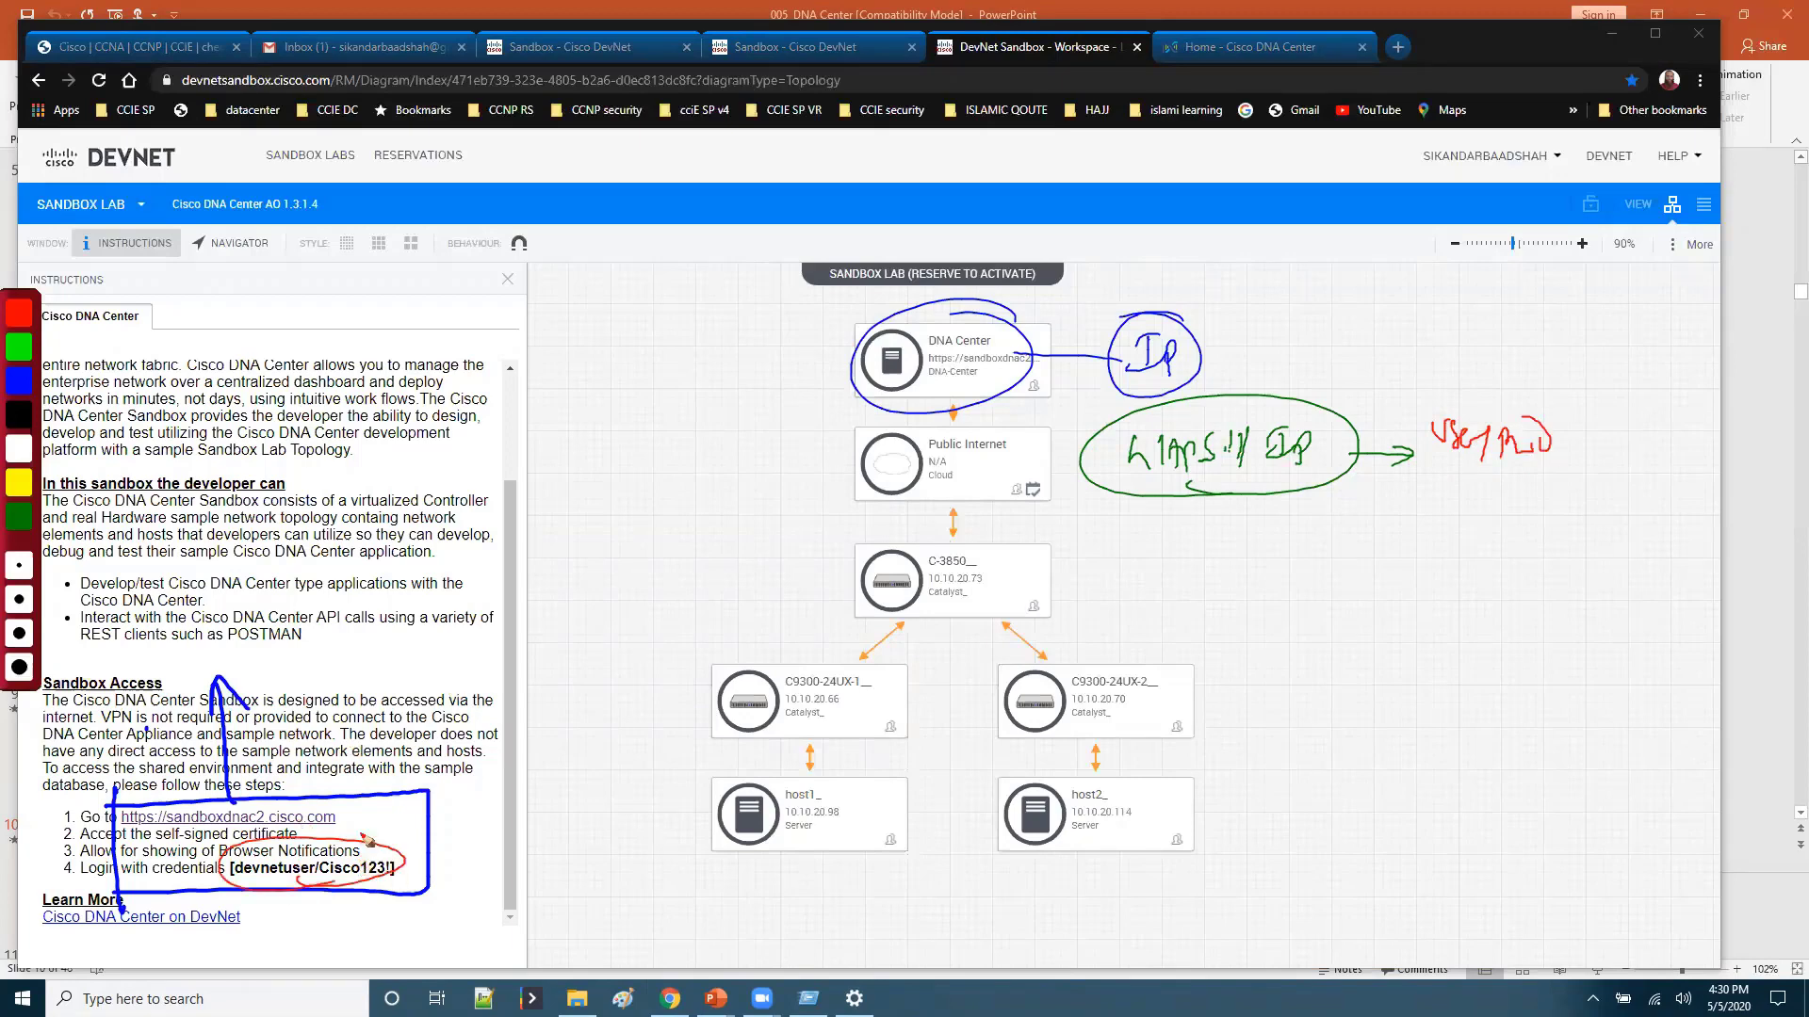
mouse_move(1453, 463)
mouse_down()
mouse_move(1550, 461)
mouse_move(1545, 478)
mouse_up()
drag(1449, 414, 1453, 369)
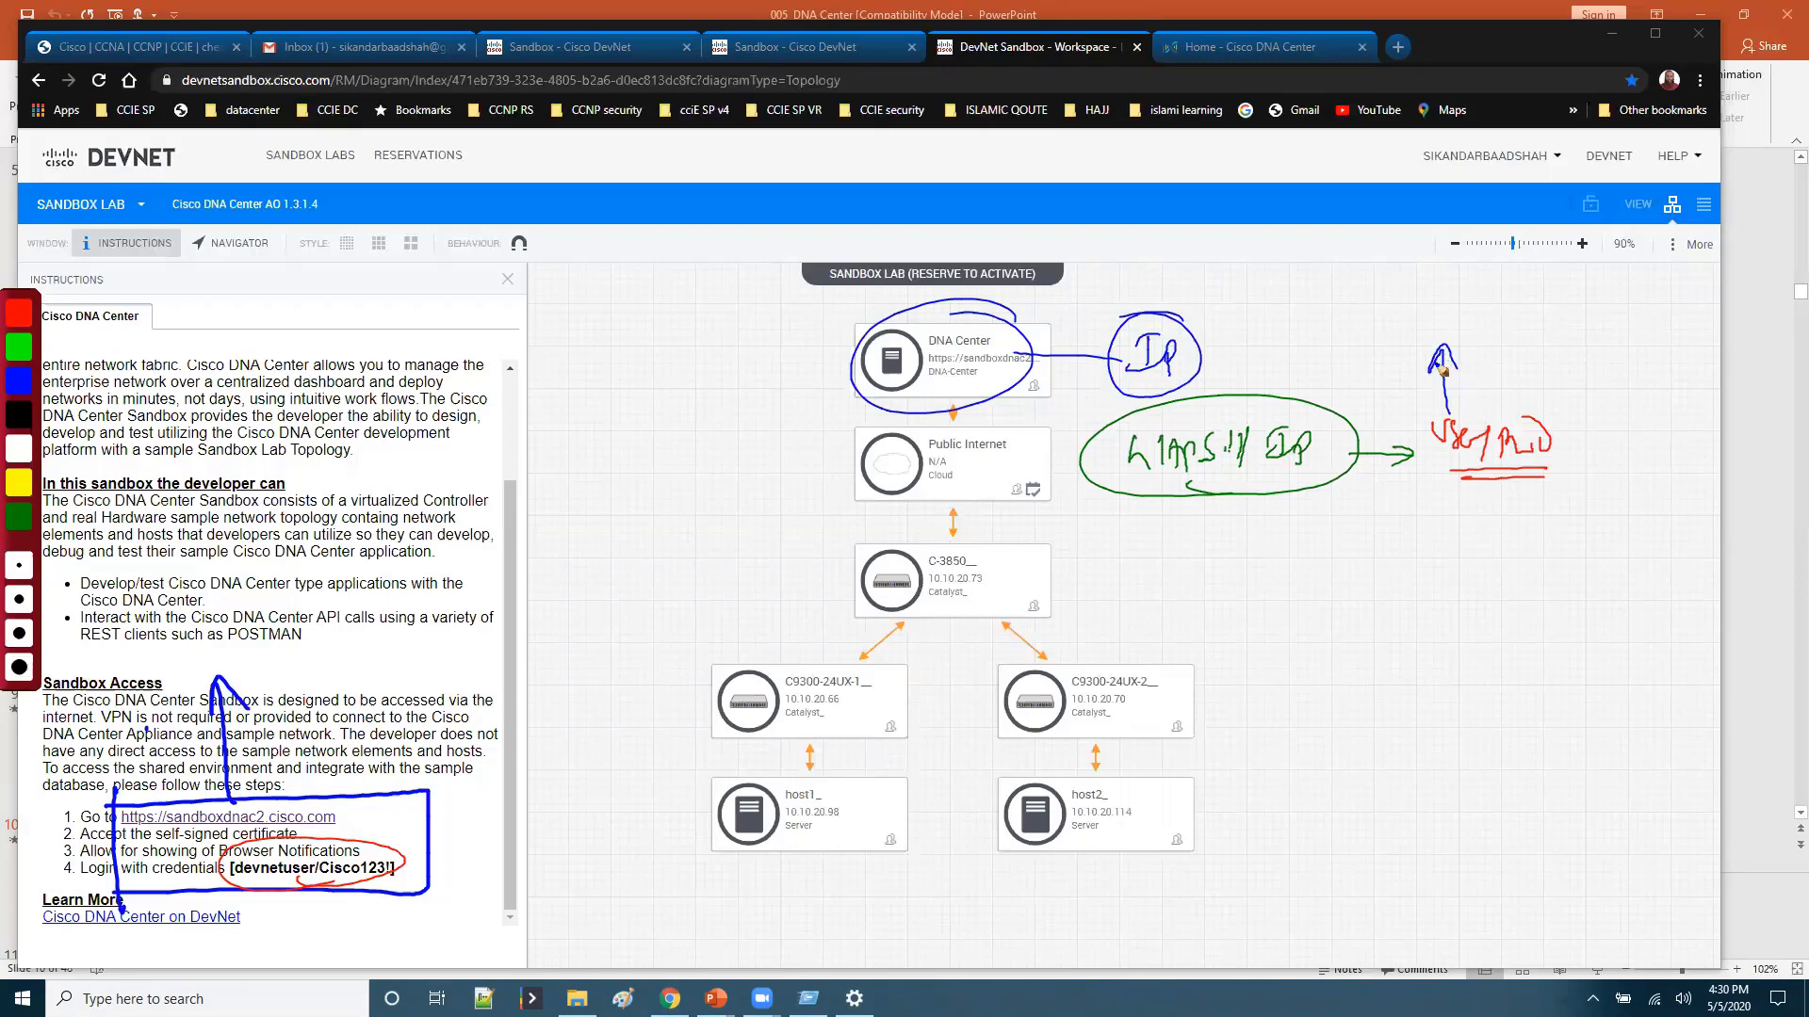
drag(1434, 371, 1462, 370)
mouse_move(1505, 386)
mouse_down()
mouse_move(1420, 443)
mouse_move(1458, 429)
mouse_up()
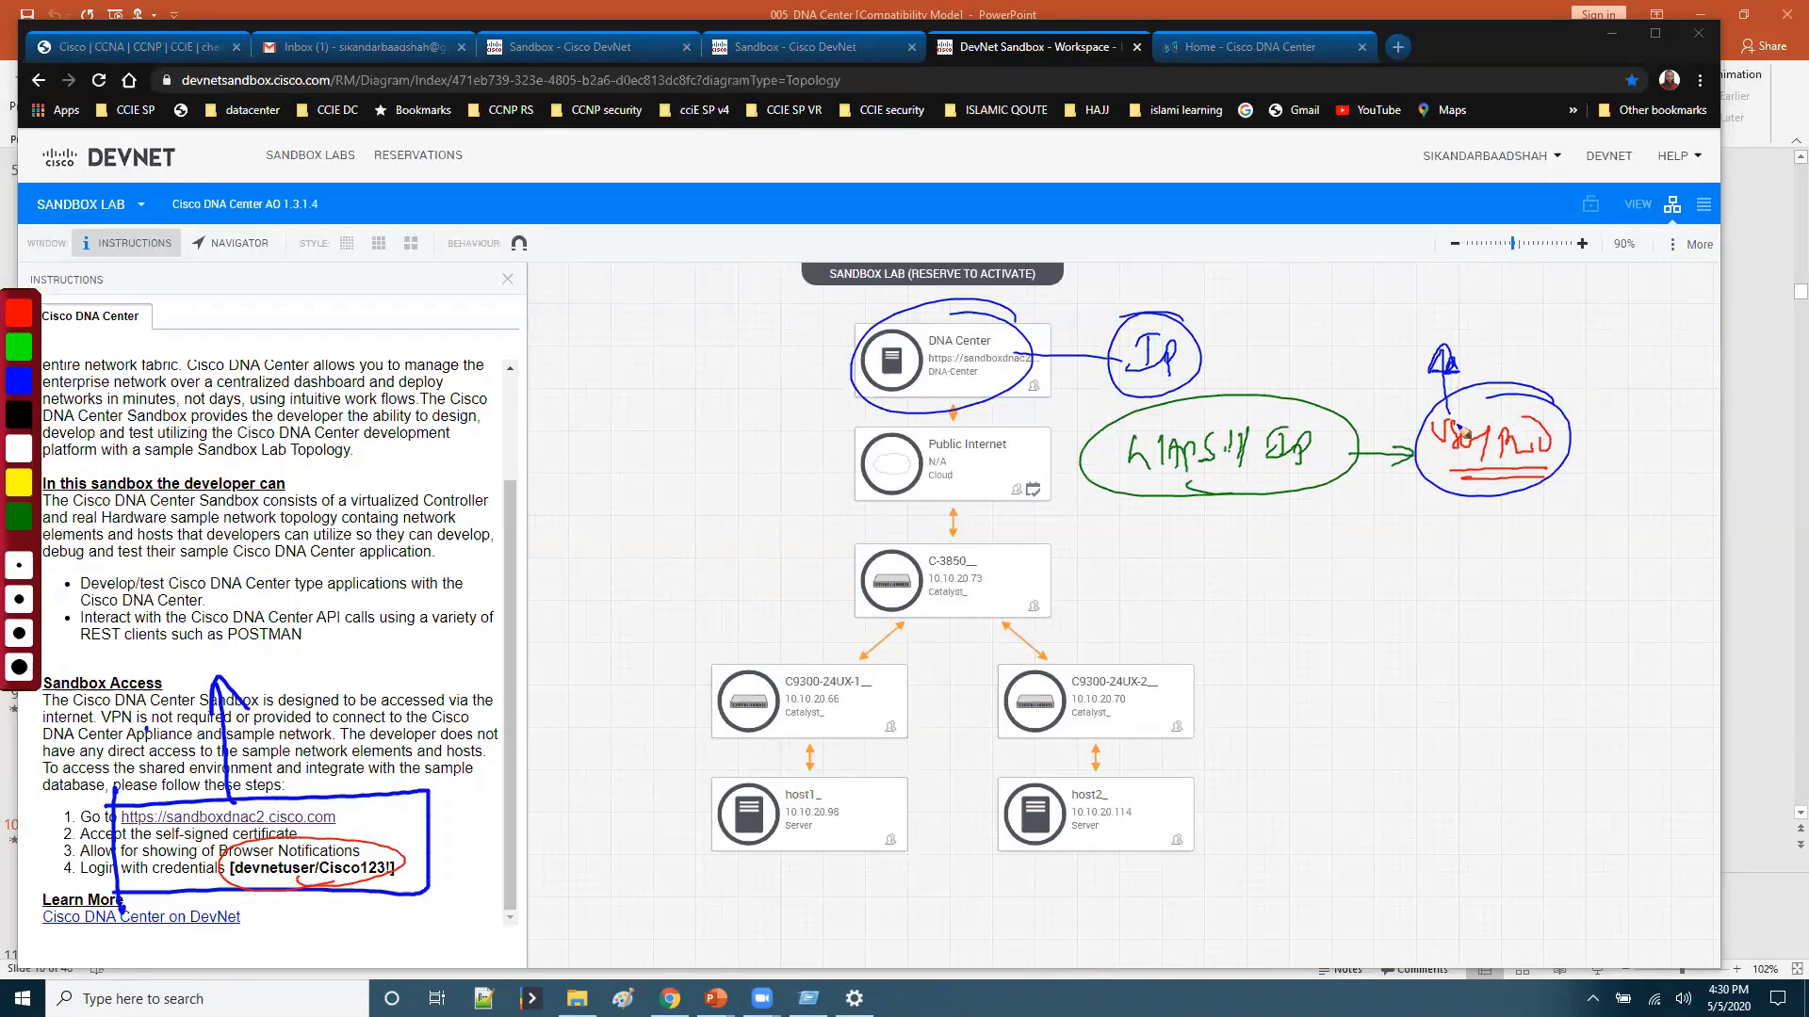
drag(1439, 356, 1461, 367)
mouse_move(1424, 304)
mouse_down()
mouse_move(1413, 325)
mouse_move(1458, 311)
mouse_move(1484, 328)
mouse_up()
key(Escape)
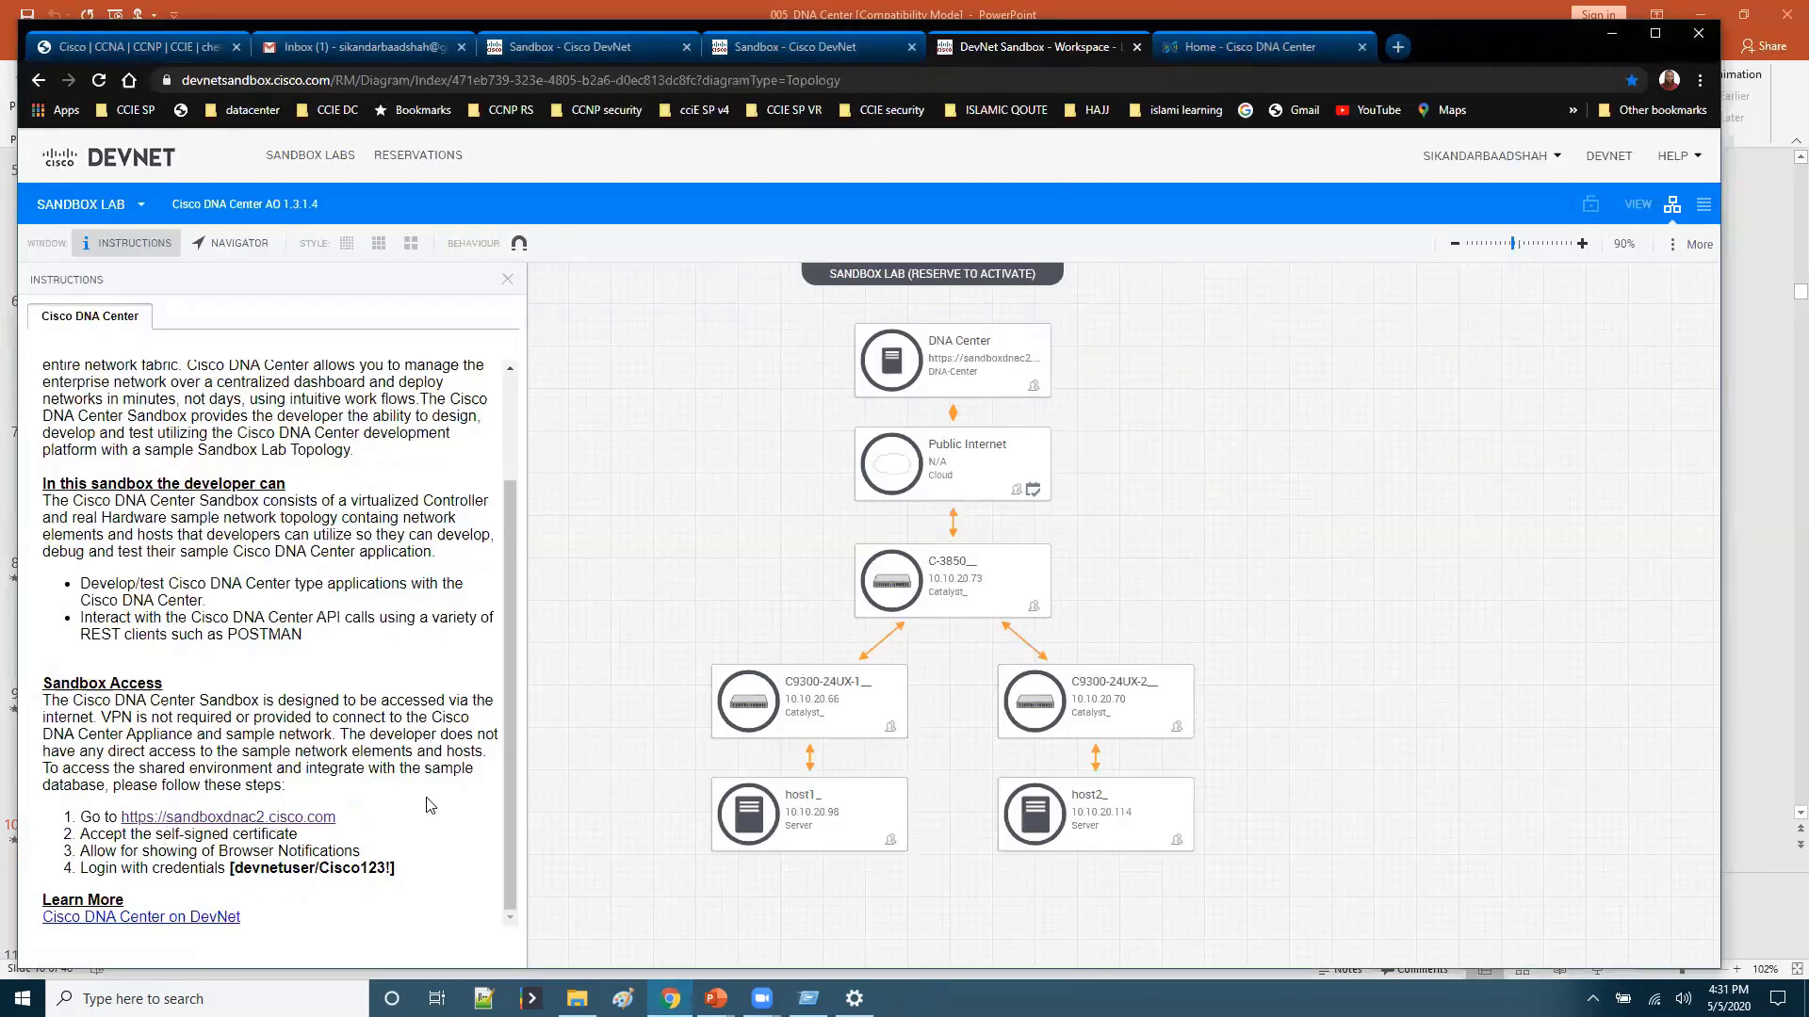
Step: Switch to the Cisco DNA Center home page and review its Network Snapshot, Network Configuration and Tools sections
click(1226, 54)
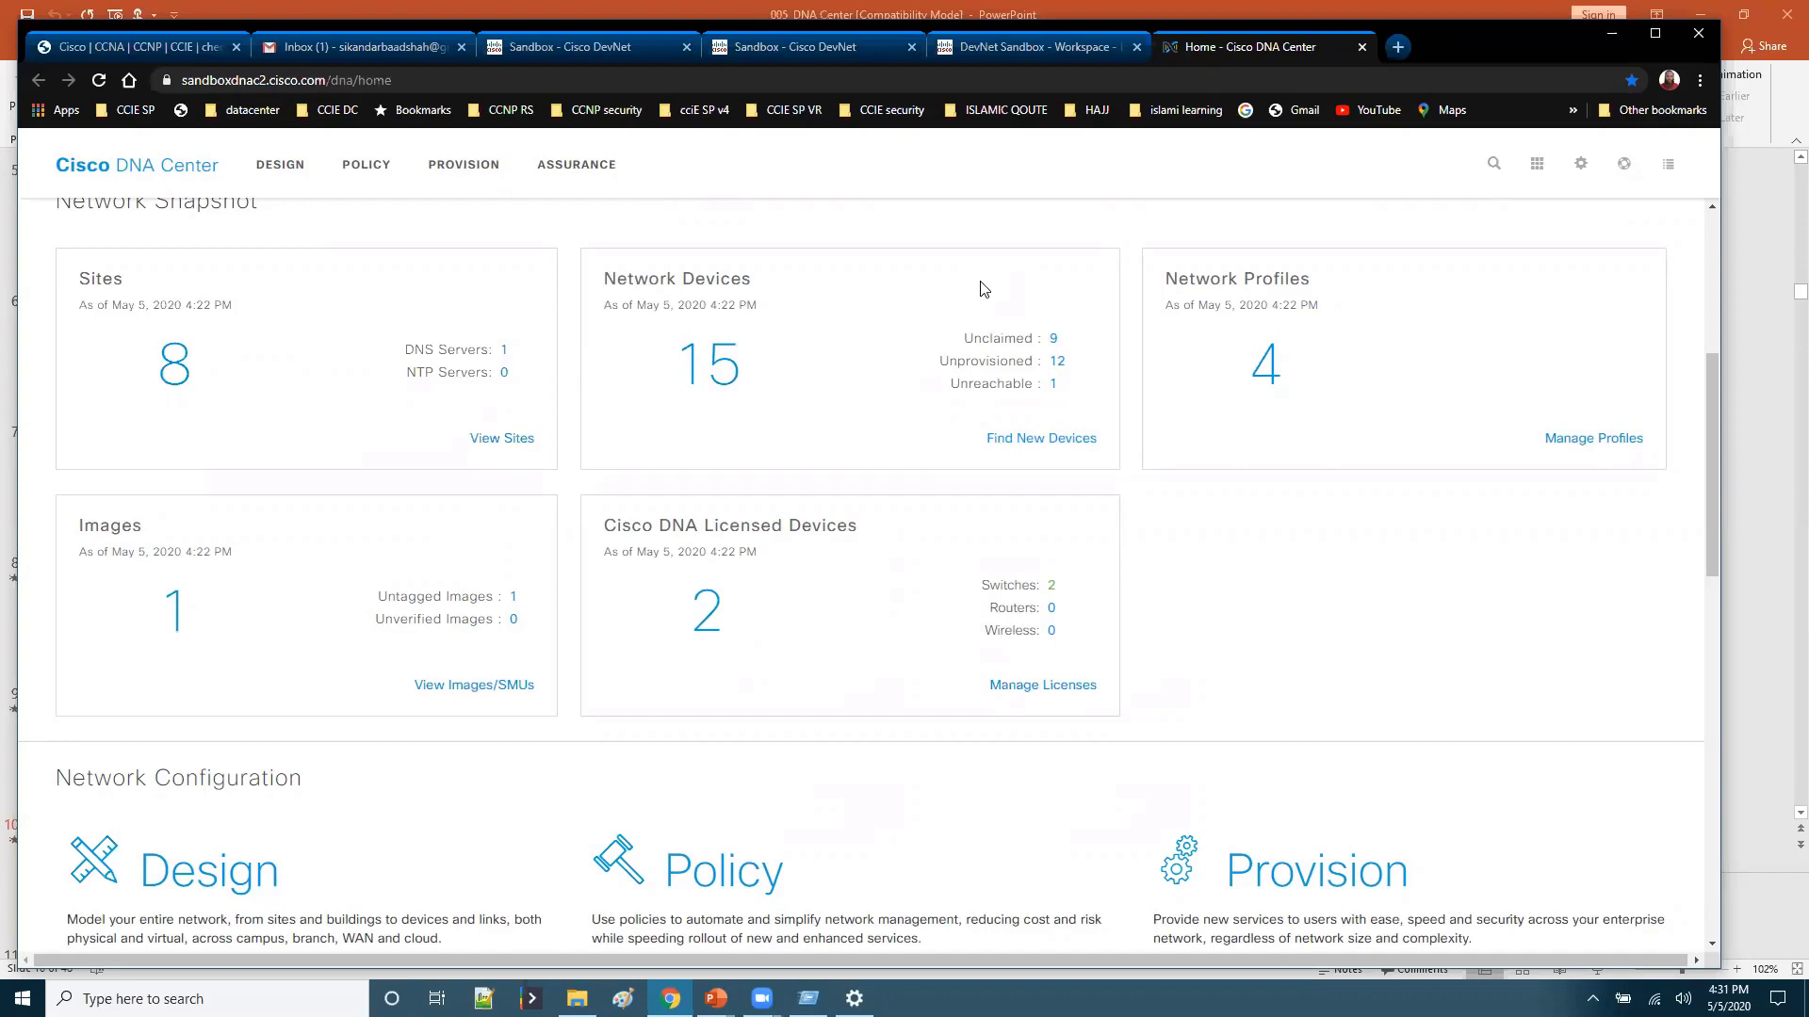
scroll(356, 318, up, 1)
drag(110, 296, 282, 303)
scroll(422, 432, down, 6)
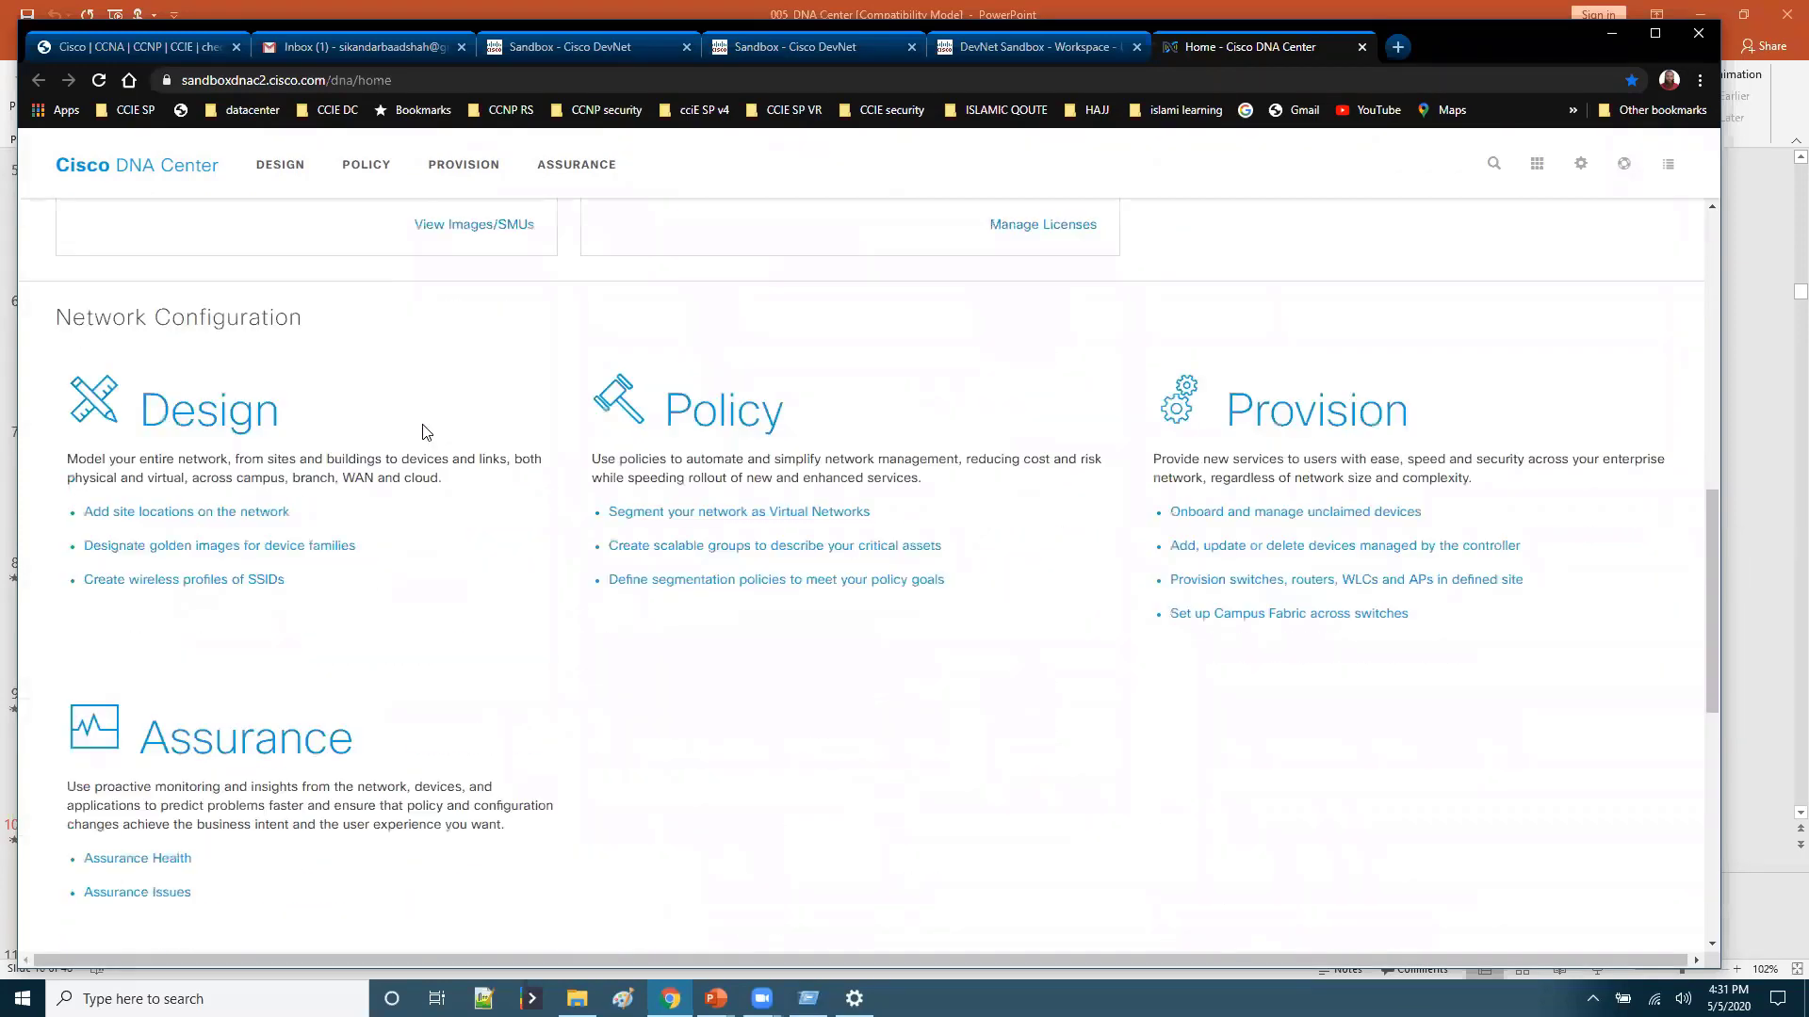
drag(112, 311, 370, 328)
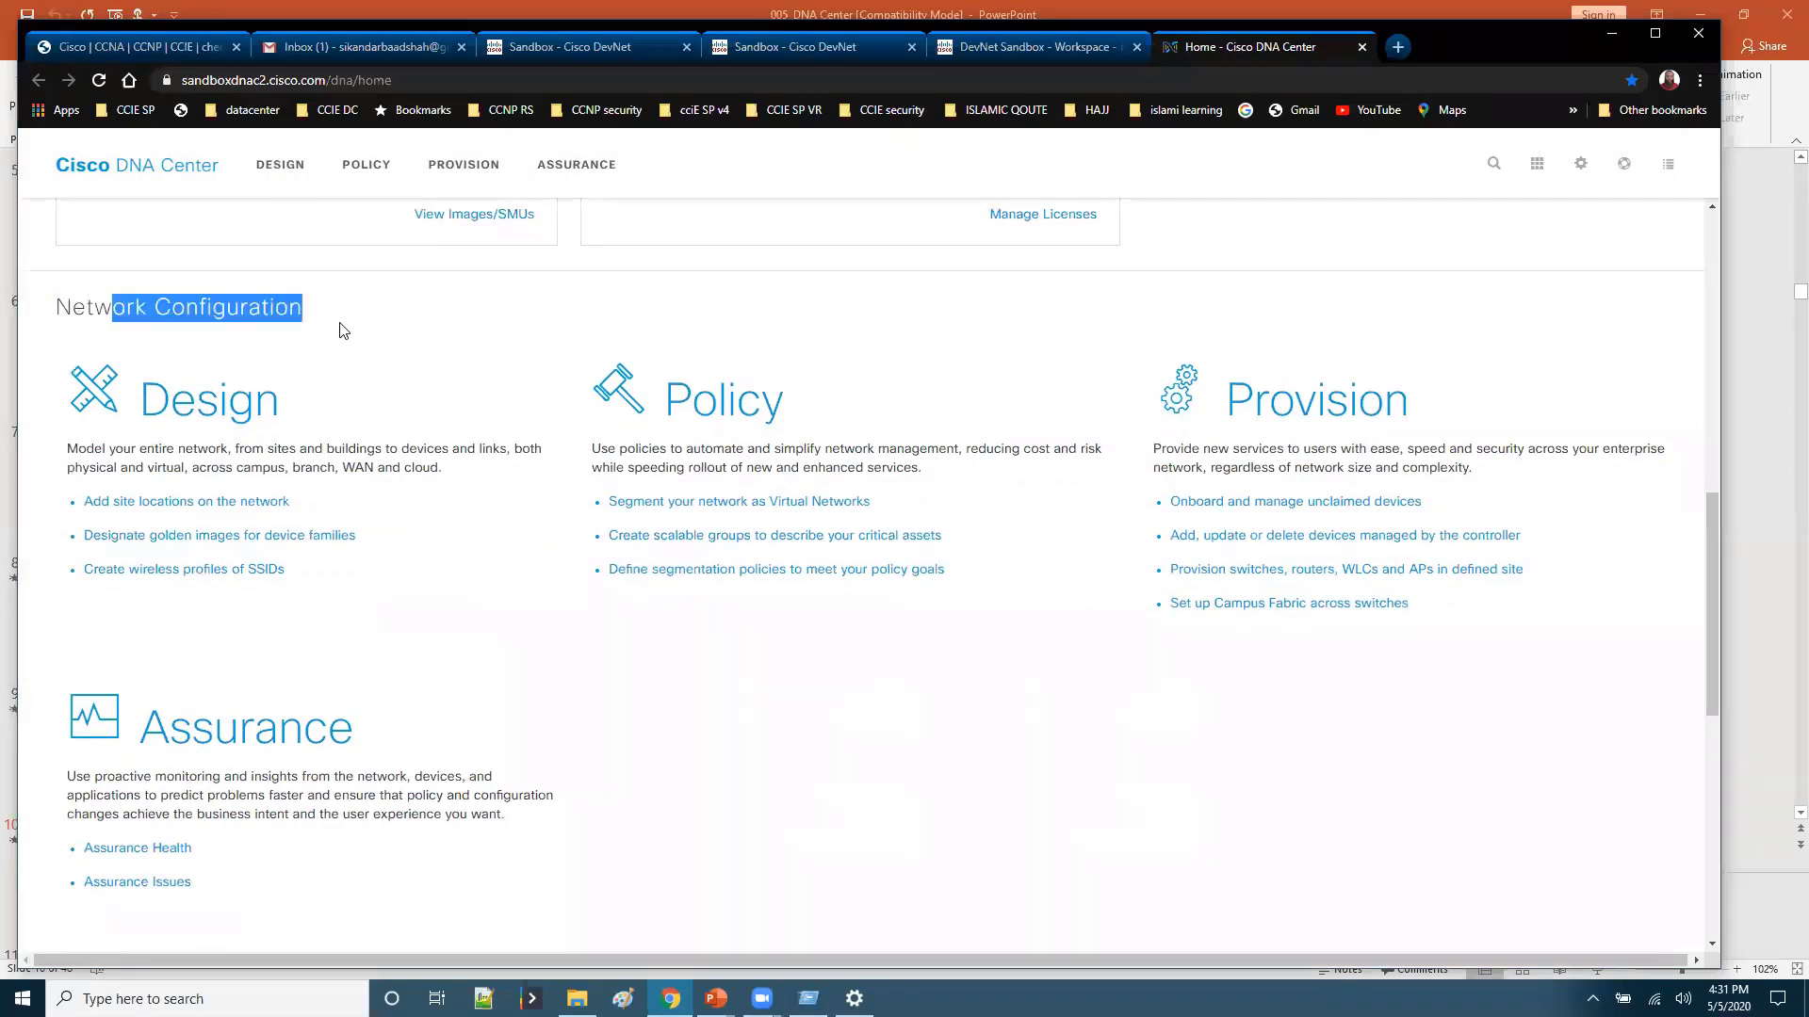
scroll(343, 330, down, 8)
drag(82, 323, 157, 324)
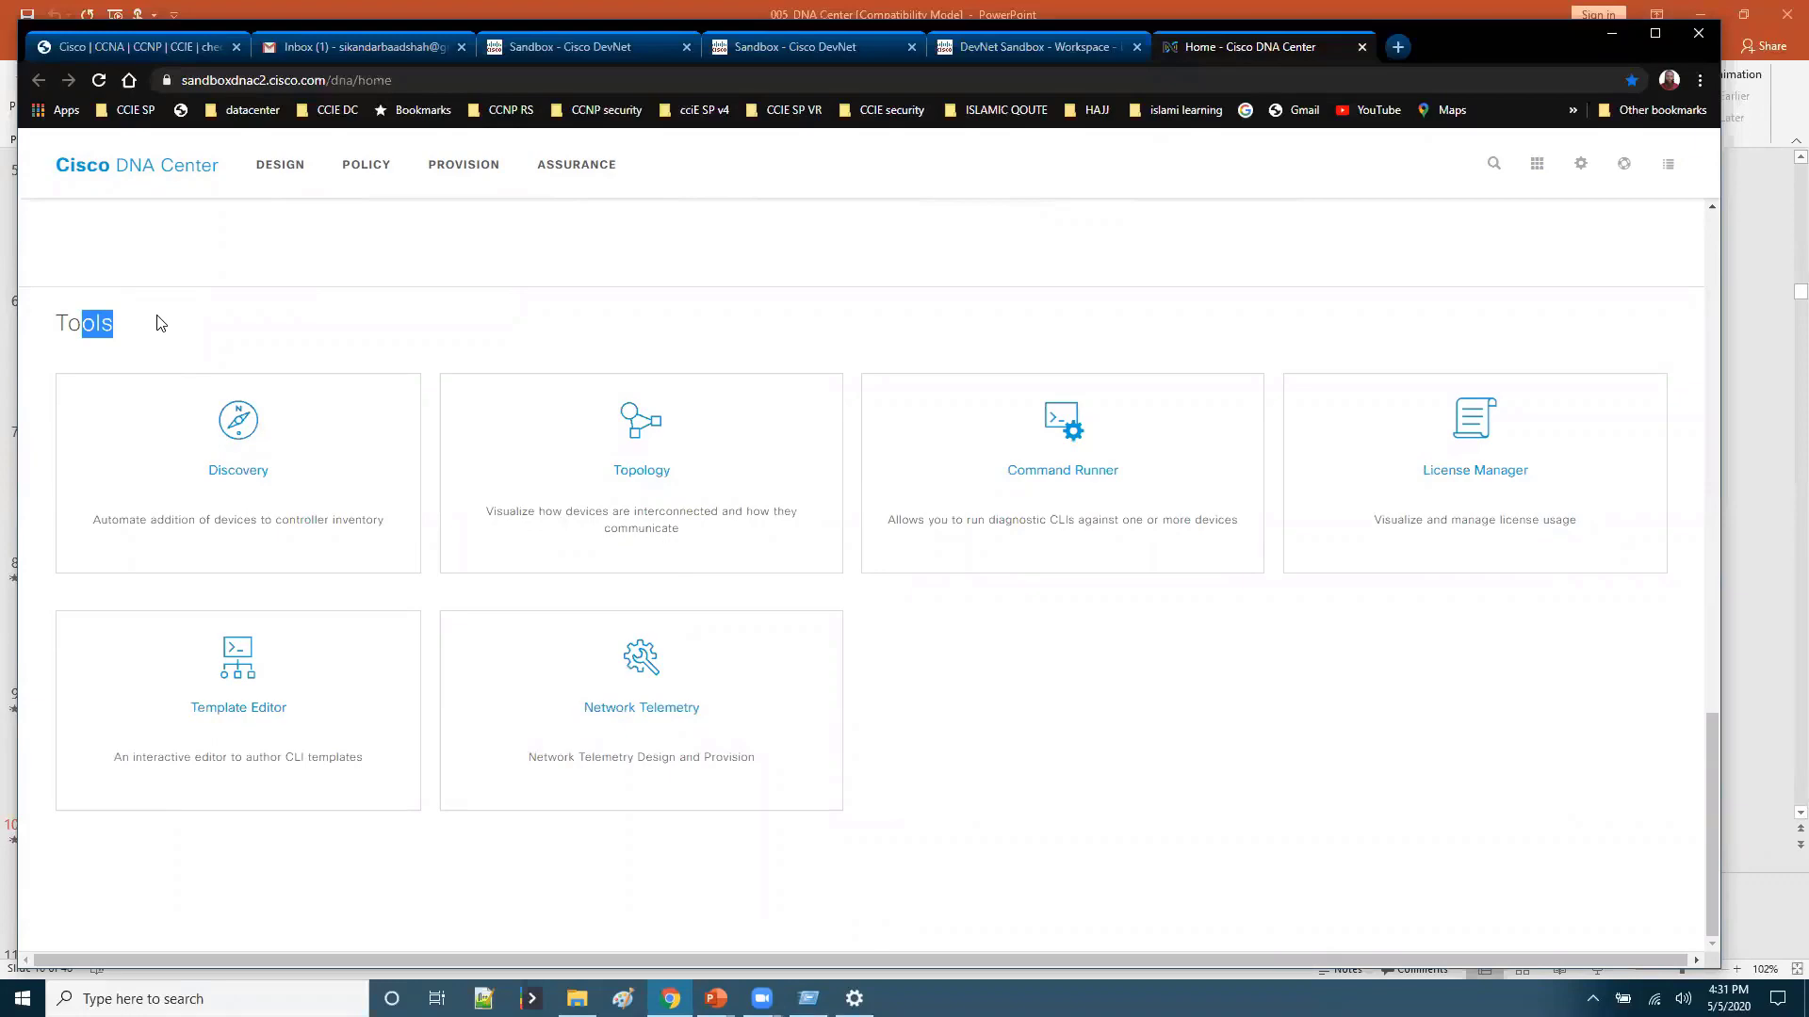
Step: Examine the Cisco DNA Licensed Devices card, the Design, Policy, Provision and Assurance areas, and the available tools again
scroll(380, 561, up, 15)
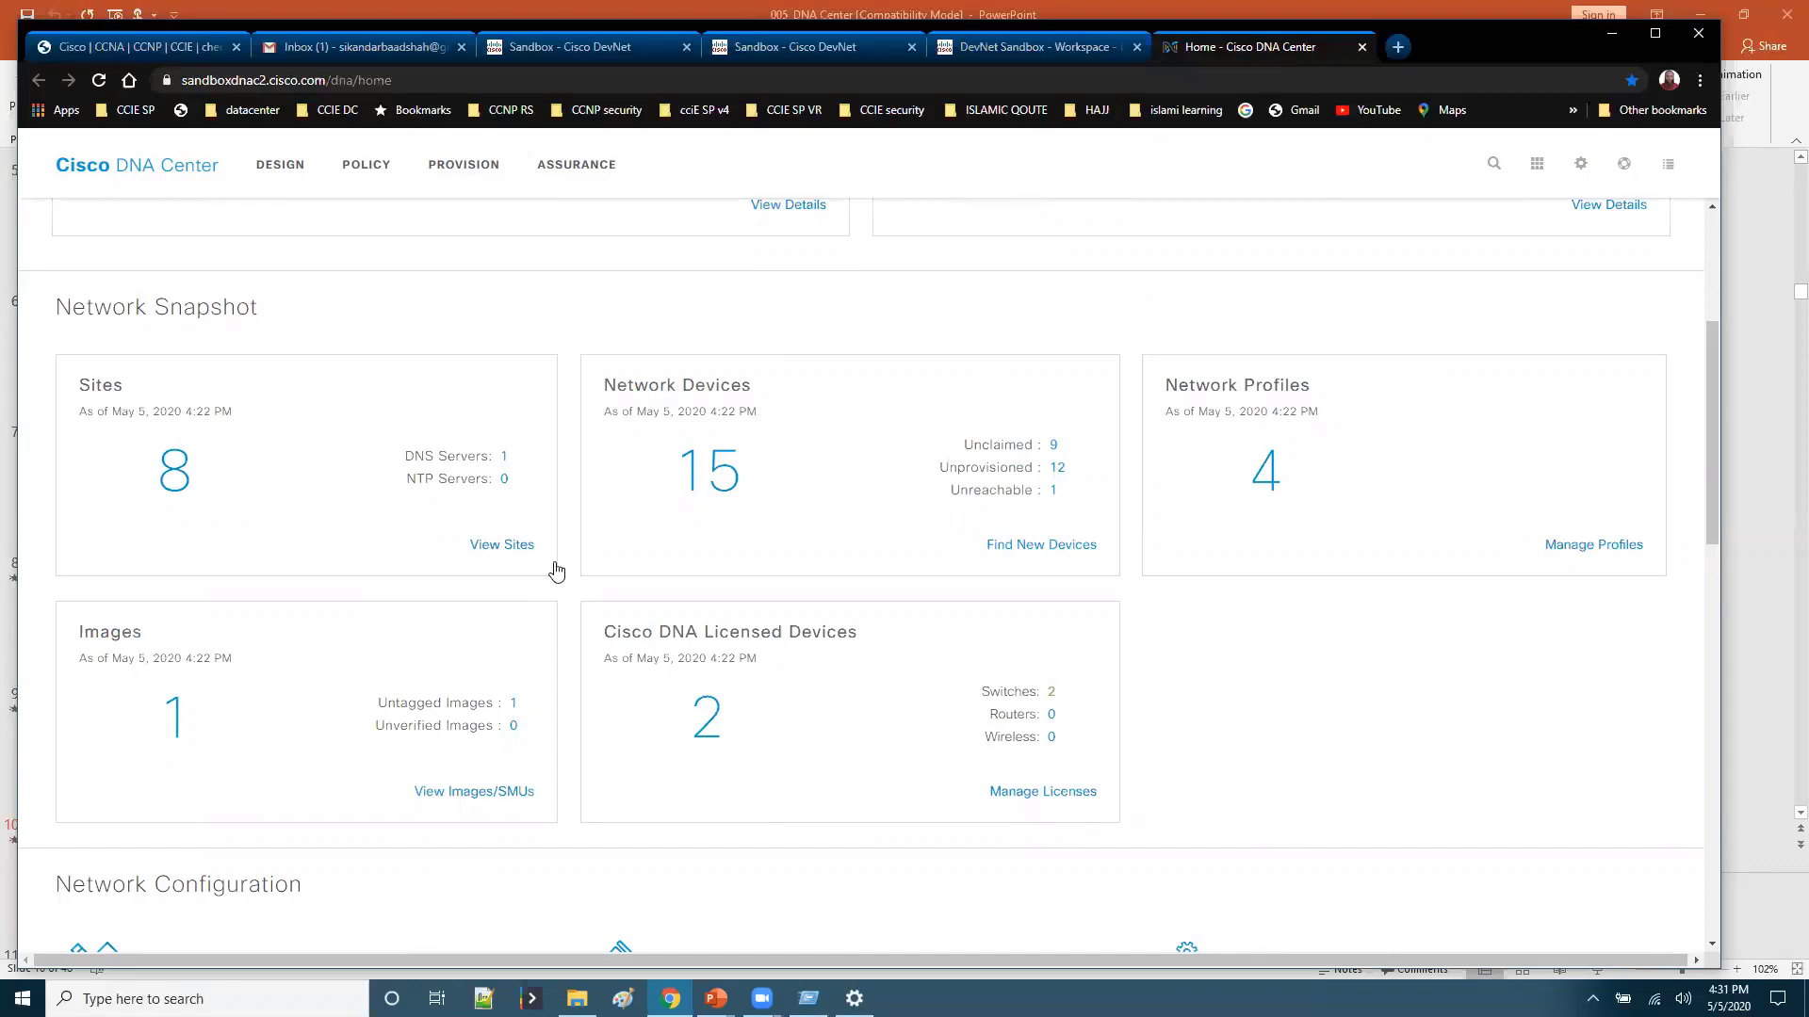
drag(698, 631, 825, 618)
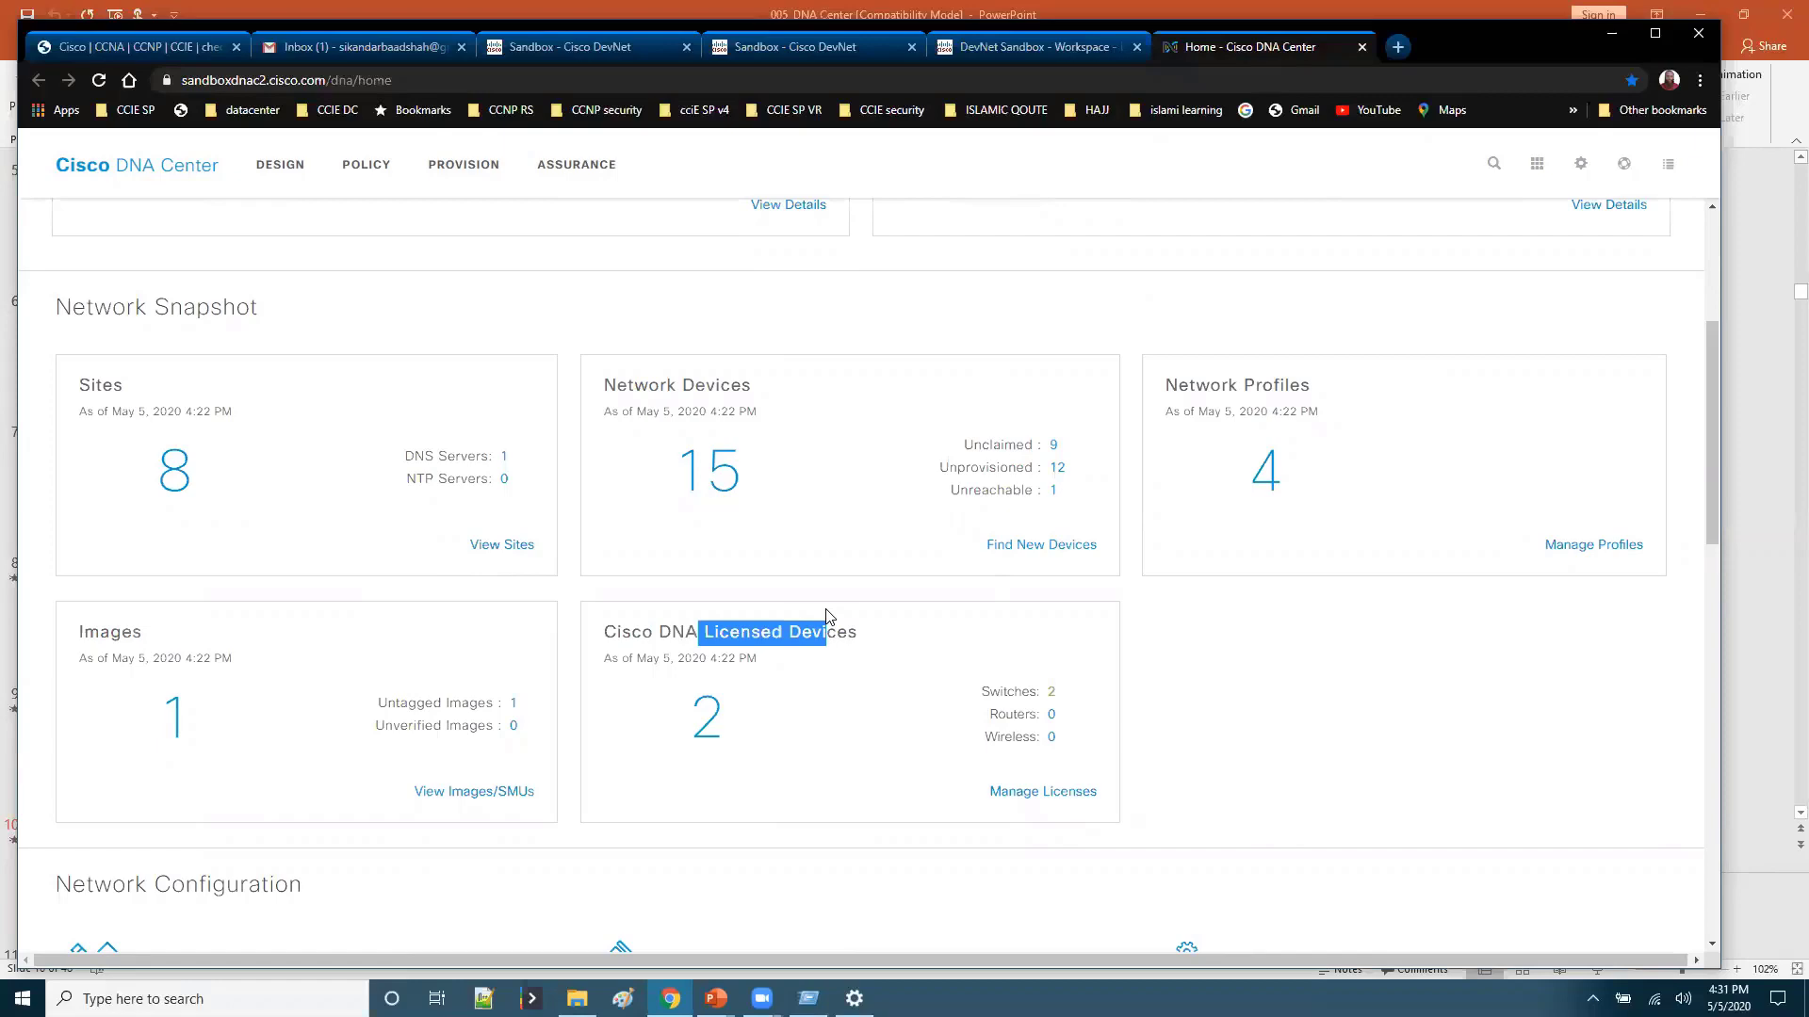
scroll(824, 617, down, 1)
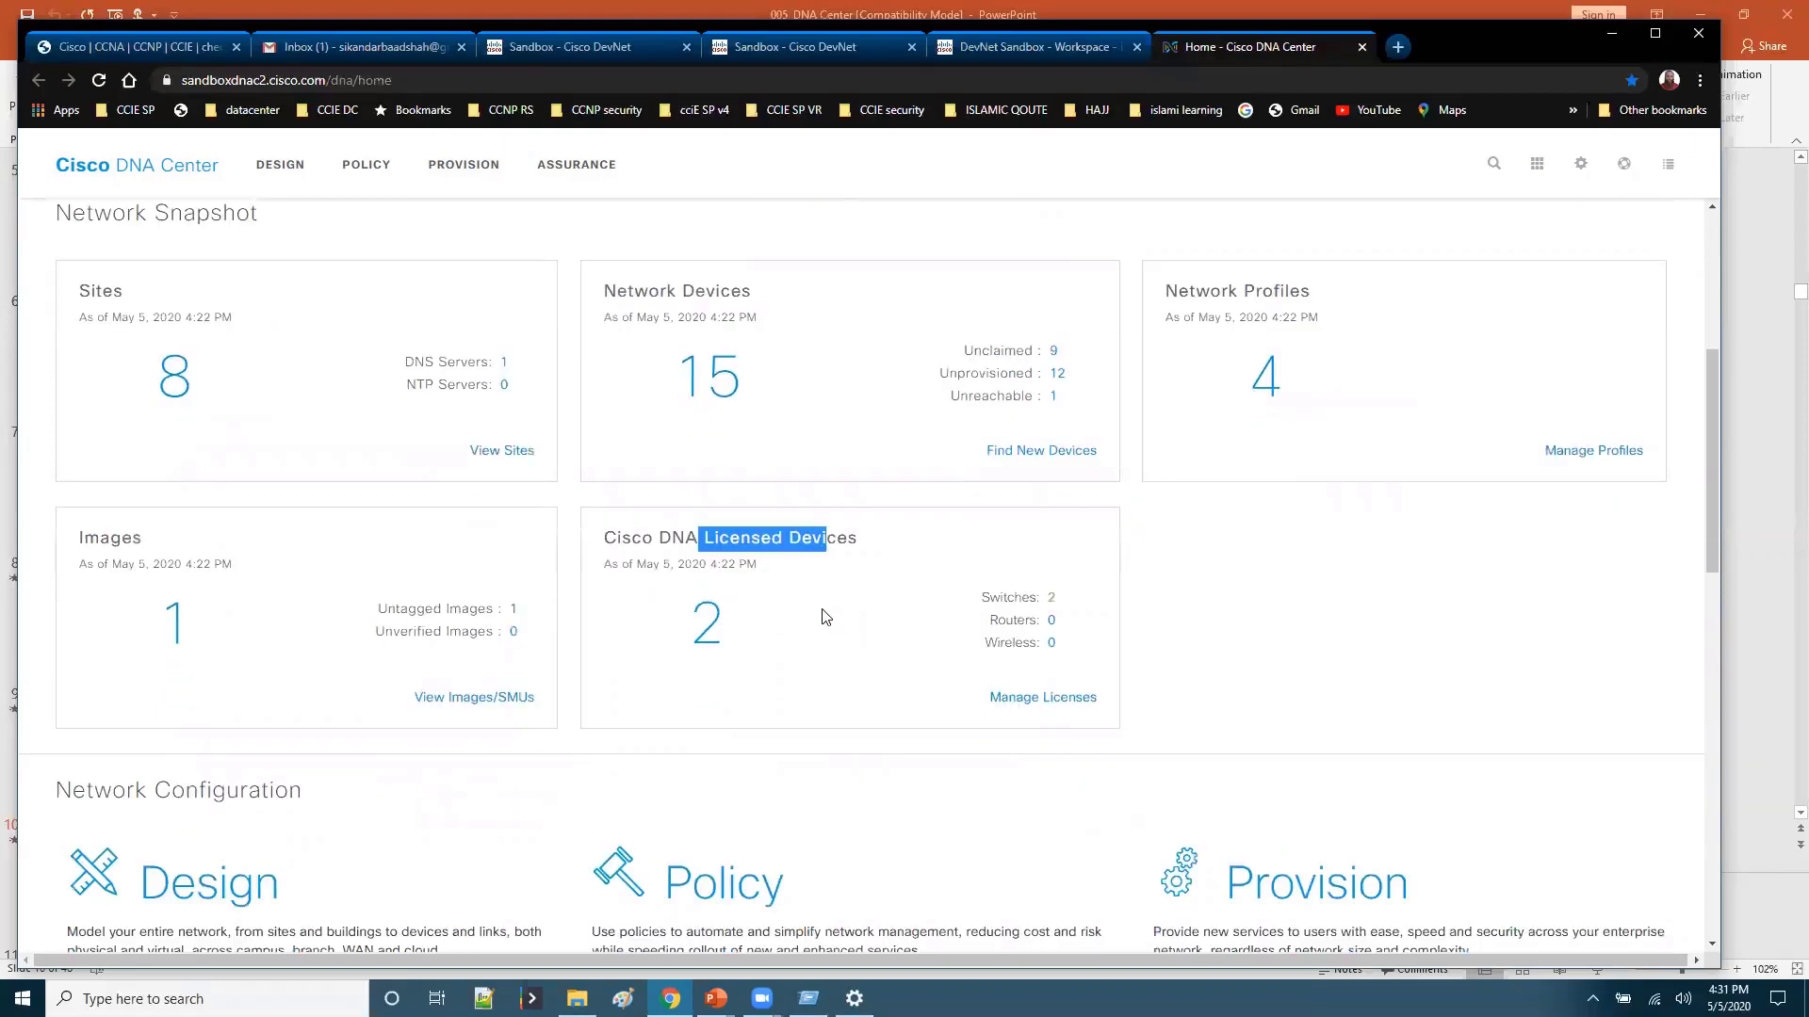
scroll(824, 617, down, 6)
scroll(825, 617, up, 2)
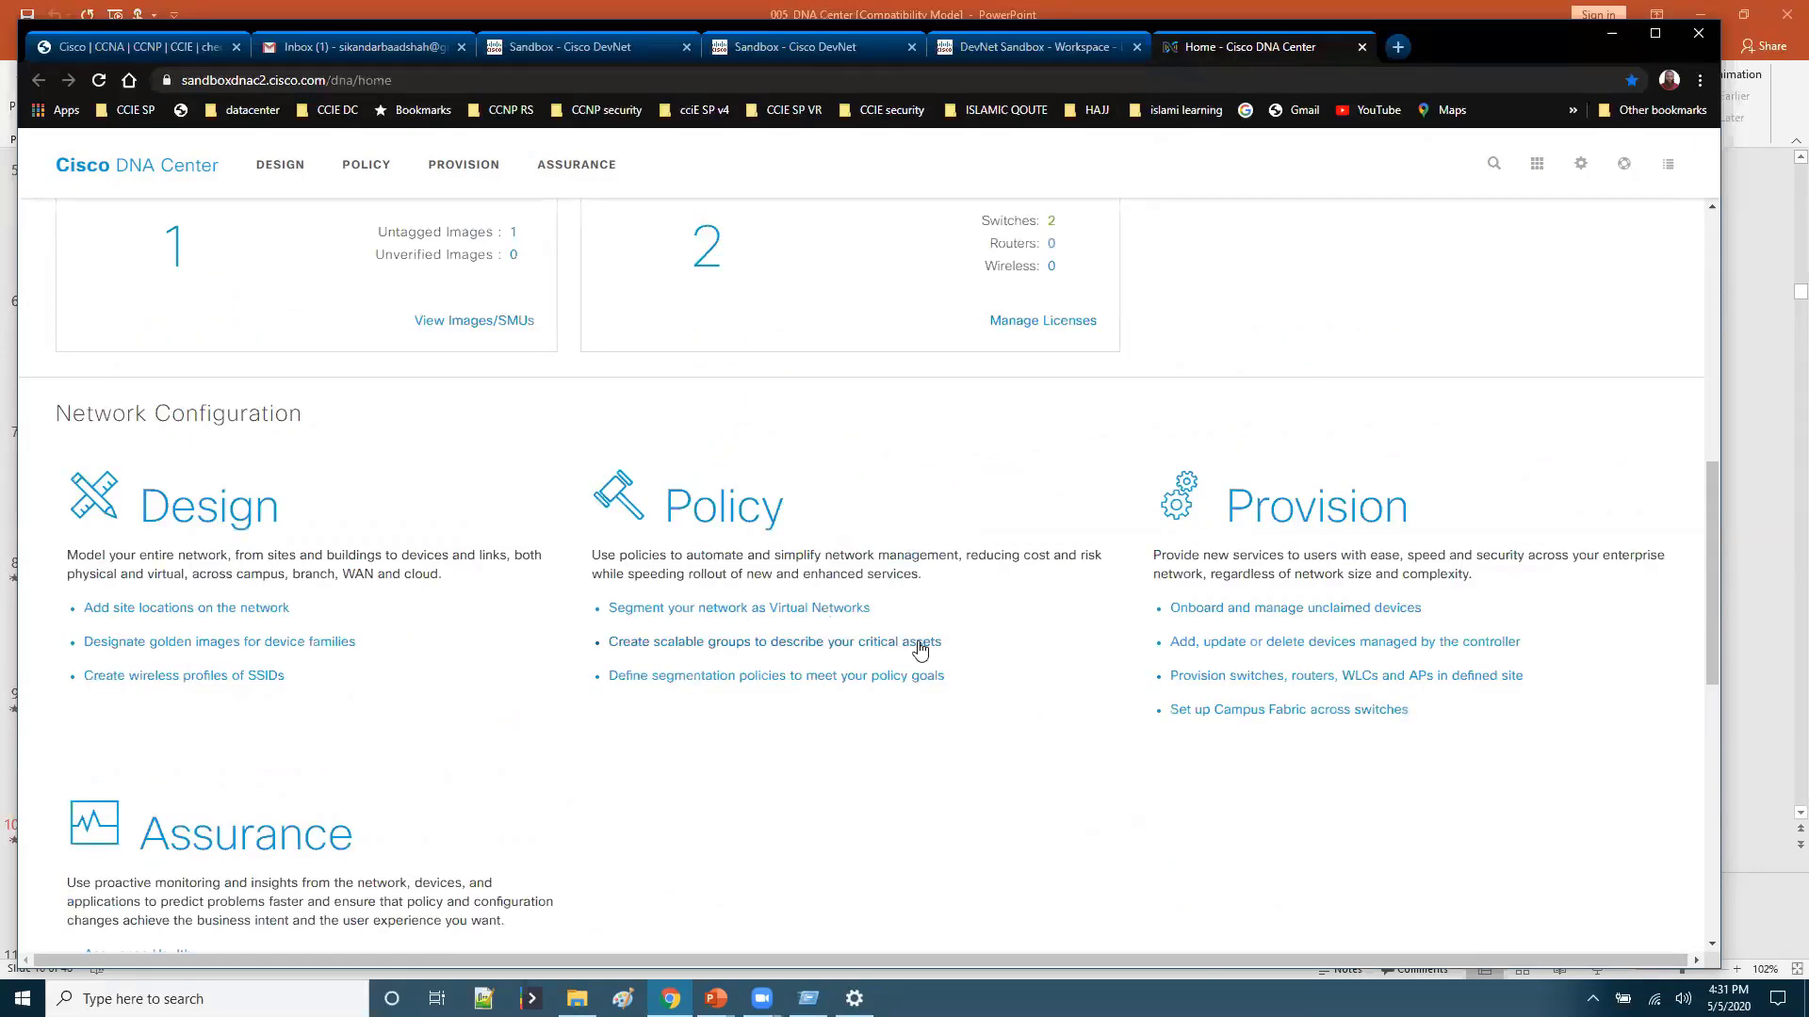
scroll(920, 650, down, 9)
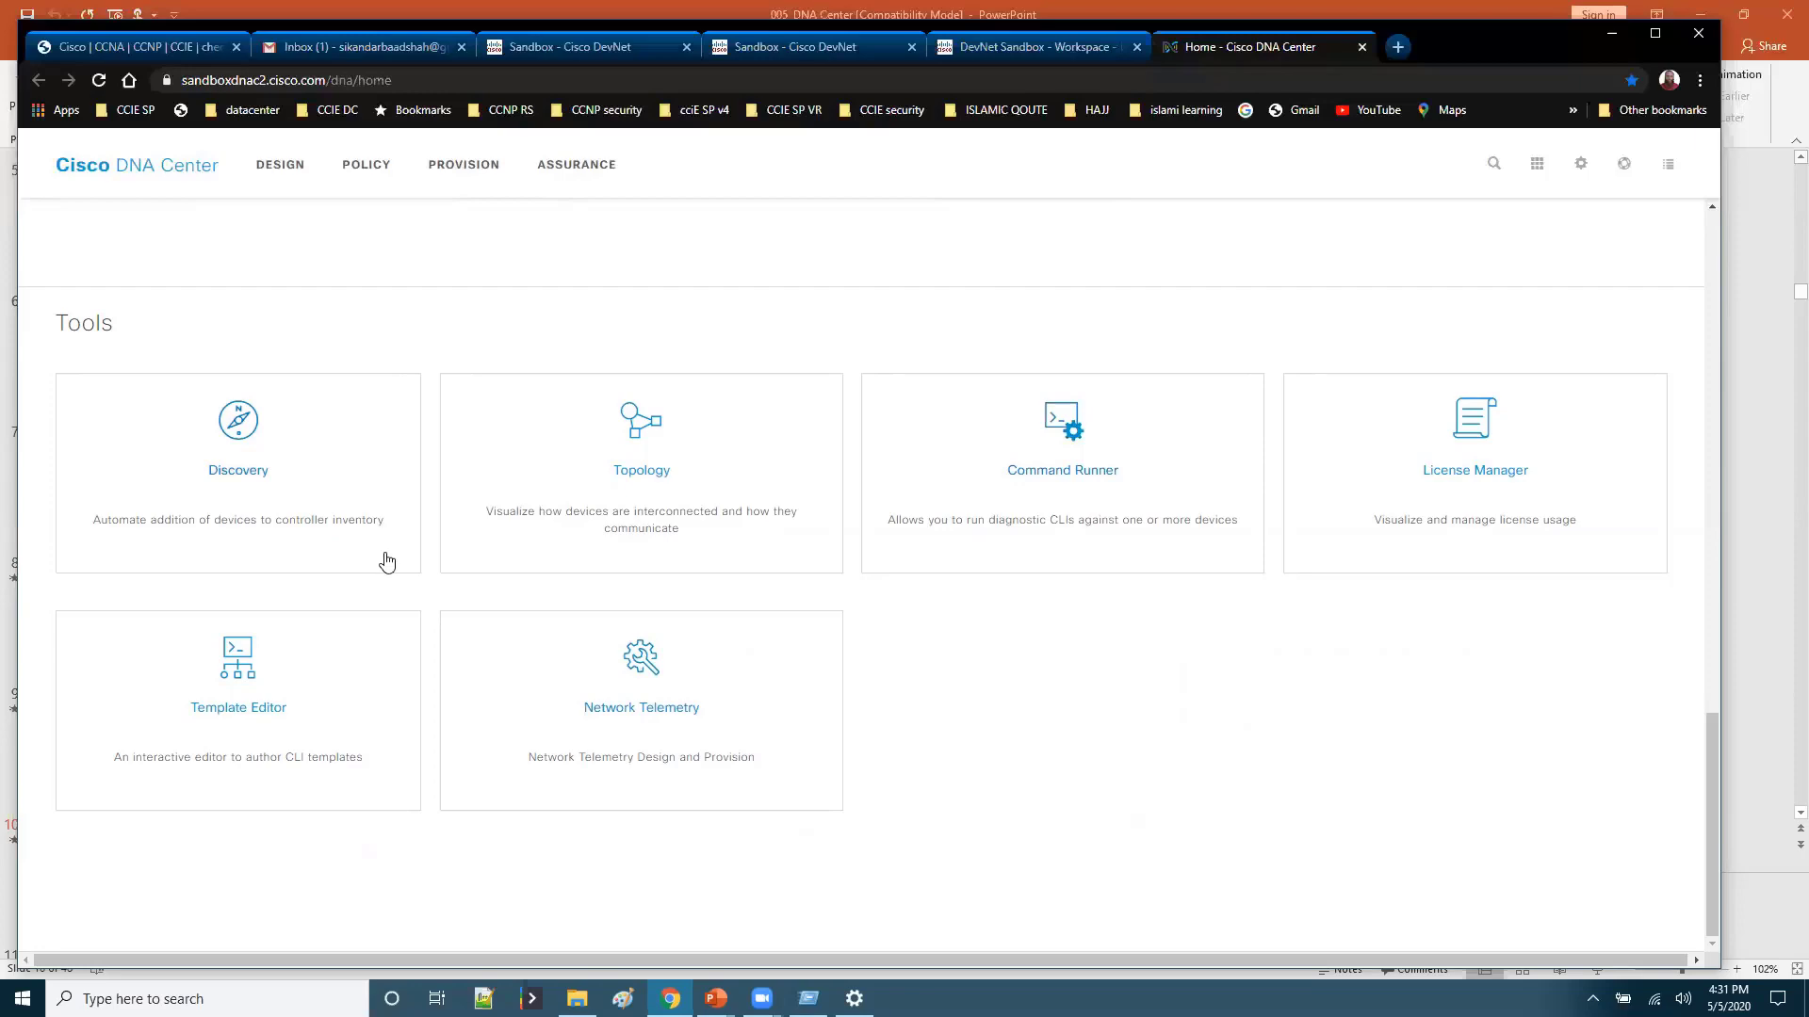
scroll(390, 561, up, 6)
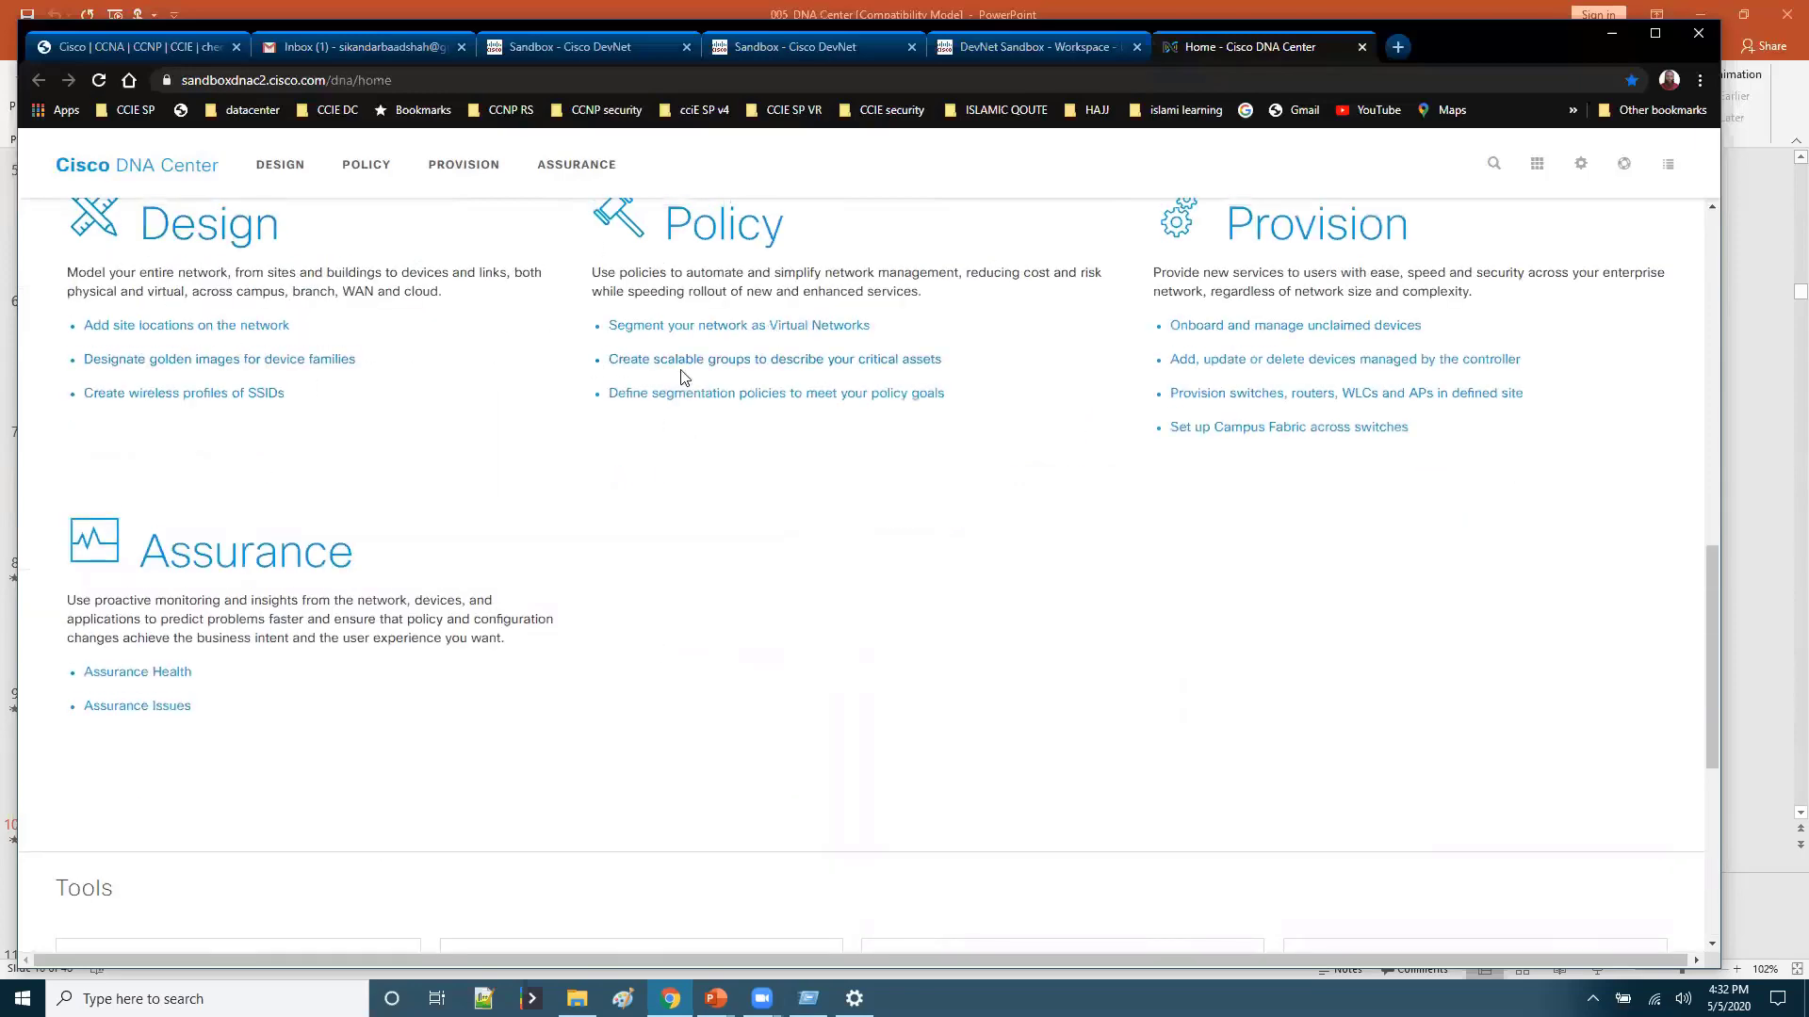
scroll(687, 377, up, 1)
scroll(956, 734, down, 5)
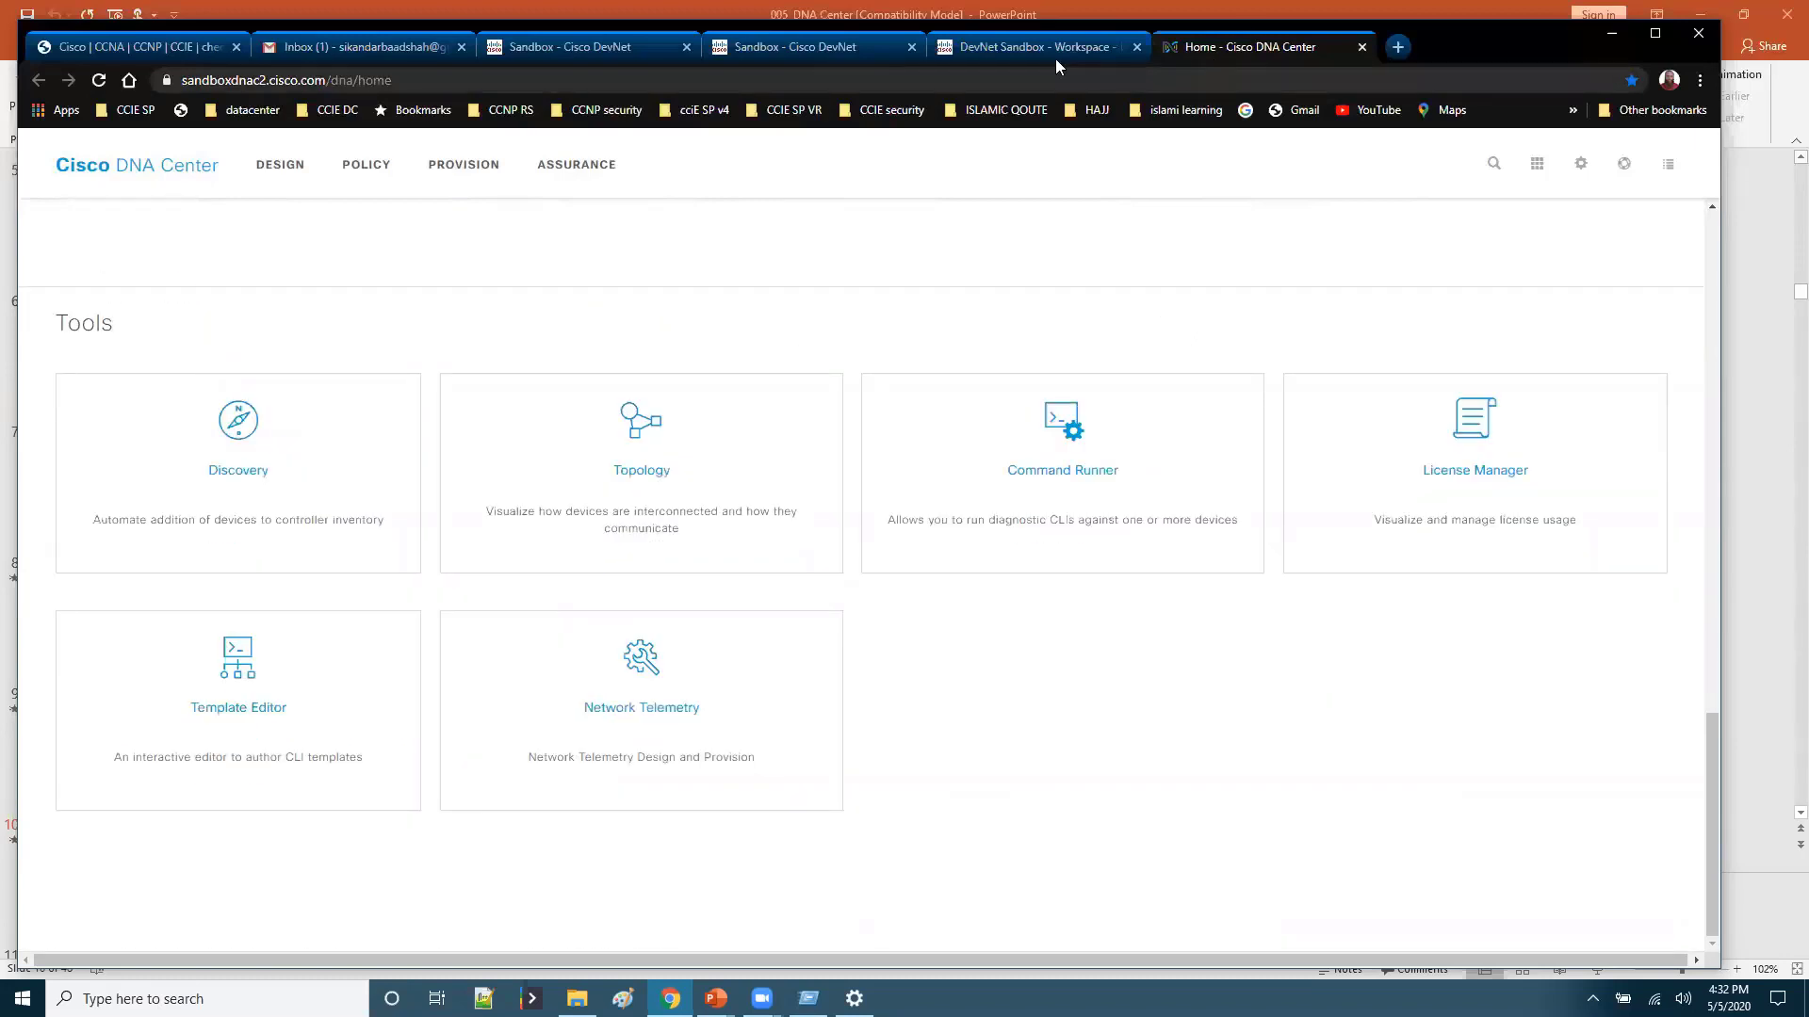
Step: Switch to the PowerPoint slide show and reveal the "Discover Your Network" bullet on the "Cisco DNA Center – What can do" slide
mouse_move(716, 998)
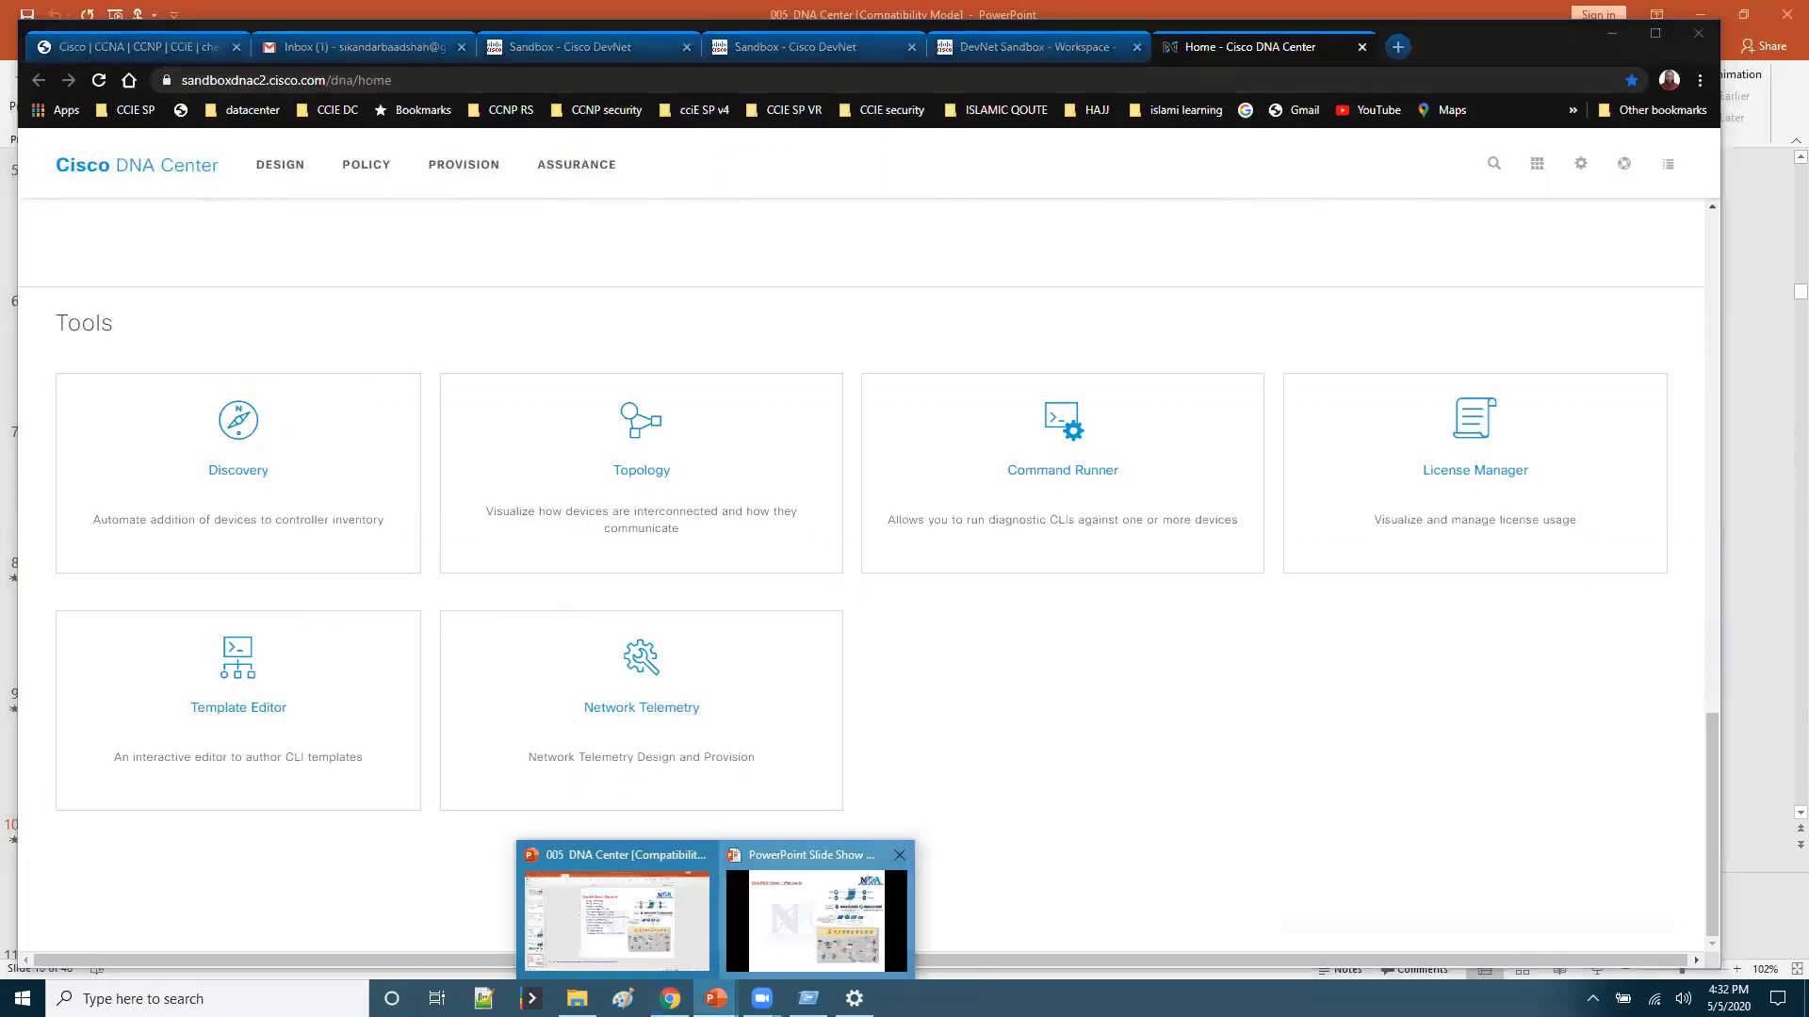
click(819, 906)
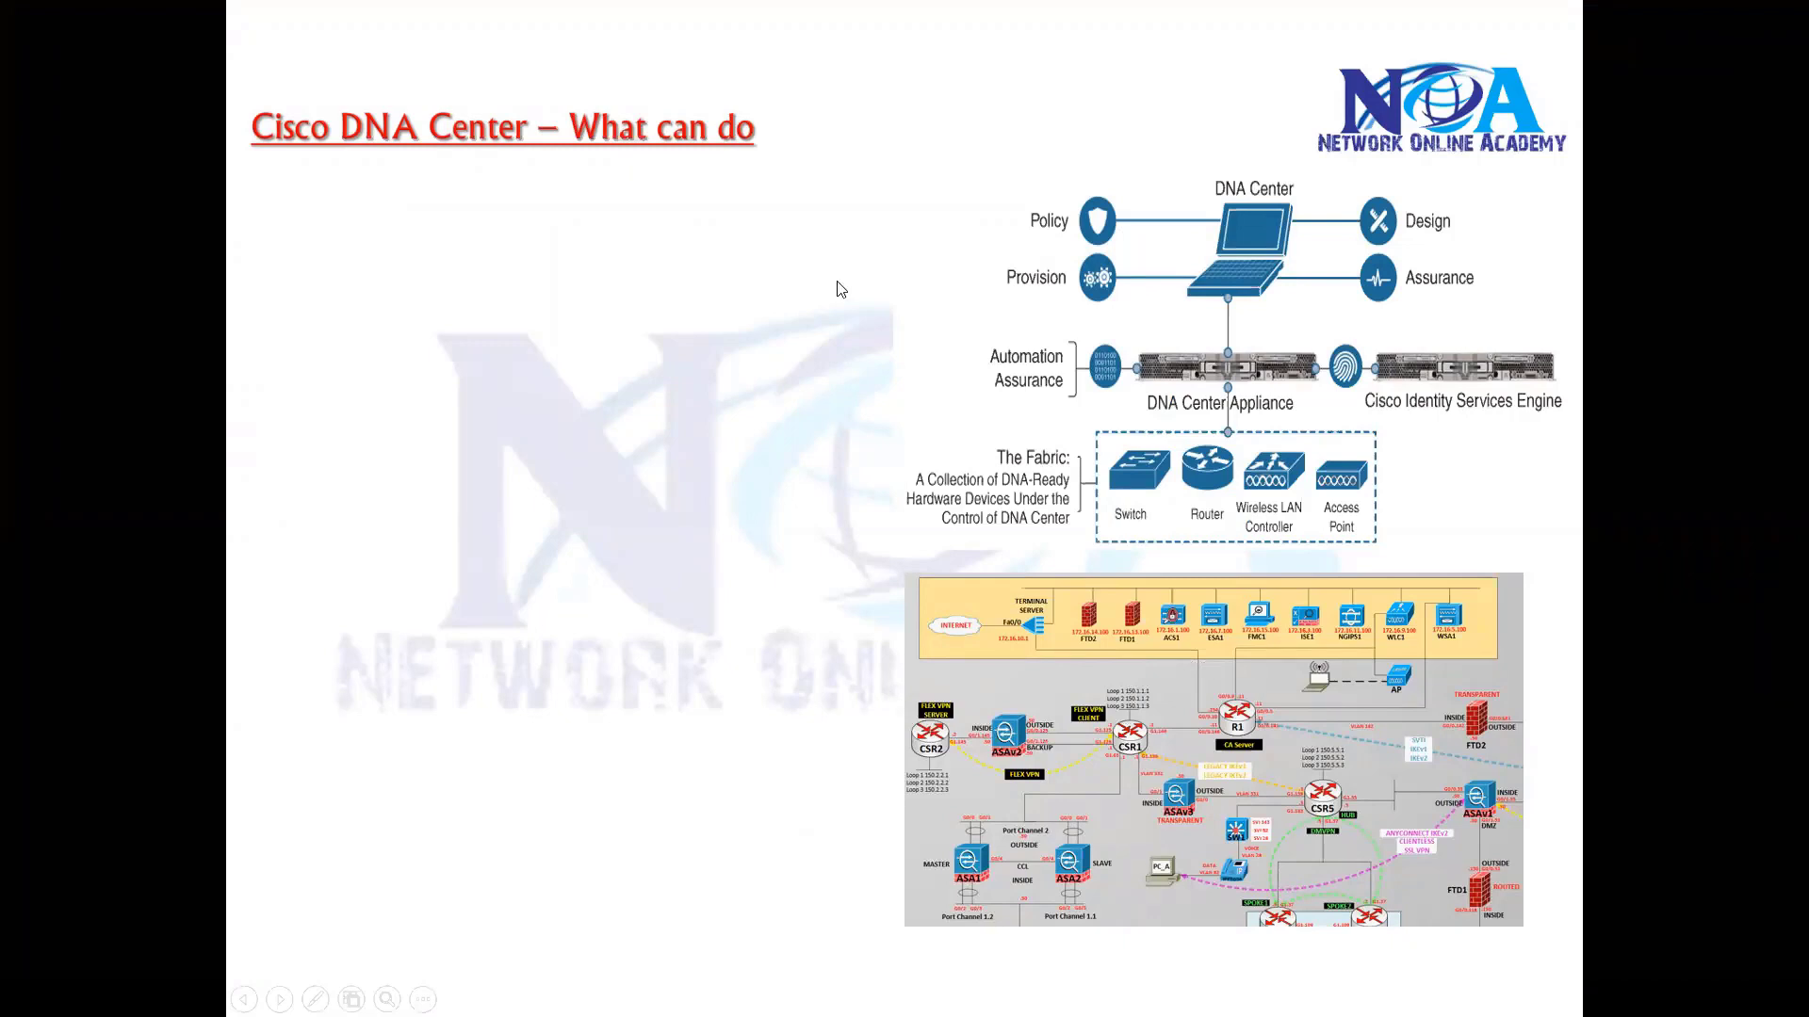
click(791, 242)
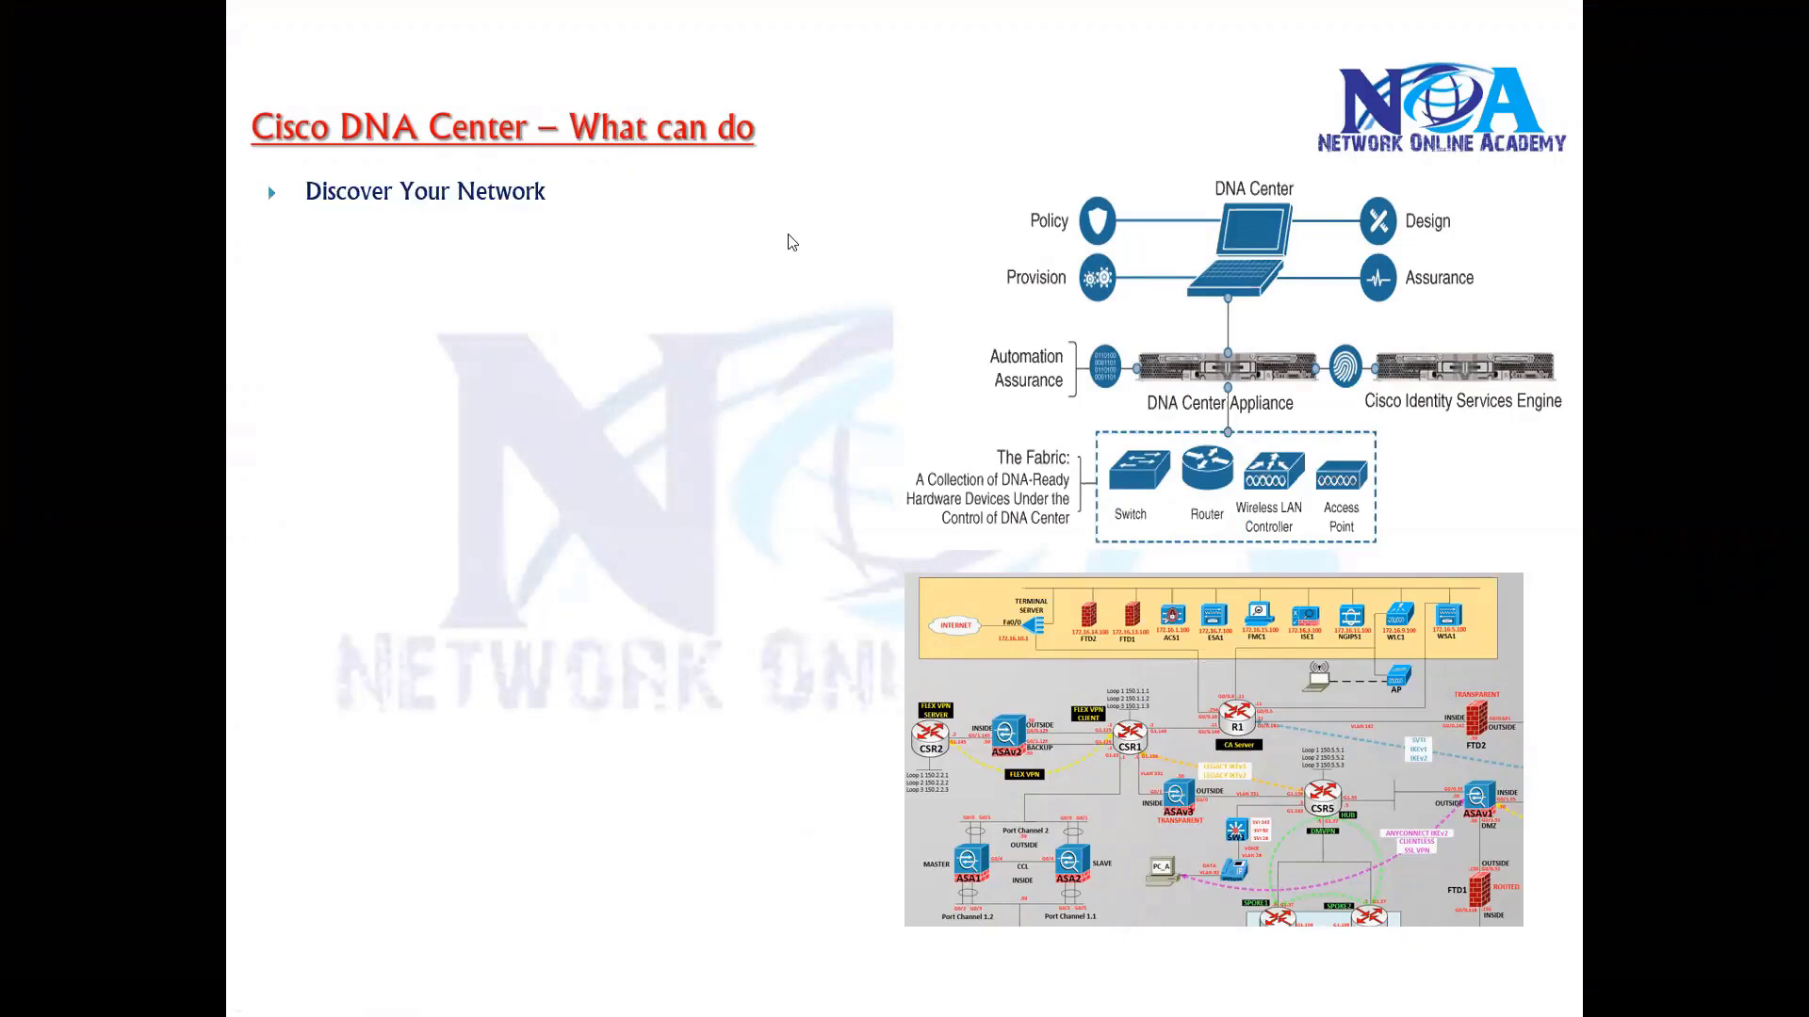
click(791, 243)
Step: Return to Cisco DNA Center in the browser, open the Discovery tool, and display the Discovery-2 details from the list of all discoveries
key(alt+Tab)
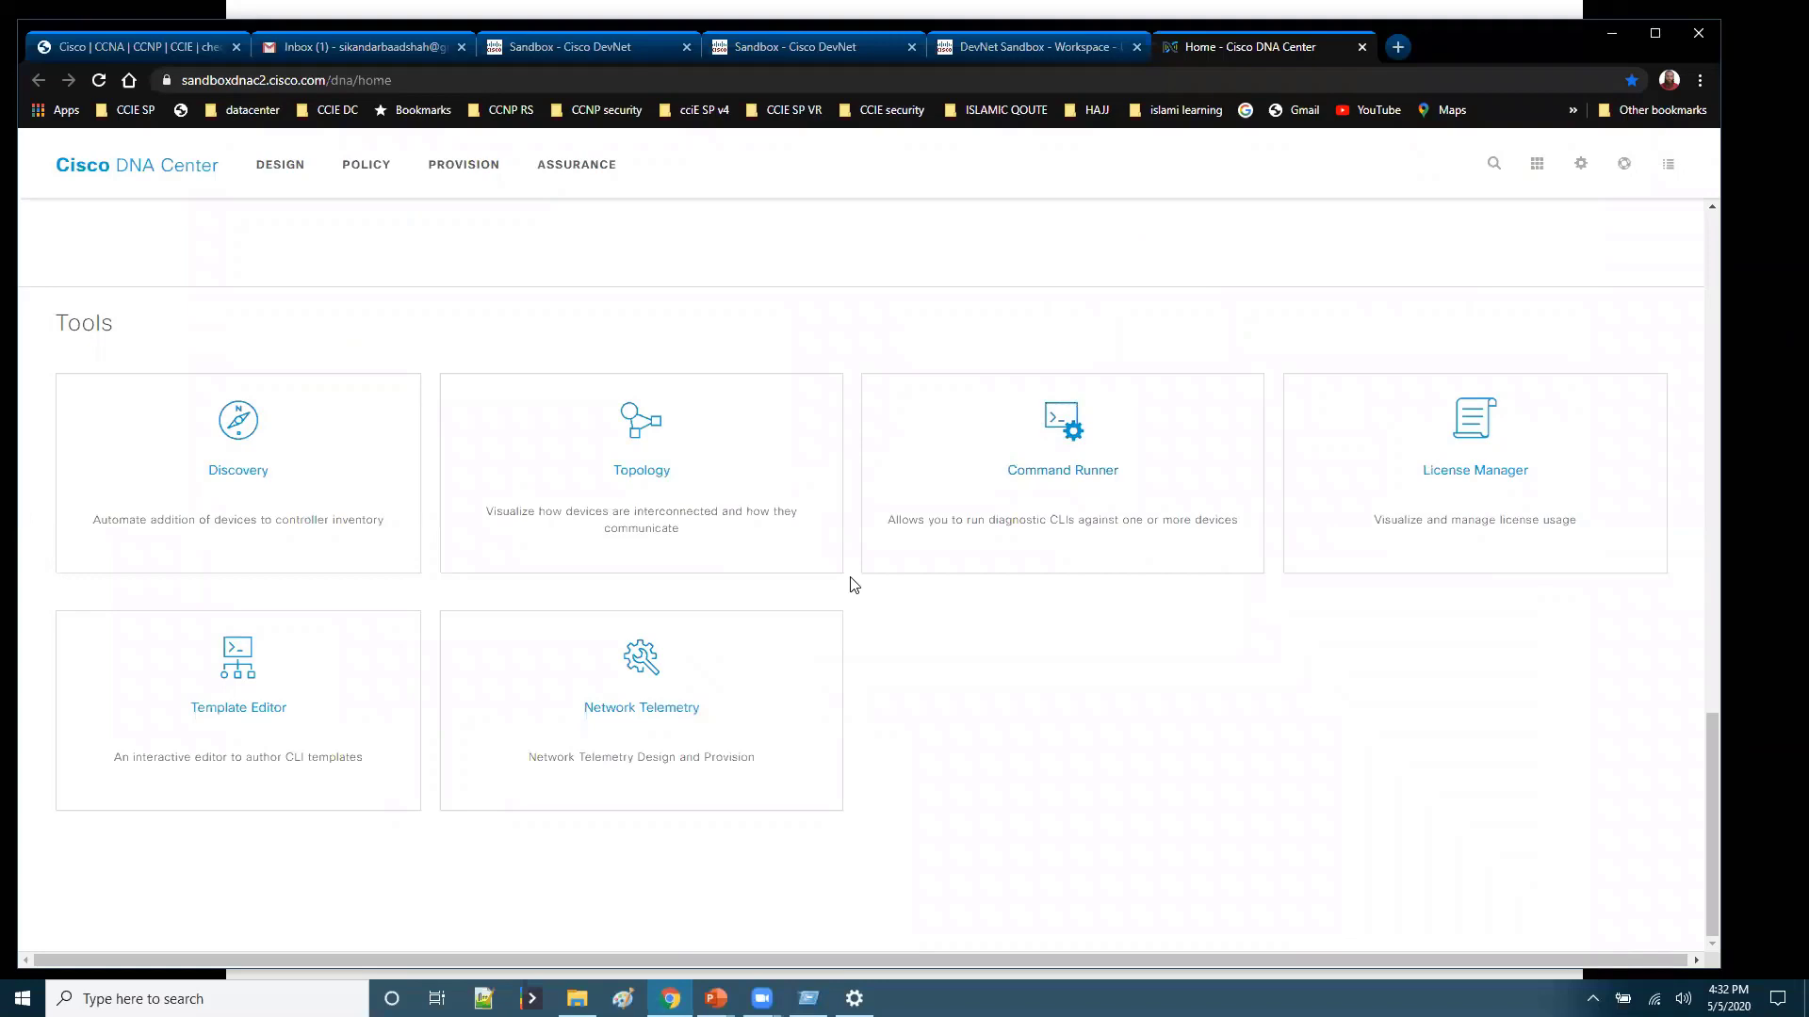
scroll(853, 586, up, 15)
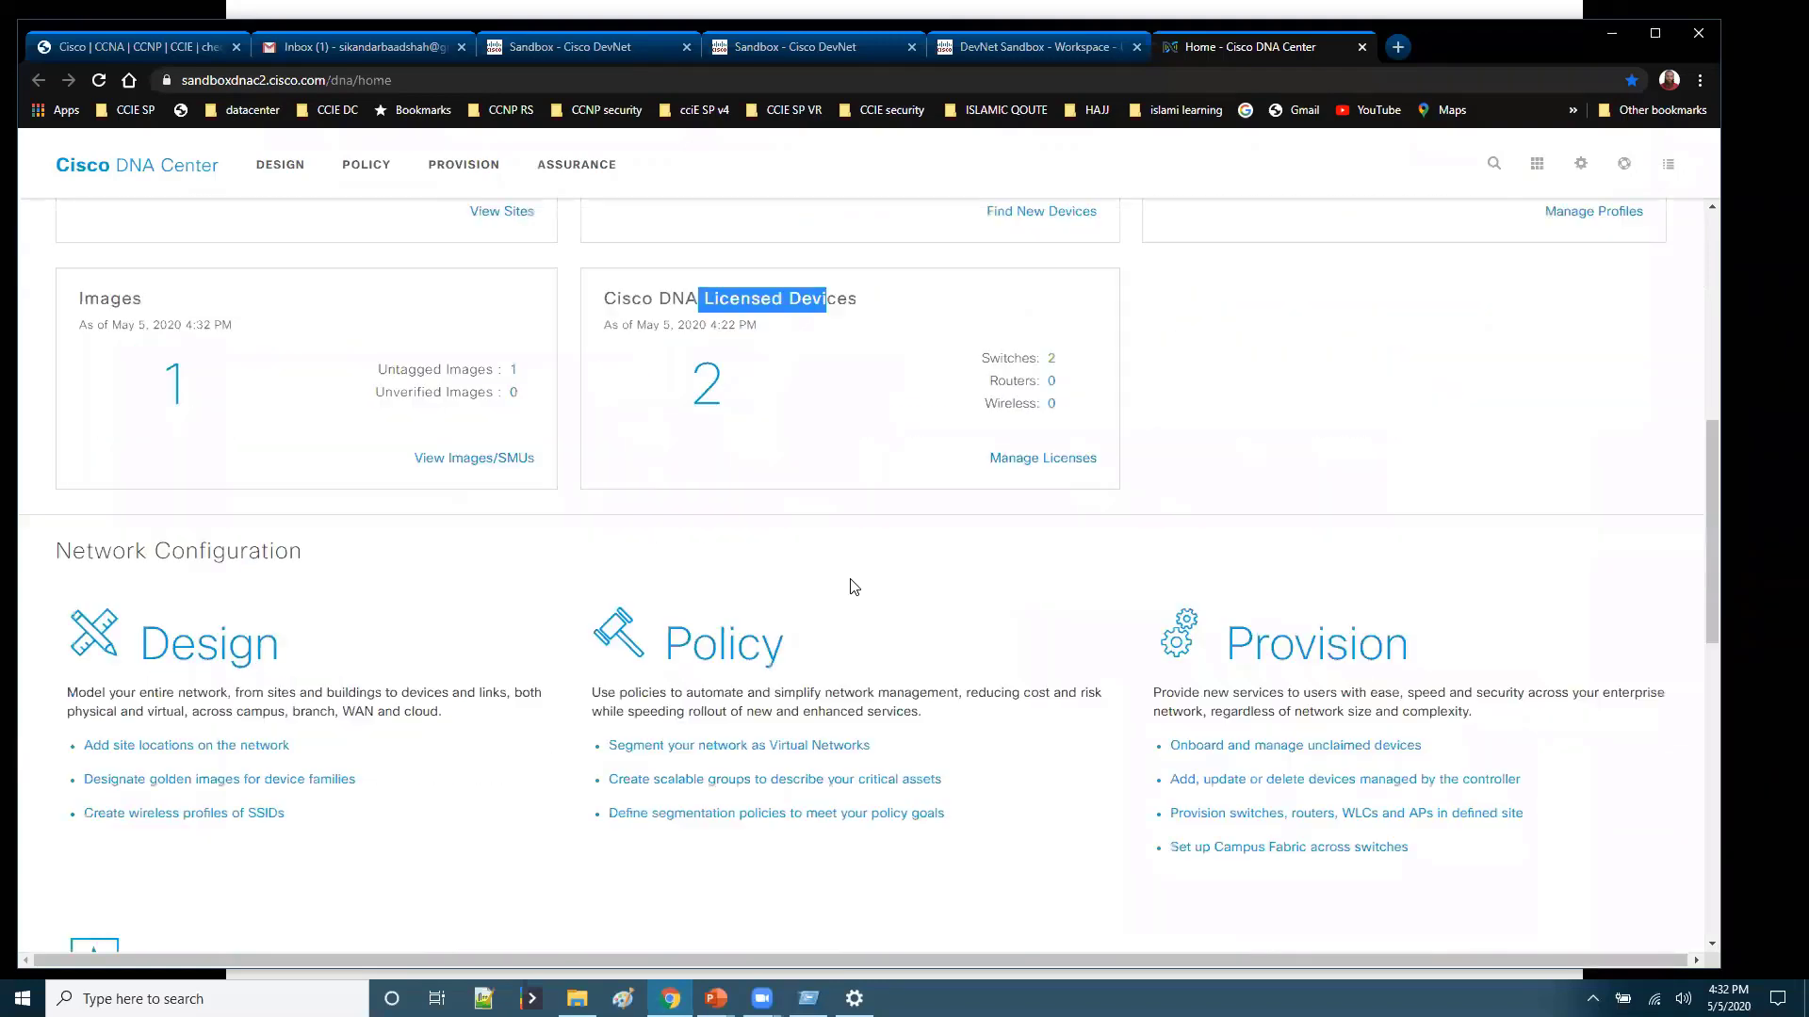
scroll(857, 594, down, 10)
scroll(863, 606, down, 5)
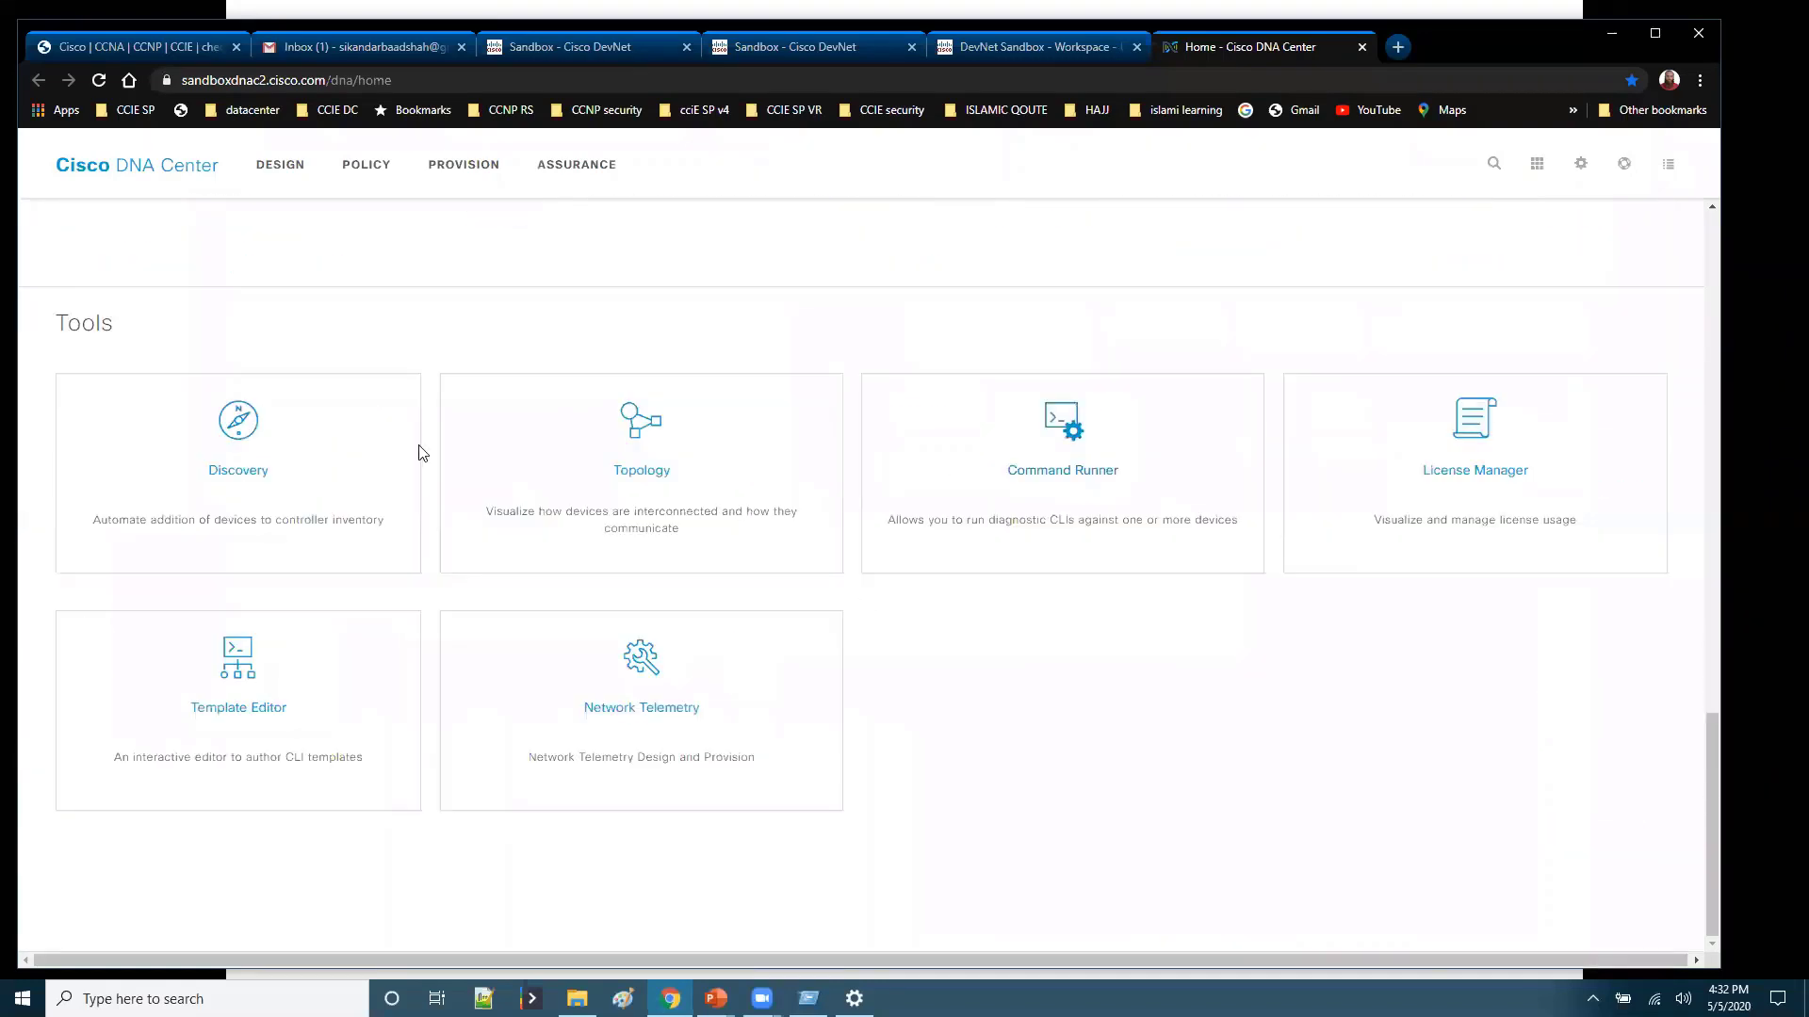
click(243, 443)
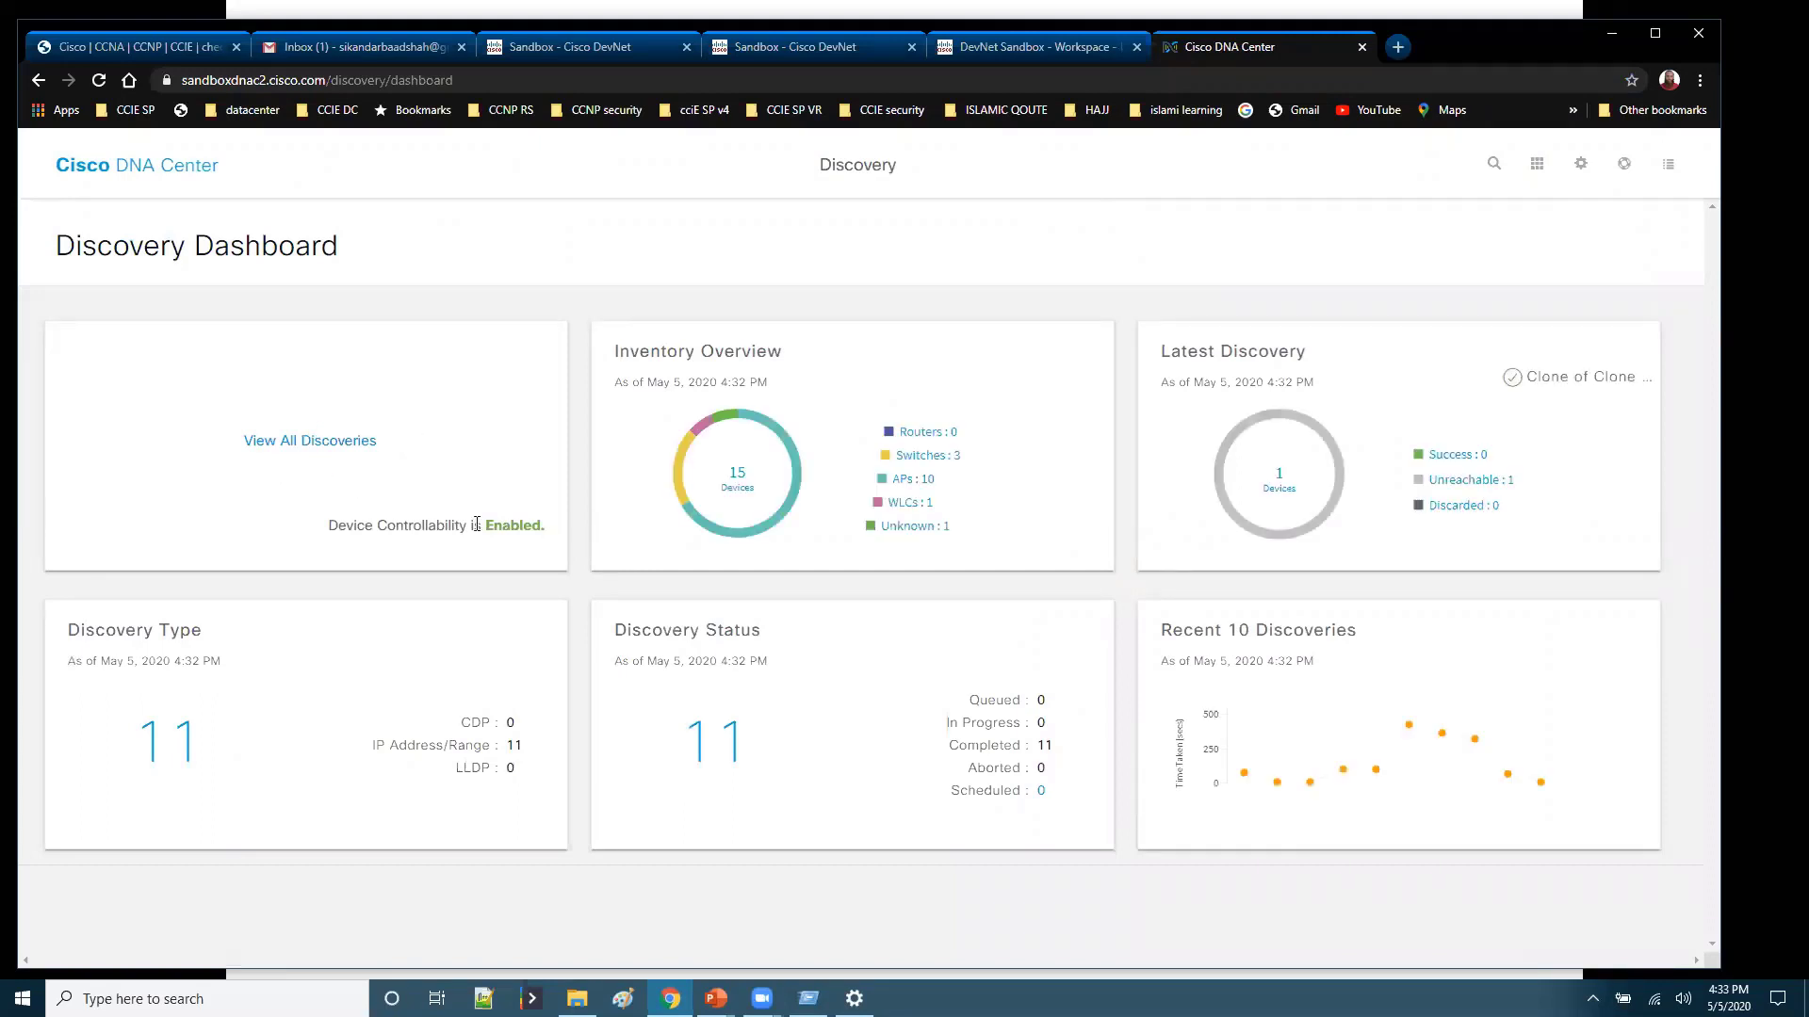
click(320, 444)
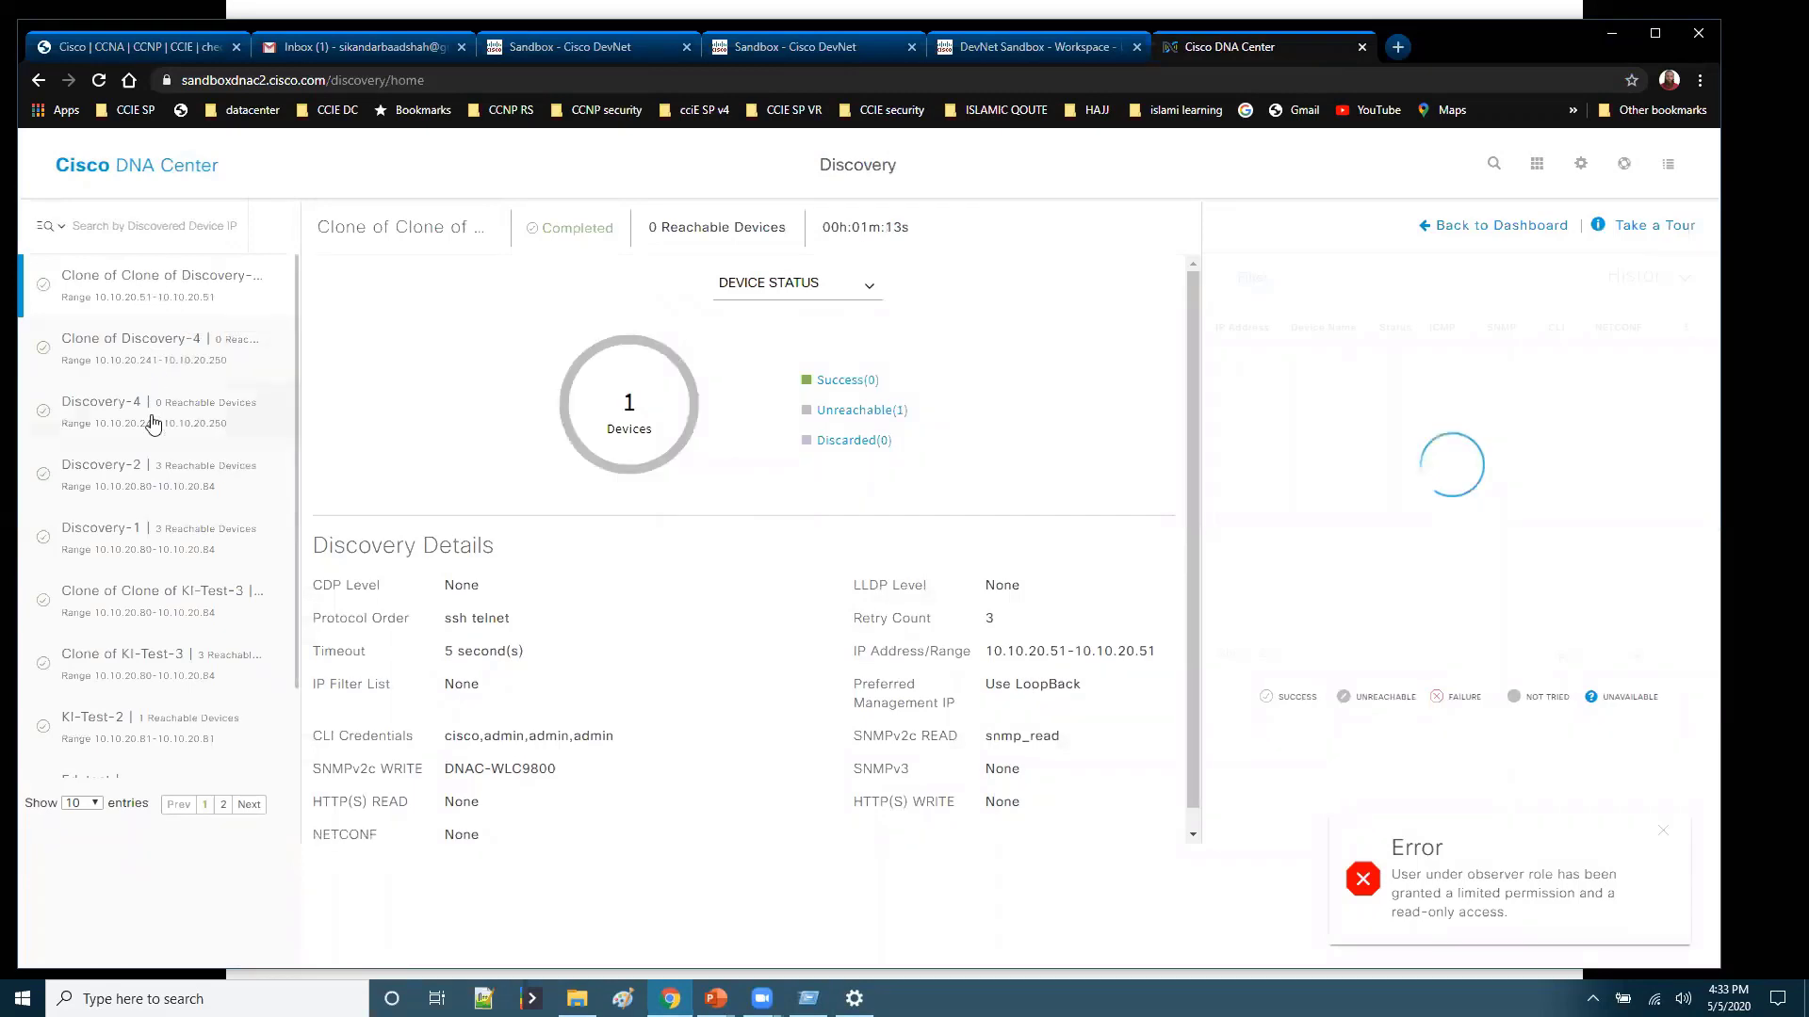
click(155, 493)
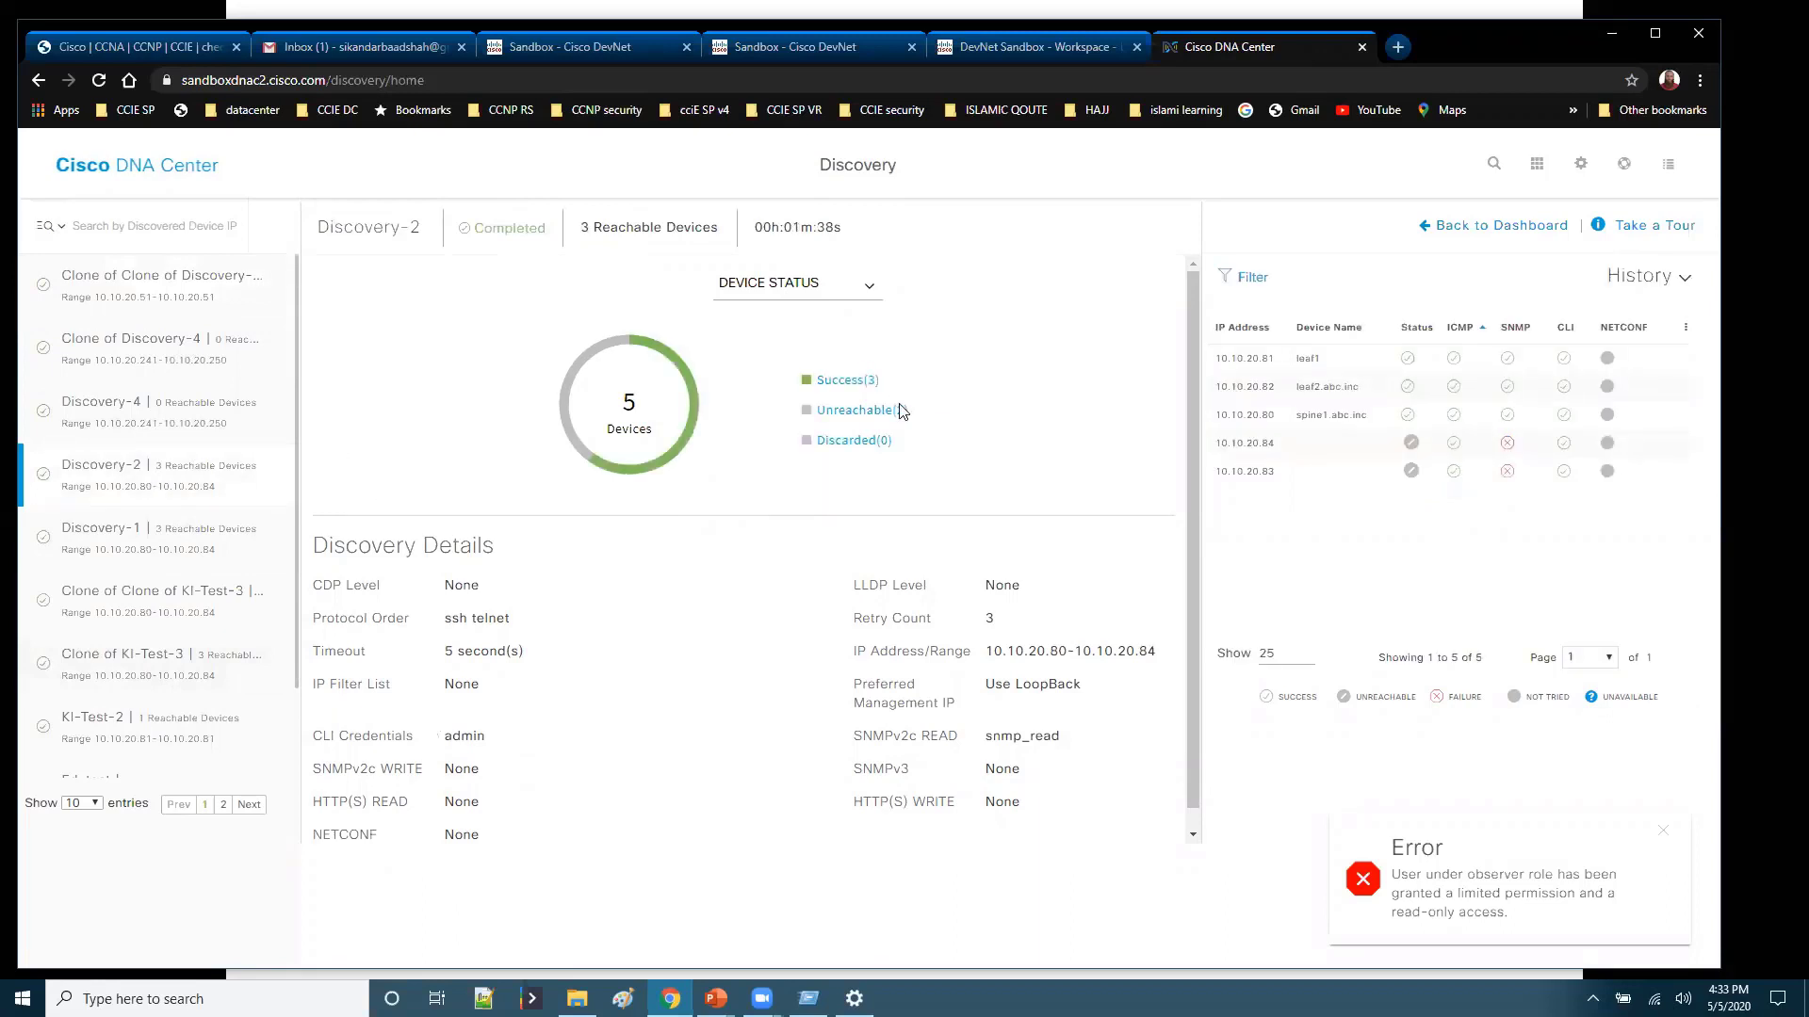
Step: Circle the leaf1, leaf2 and spine1 devices, point an arrow to an underlined "Inventory" note, and clear the annotations
key(ctrl+shift+d)
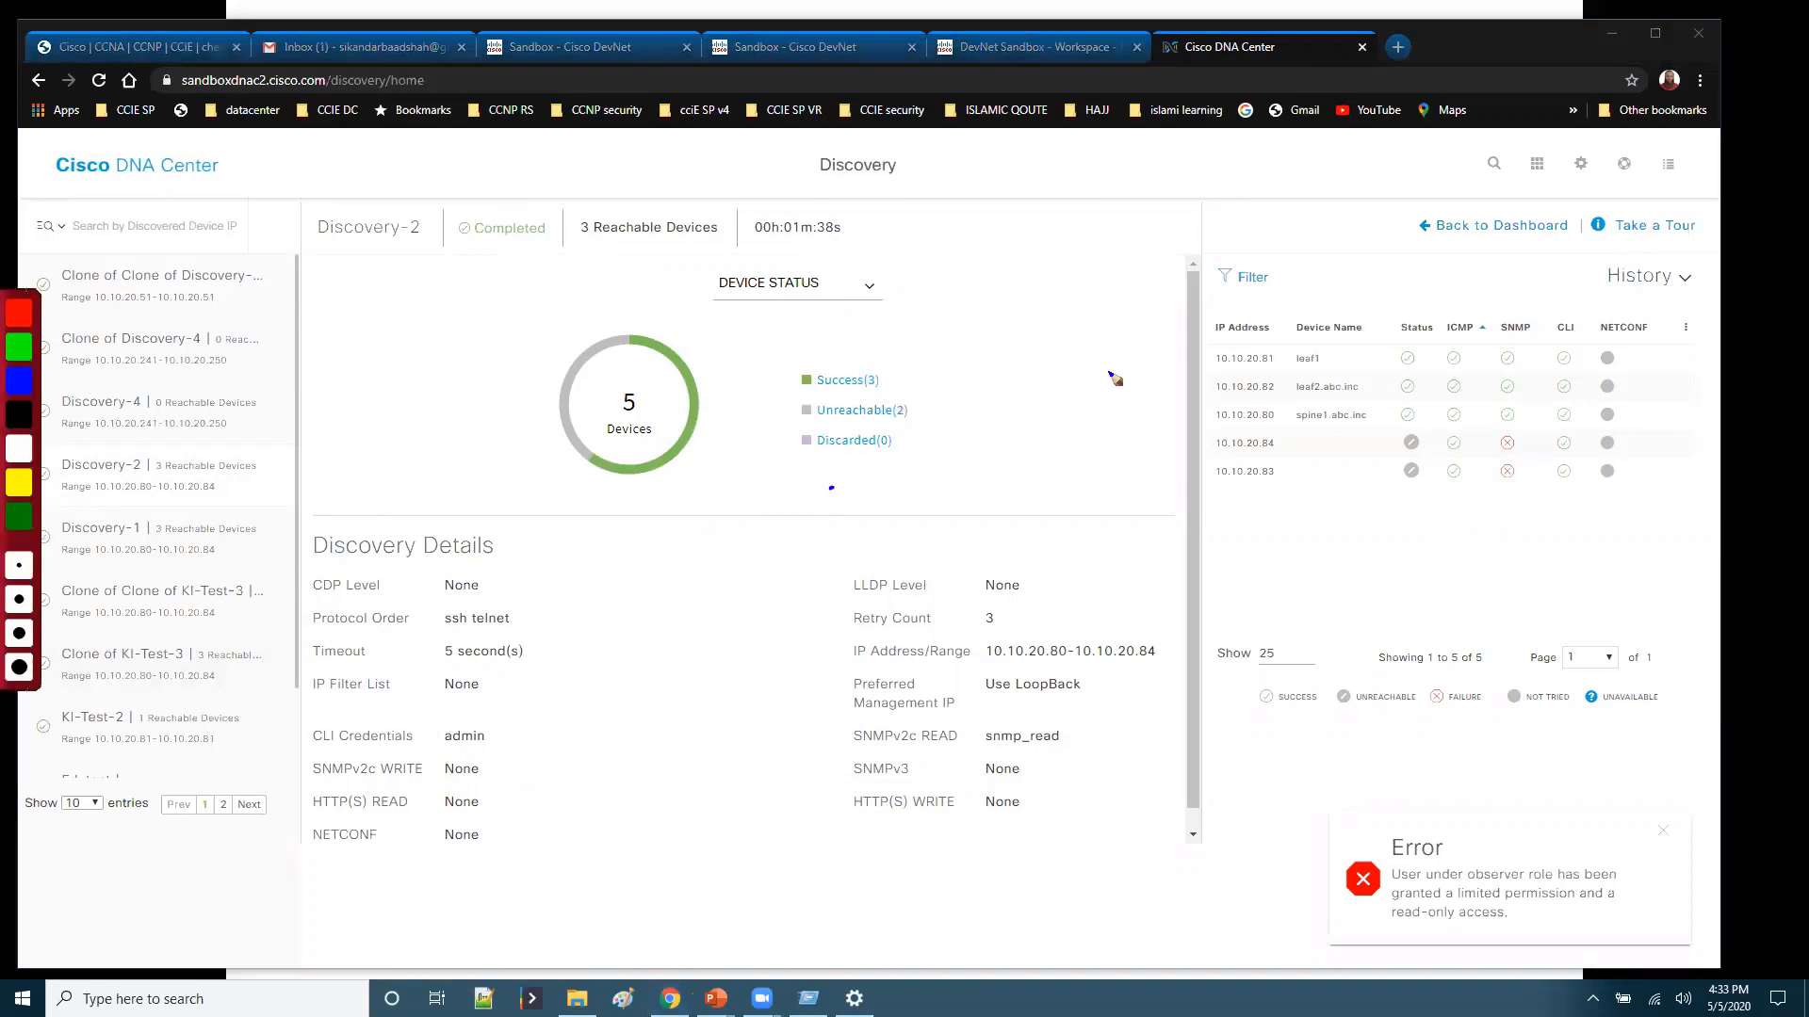
mouse_move(1293, 334)
mouse_down()
mouse_move(1169, 381)
mouse_move(1383, 346)
mouse_up()
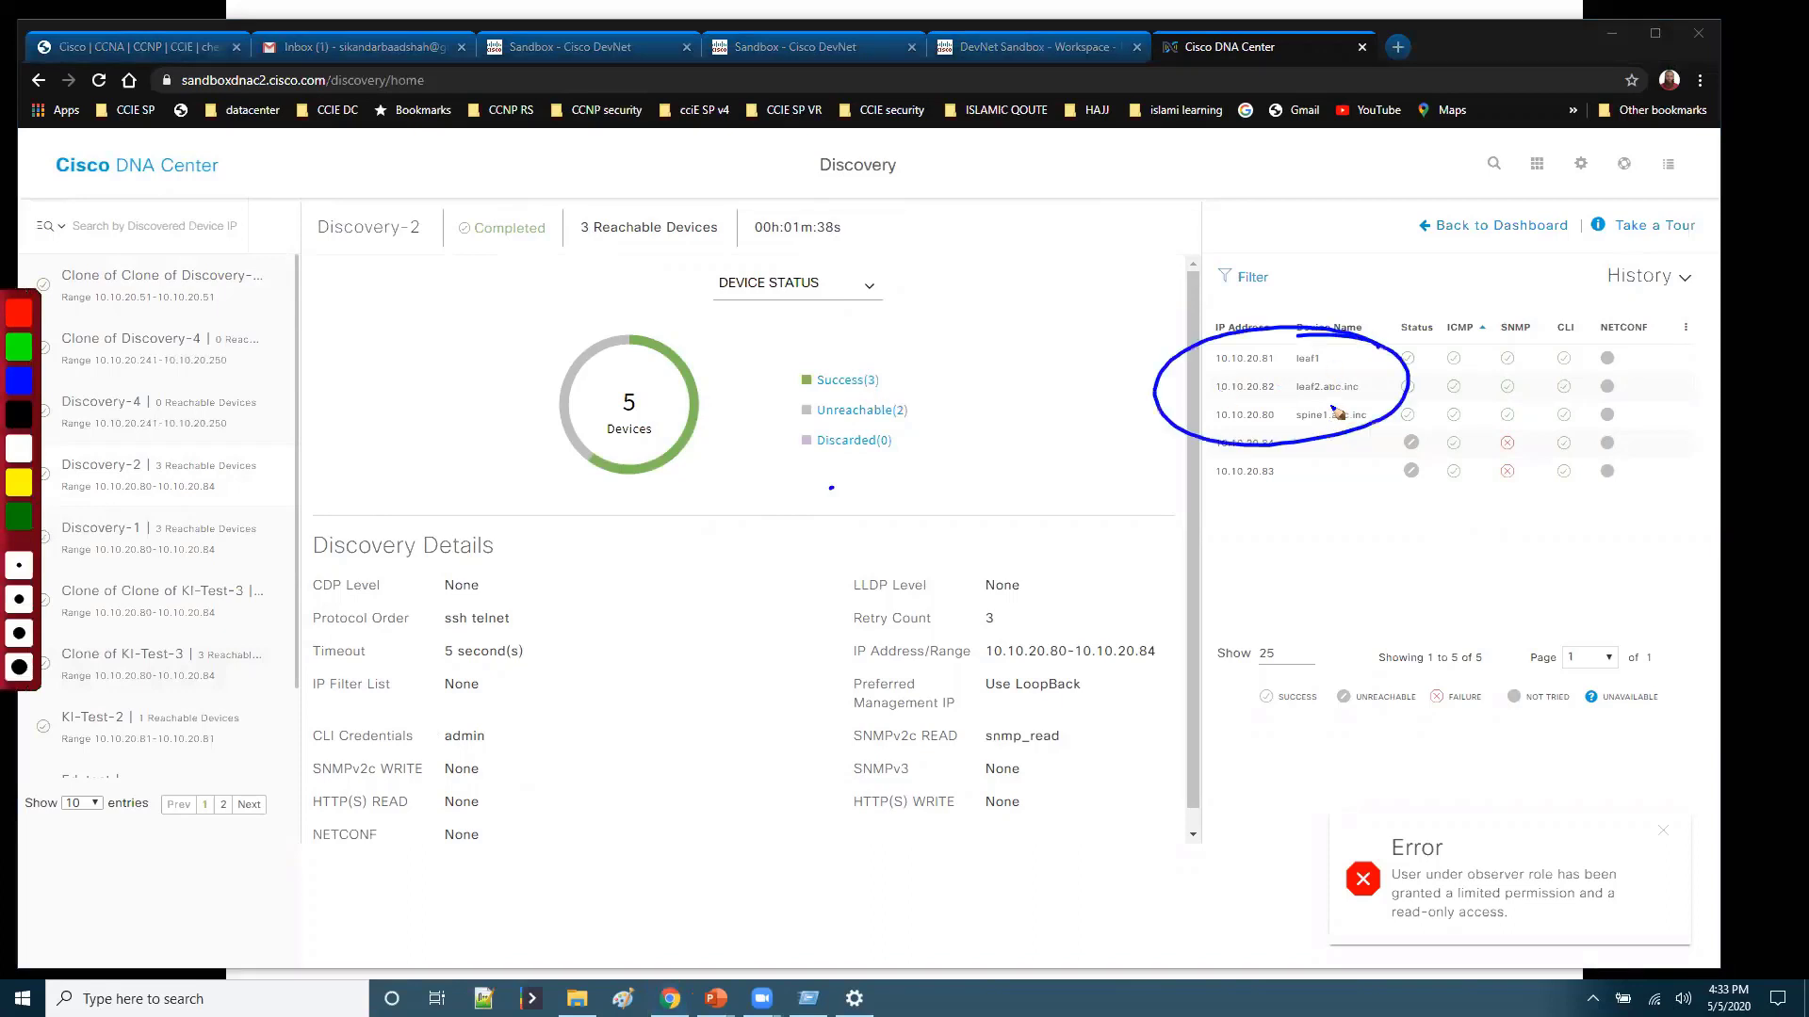
drag(1254, 347, 1266, 235)
mouse_move(1175, 165)
mouse_down()
mouse_move(1185, 206)
mouse_move(1338, 199)
mouse_move(1341, 215)
mouse_up()
drag(1263, 235, 1328, 229)
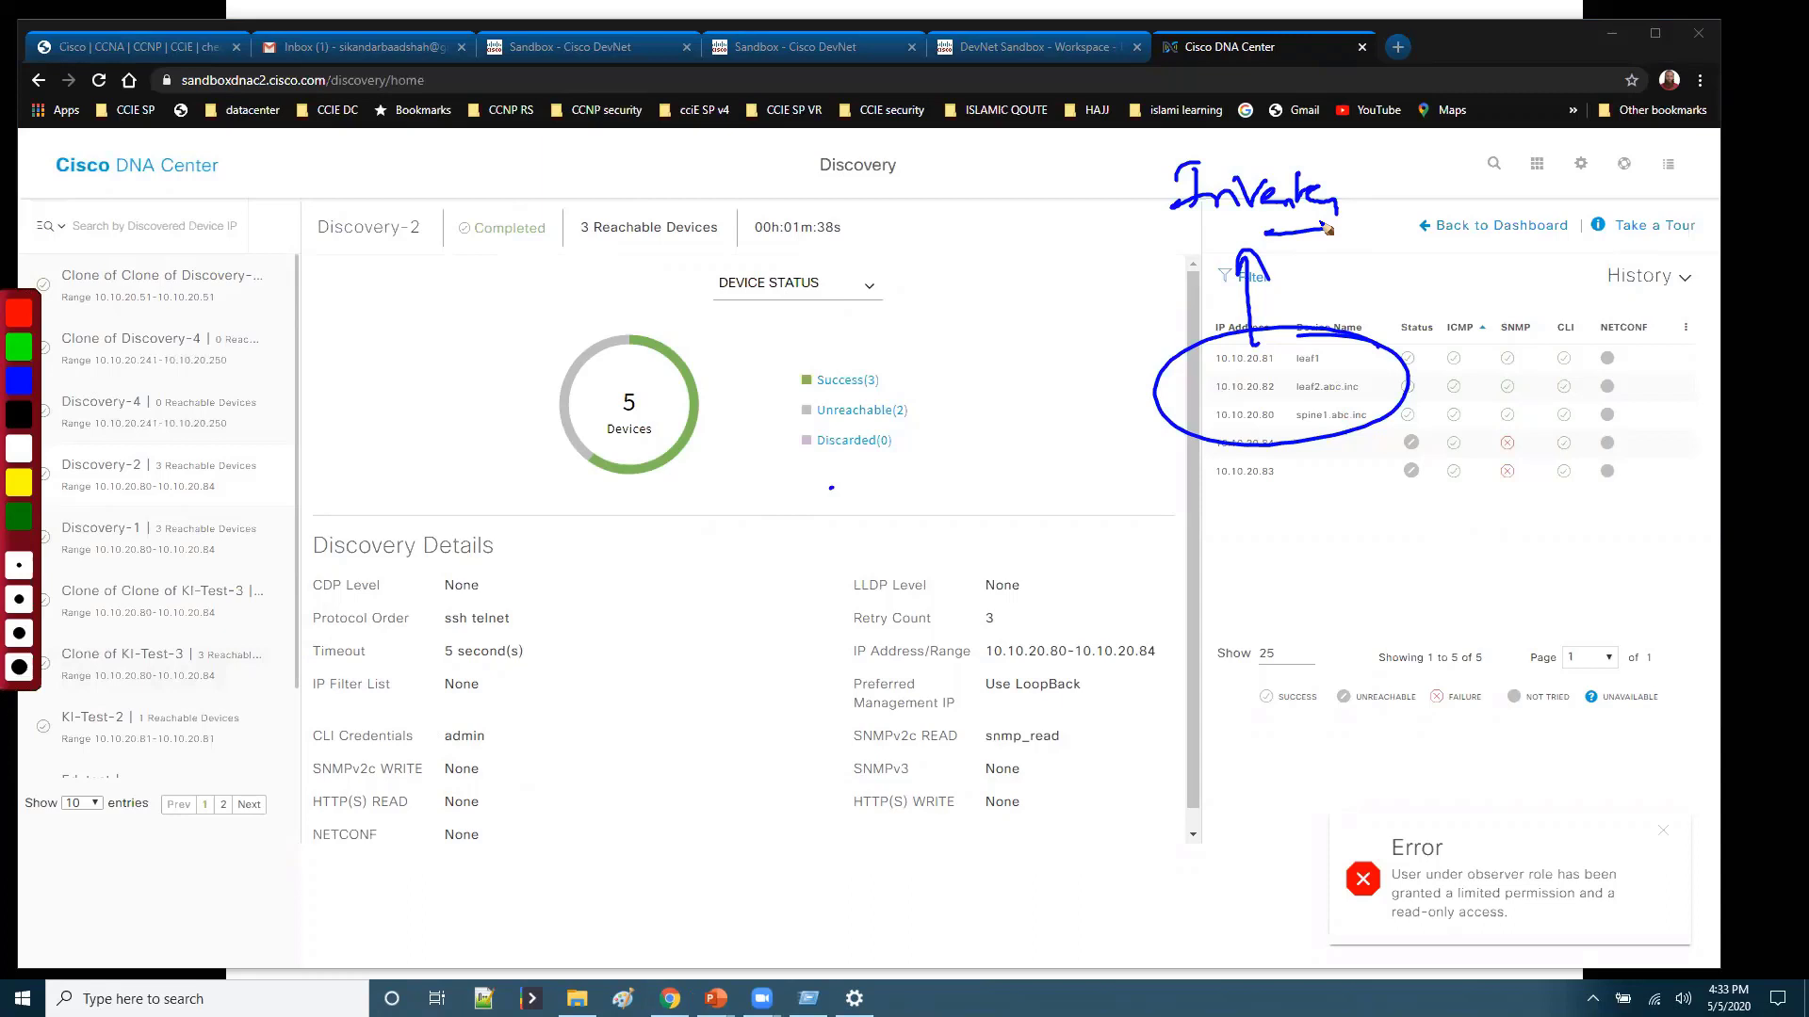
key(Escape)
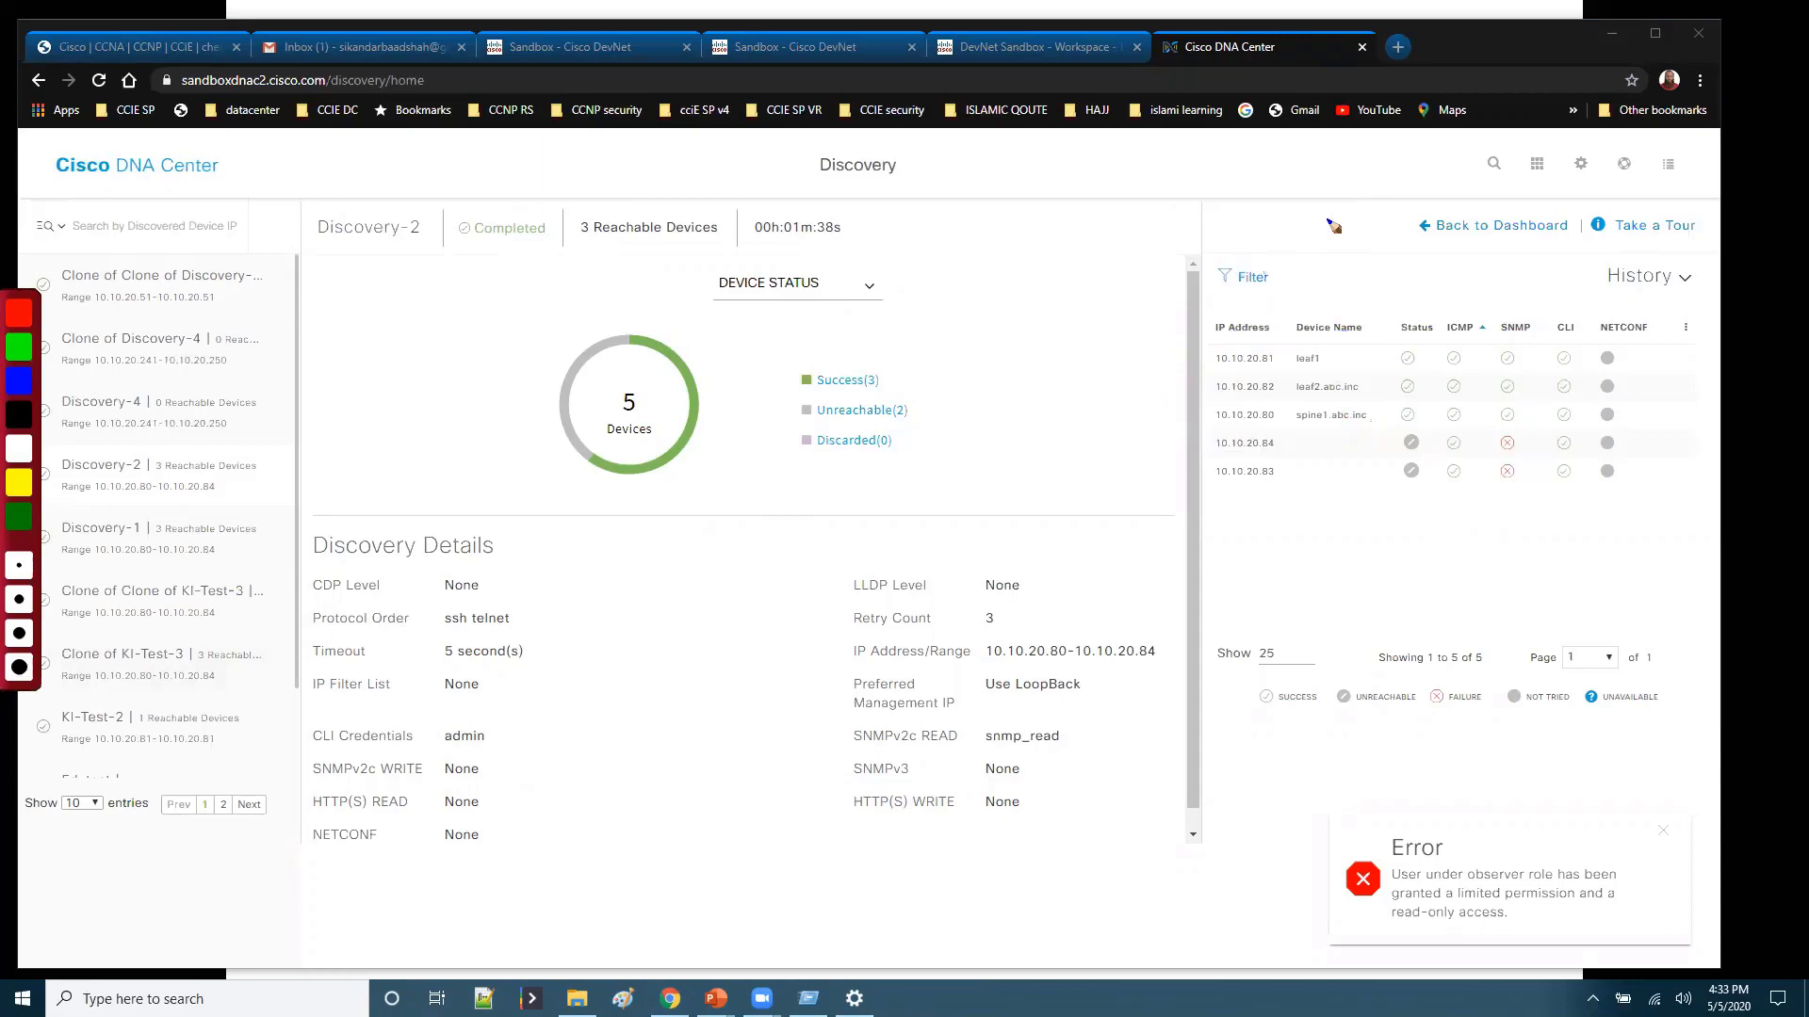
Step: Leave annotation mode and dismiss the read-only access error notification
click(1363, 882)
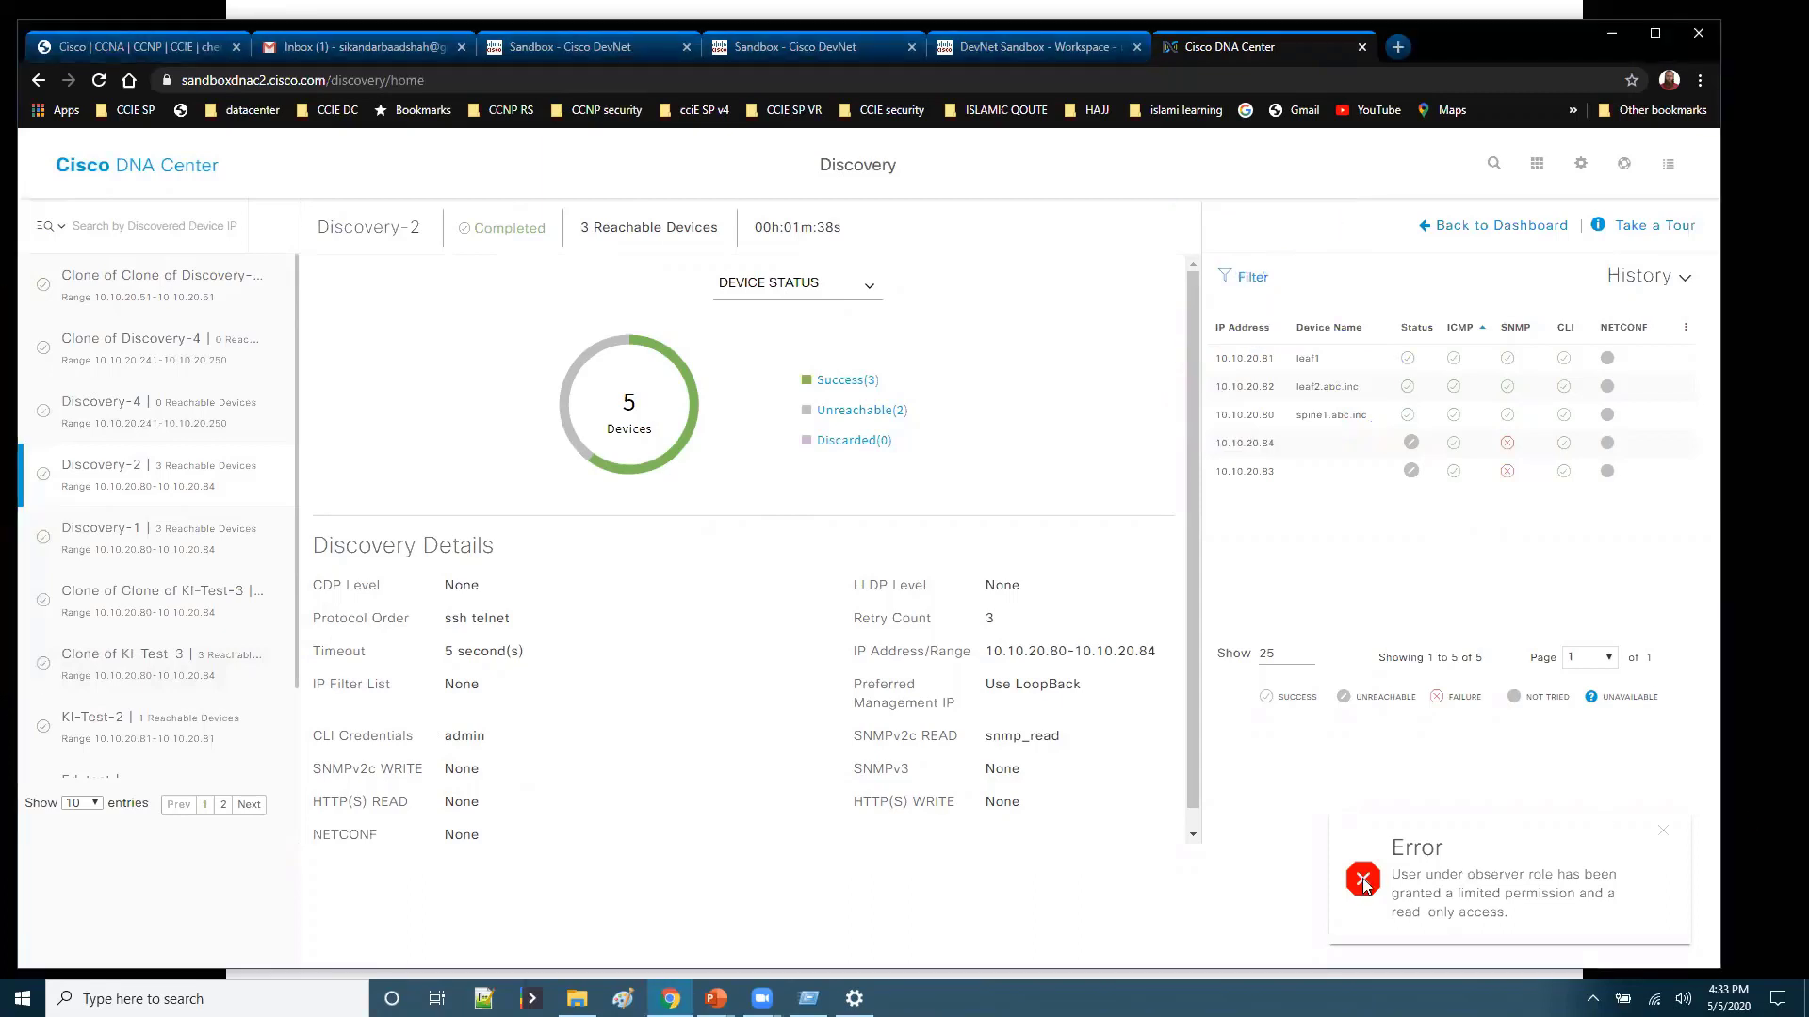
click(1662, 830)
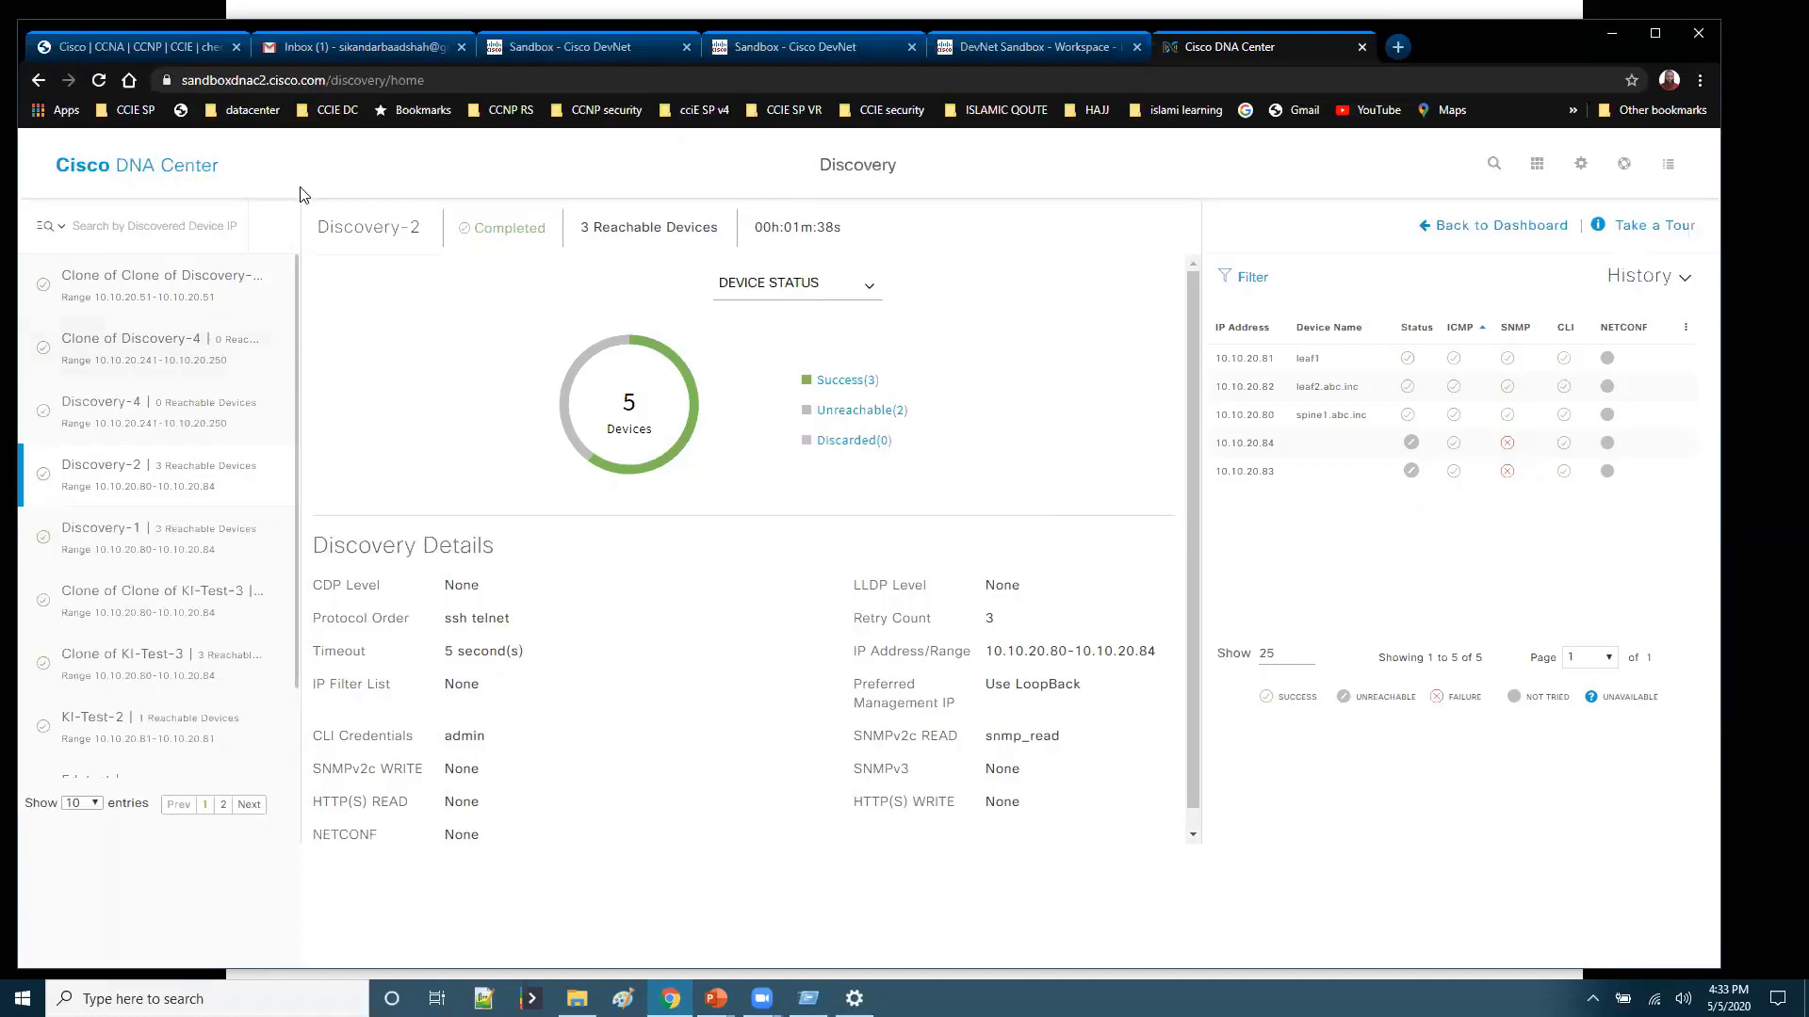
Step: Write a circled "ADD" note above the discovery list and draw an arrow from it down to the list
key(ctrl+shift+1)
mouse_move(305, 186)
mouse_down()
mouse_move(315, 162)
mouse_move(360, 193)
mouse_up()
mouse_move(363, 162)
mouse_down()
mouse_move(378, 188)
mouse_move(405, 149)
mouse_up()
mouse_move(309, 193)
mouse_down()
mouse_move(273, 294)
mouse_move(300, 283)
mouse_up()
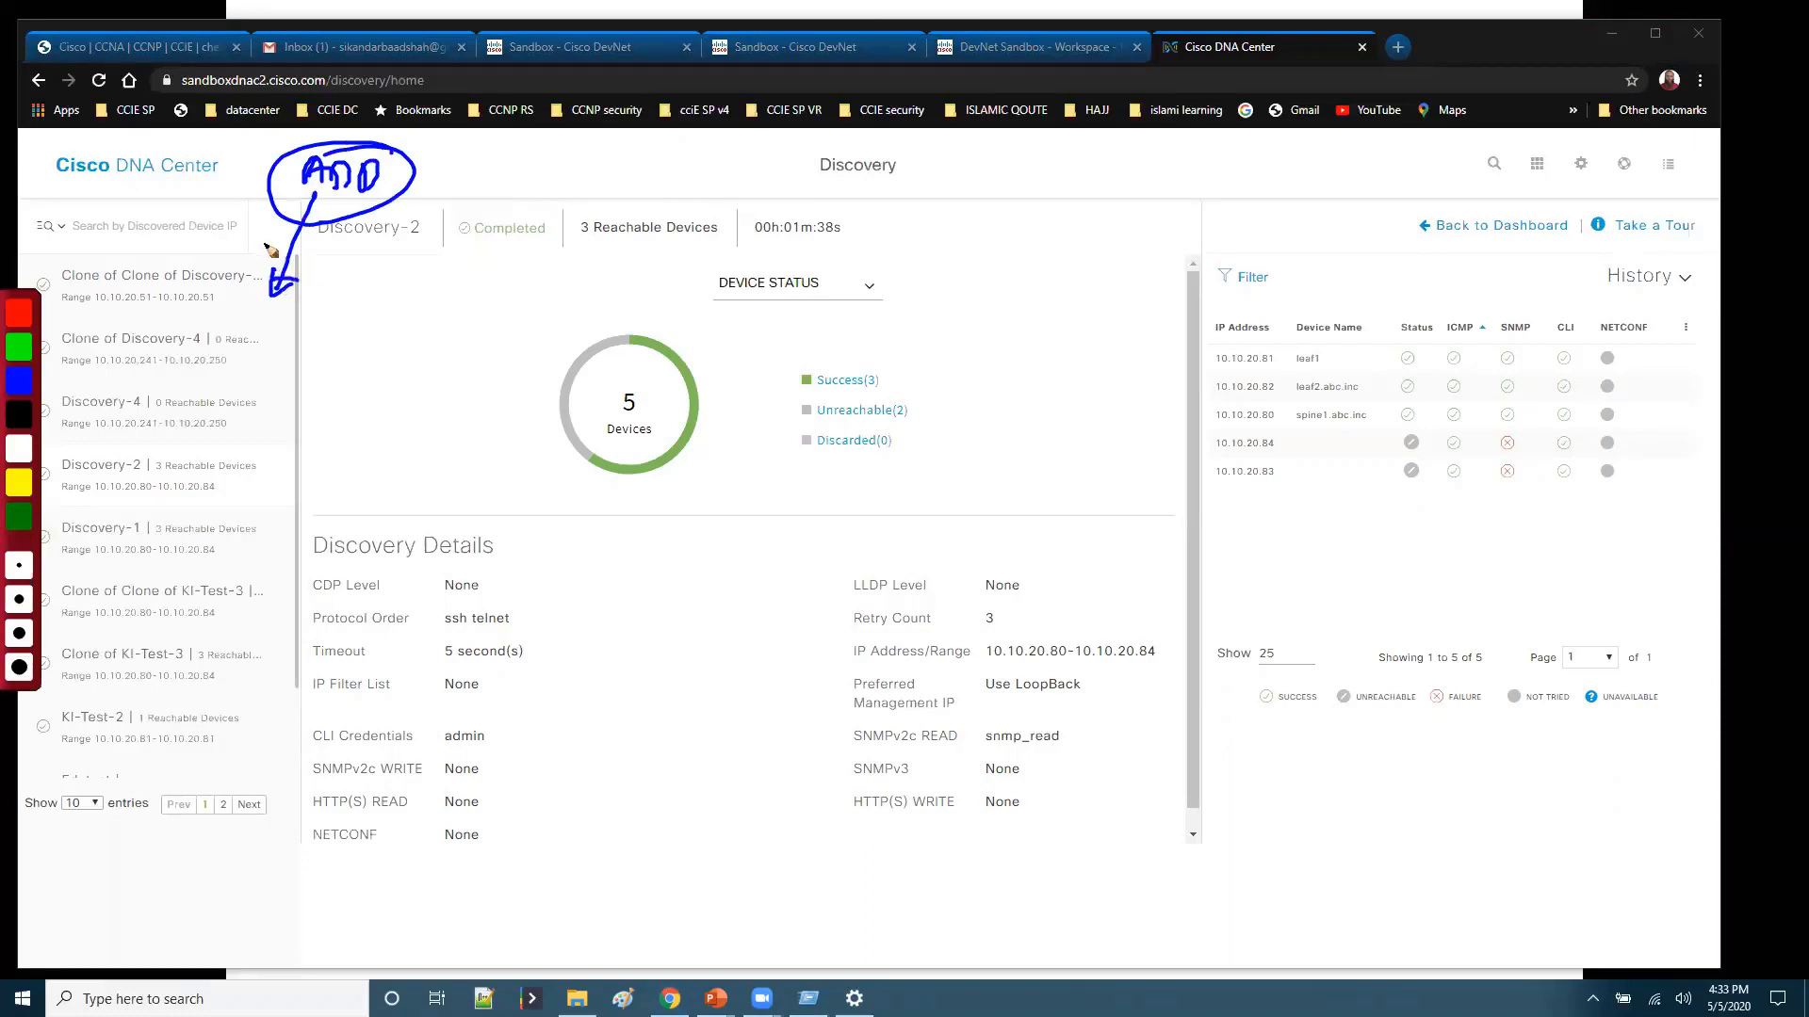
Step: Write a circled, underlined "100 Devices" note in black beside the device chart, with one arrow pointing to it and another pointing down
mouse_move(358, 315)
mouse_down()
mouse_move(400, 346)
mouse_move(546, 354)
mouse_up()
drag(403, 381, 571, 373)
mouse_move(533, 297)
mouse_down()
mouse_move(591, 325)
mouse_move(462, 299)
mouse_up()
mouse_move(671, 209)
mouse_down()
mouse_move(582, 302)
mouse_move(617, 297)
mouse_move(595, 271)
mouse_up()
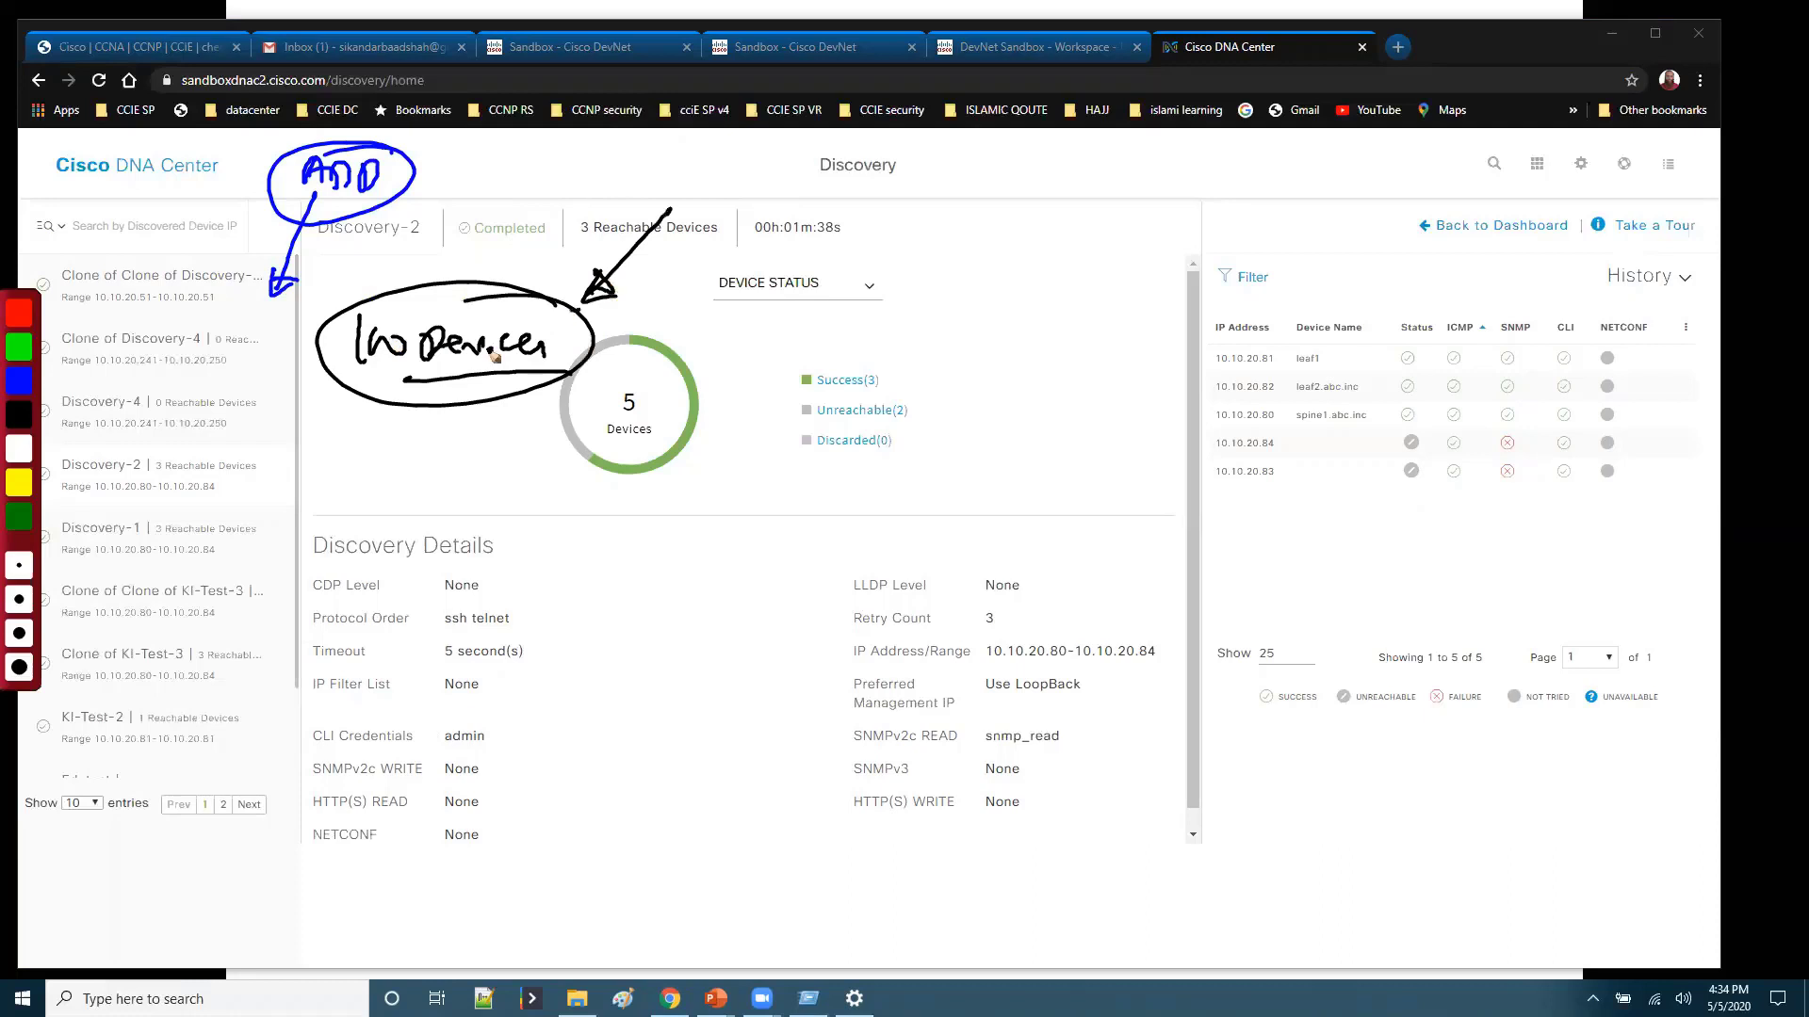
drag(460, 380, 469, 439)
Step: Write an underlined "Discovery" note beside the device chart and draw three arrows branching out from it
mouse_move(702, 311)
mouse_down()
mouse_move(807, 346)
mouse_move(848, 335)
mouse_move(762, 372)
mouse_up()
mouse_move(844, 309)
mouse_down()
mouse_move(923, 250)
mouse_move(919, 282)
mouse_up()
mouse_move(860, 326)
mouse_down()
mouse_move(937, 326)
mouse_move(913, 351)
mouse_up()
drag(878, 364, 932, 397)
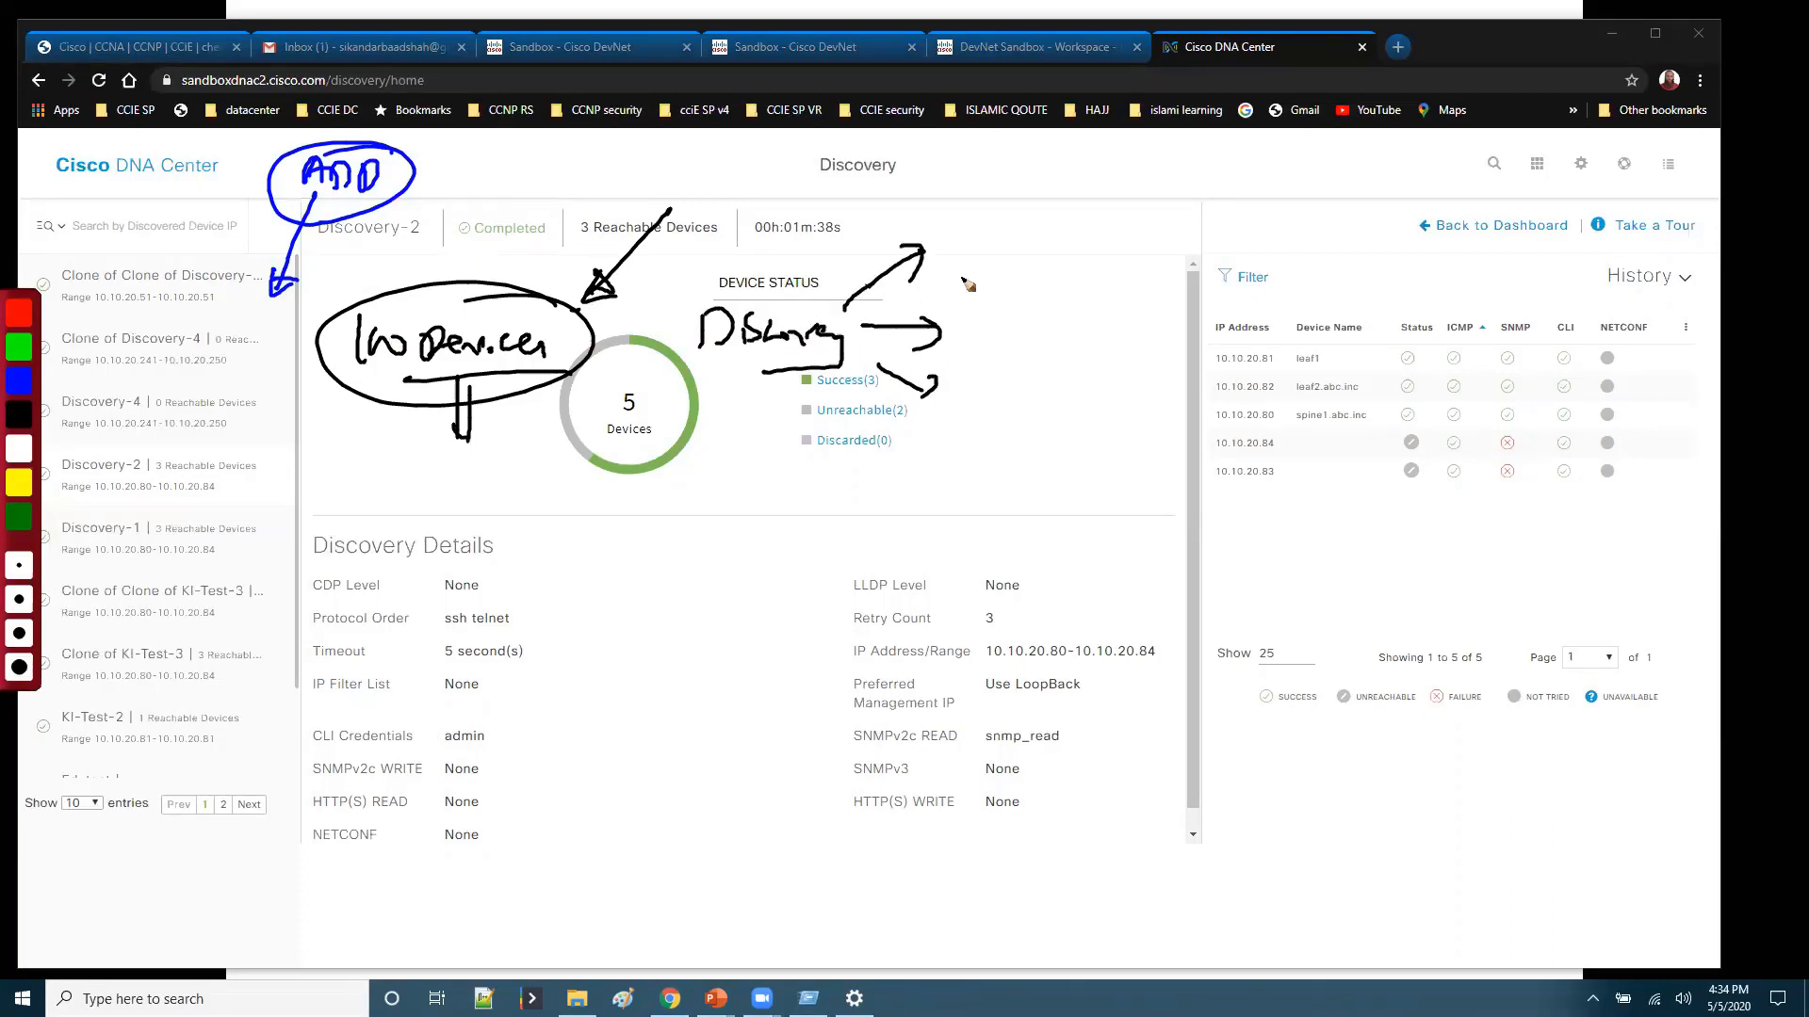
Step: Write "CDP" and "IP Range" in blue at the ends of the Discovery arrows and circle both together
drag(979, 239, 981, 265)
drag(995, 240, 998, 267)
mouse_move(1024, 243)
mouse_down()
mouse_move(1027, 267)
mouse_move(1001, 266)
mouse_up()
drag(1025, 241, 964, 330)
mouse_move(976, 300)
mouse_down()
mouse_move(979, 346)
mouse_move(1005, 334)
mouse_up()
mouse_move(1004, 309)
mouse_down()
mouse_move(1040, 334)
mouse_move(1097, 335)
mouse_move(1093, 350)
mouse_up()
drag(1119, 335, 1153, 329)
click(1084, 268)
mouse_move(1085, 268)
mouse_down()
mouse_move(1116, 266)
mouse_move(914, 339)
mouse_move(1074, 205)
mouse_up()
Step: Draw a green arrow from the circled discovery methods to the IP Address list, then clear the annotations
key(g)
mouse_move(1019, 356)
mouse_down()
mouse_move(1016, 479)
mouse_move(1260, 419)
mouse_move(1229, 377)
mouse_up()
drag(1276, 414, 1230, 375)
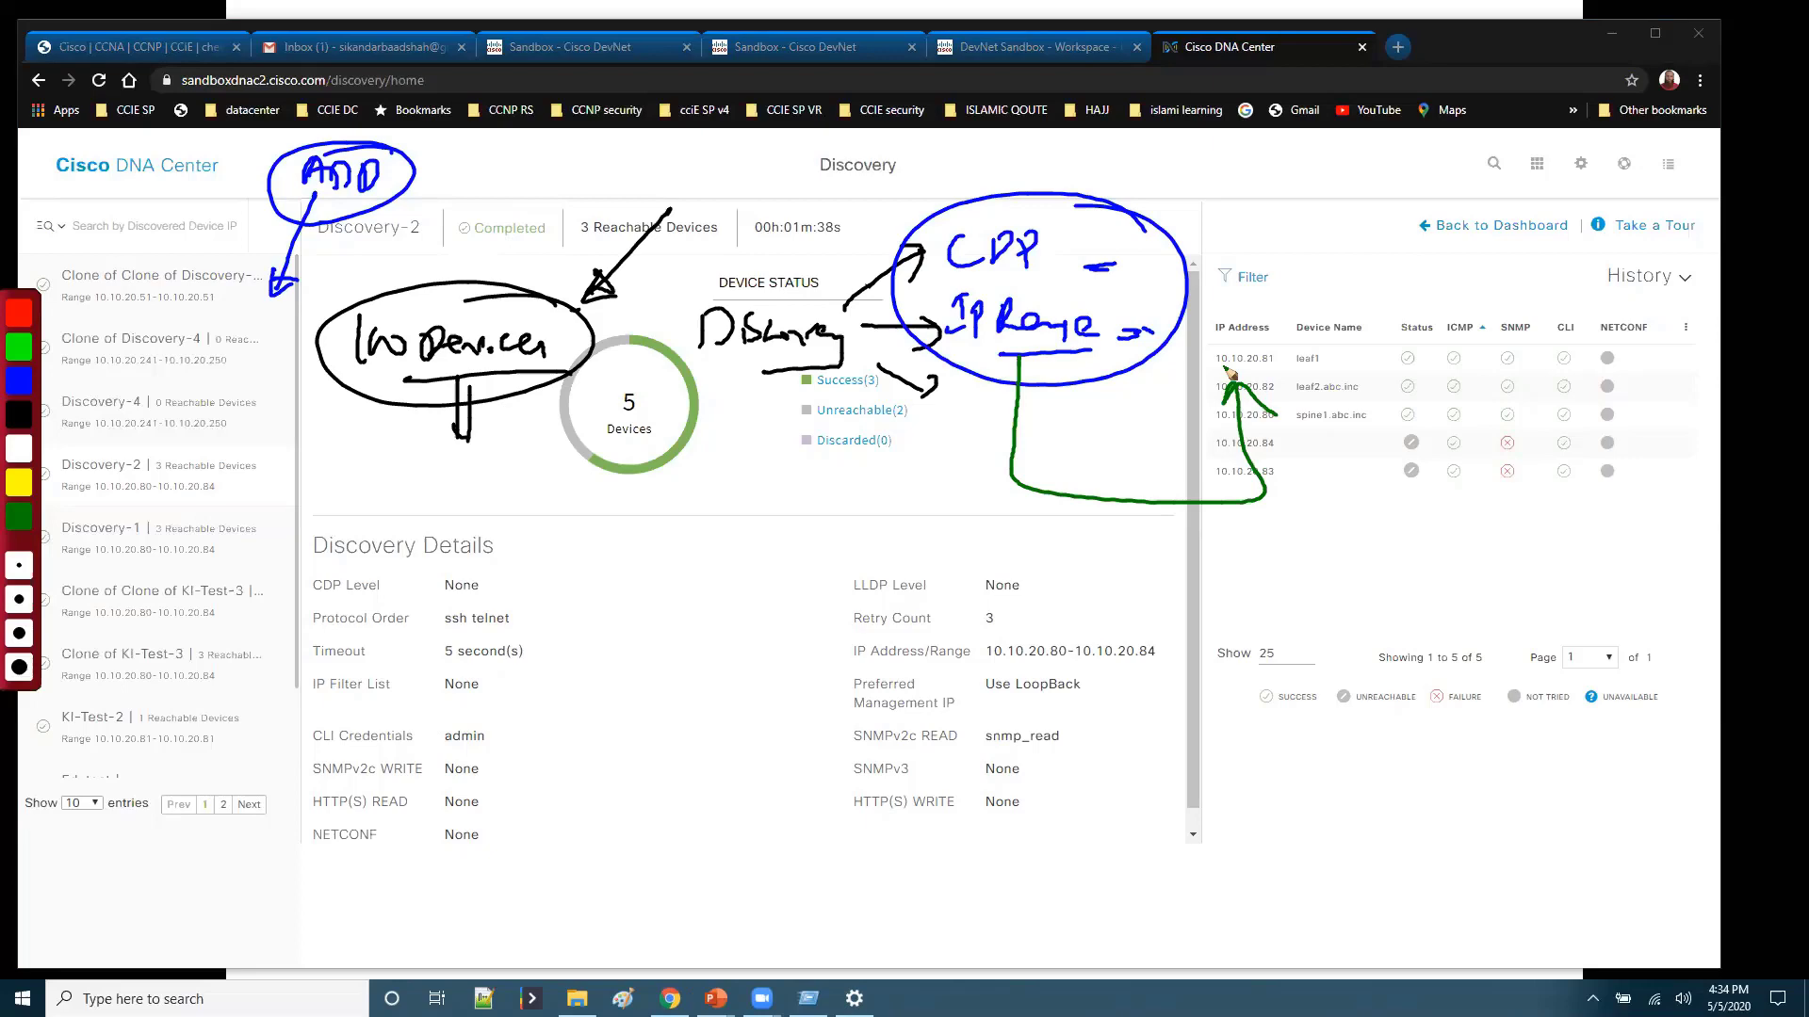
key(Escape)
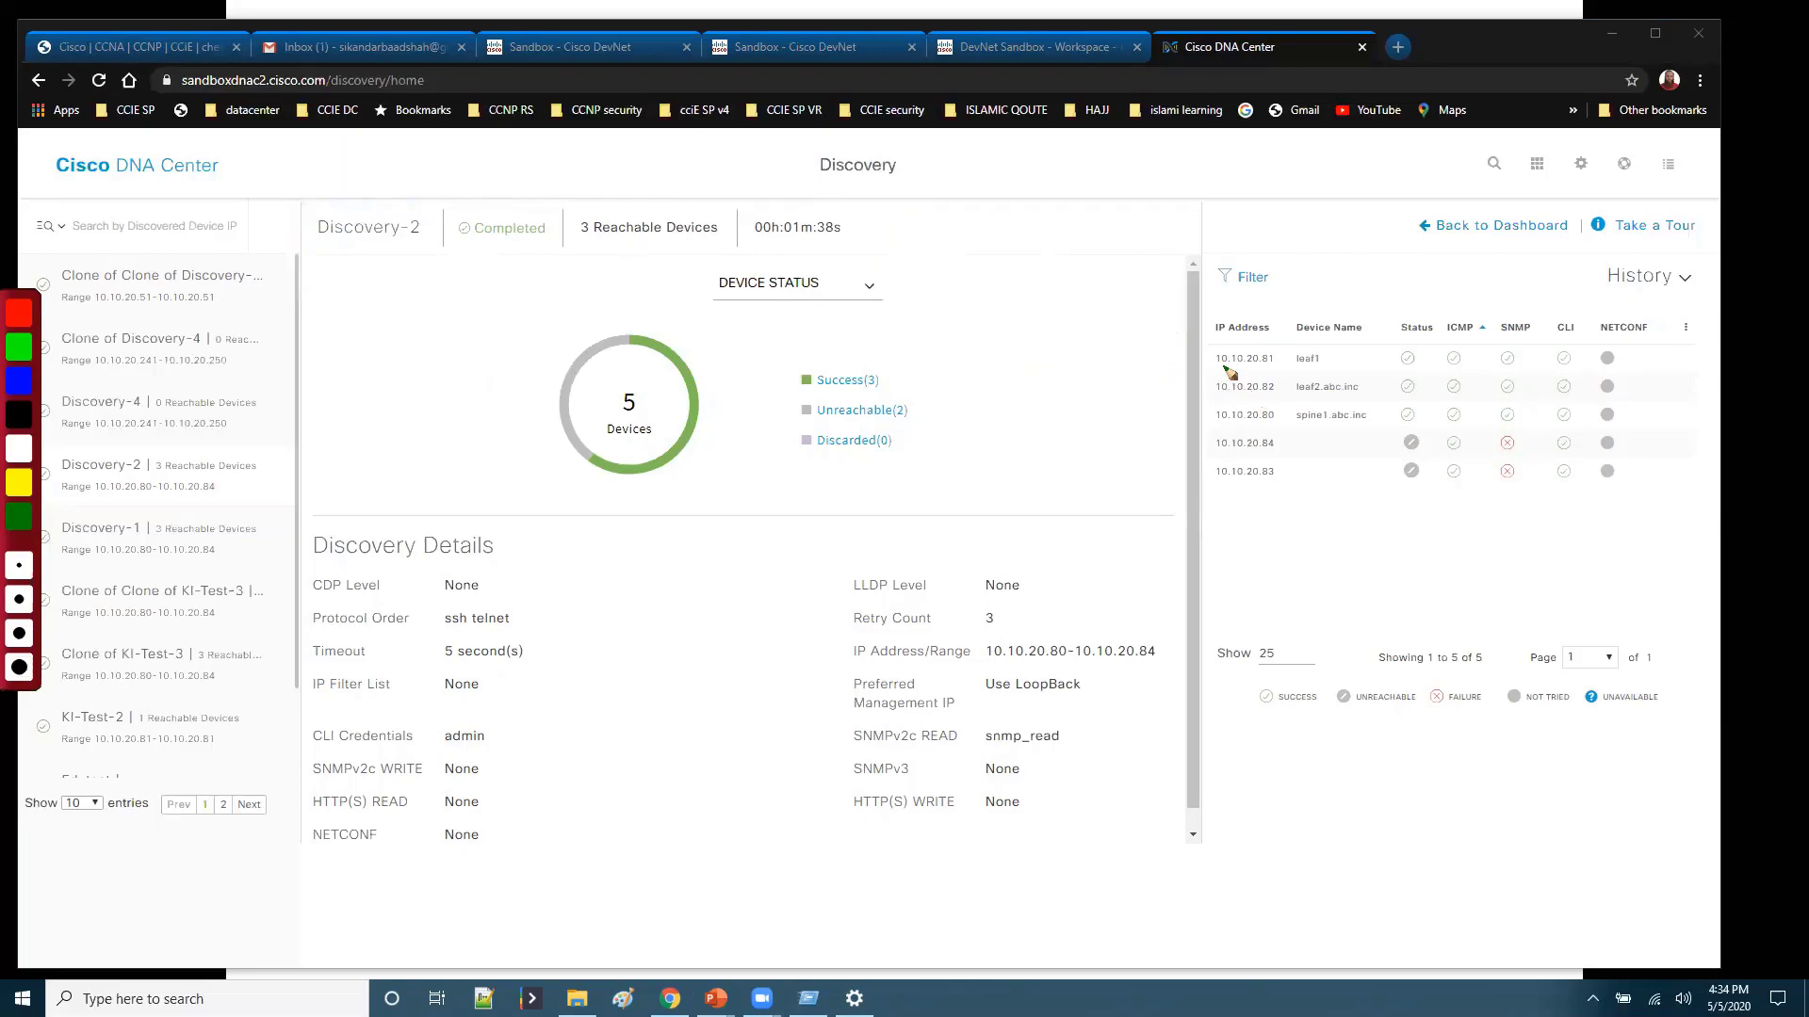
Step: Switch to the PowerPoint slide show and reveal the "Manage Your Inventory" bullet
key(alt+Tab)
key(alt+Tab)
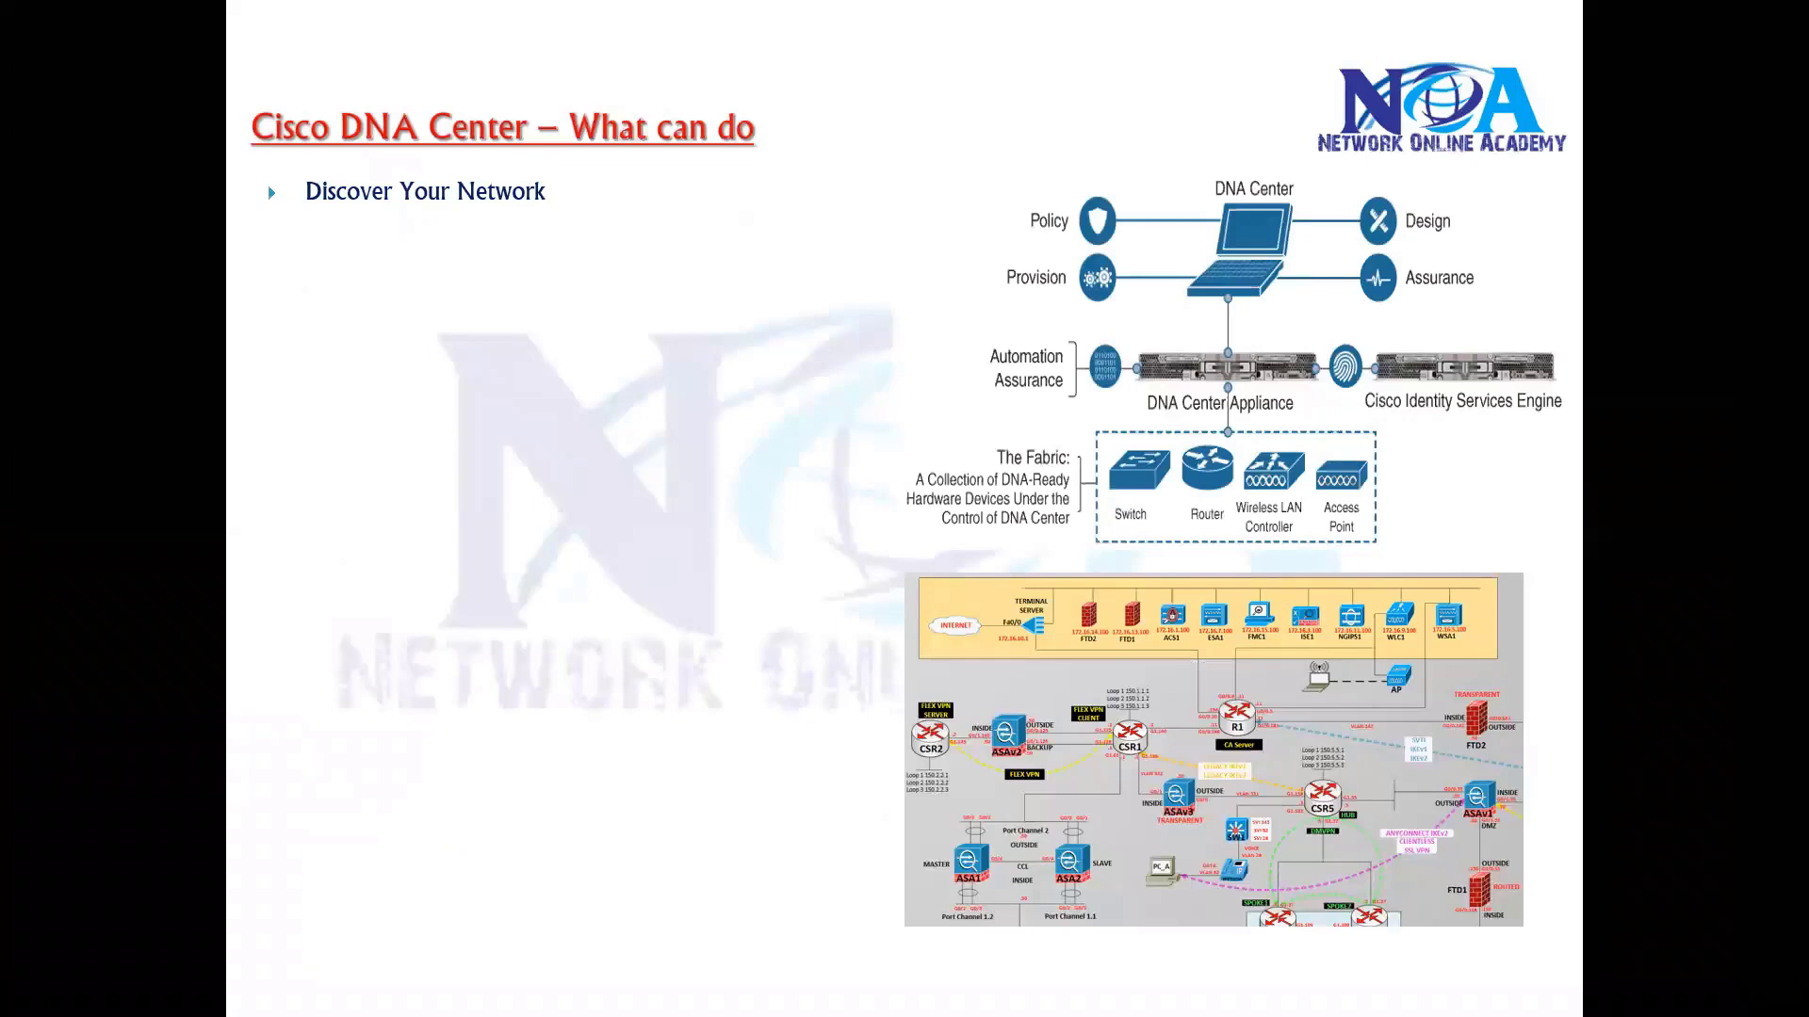
click(846, 544)
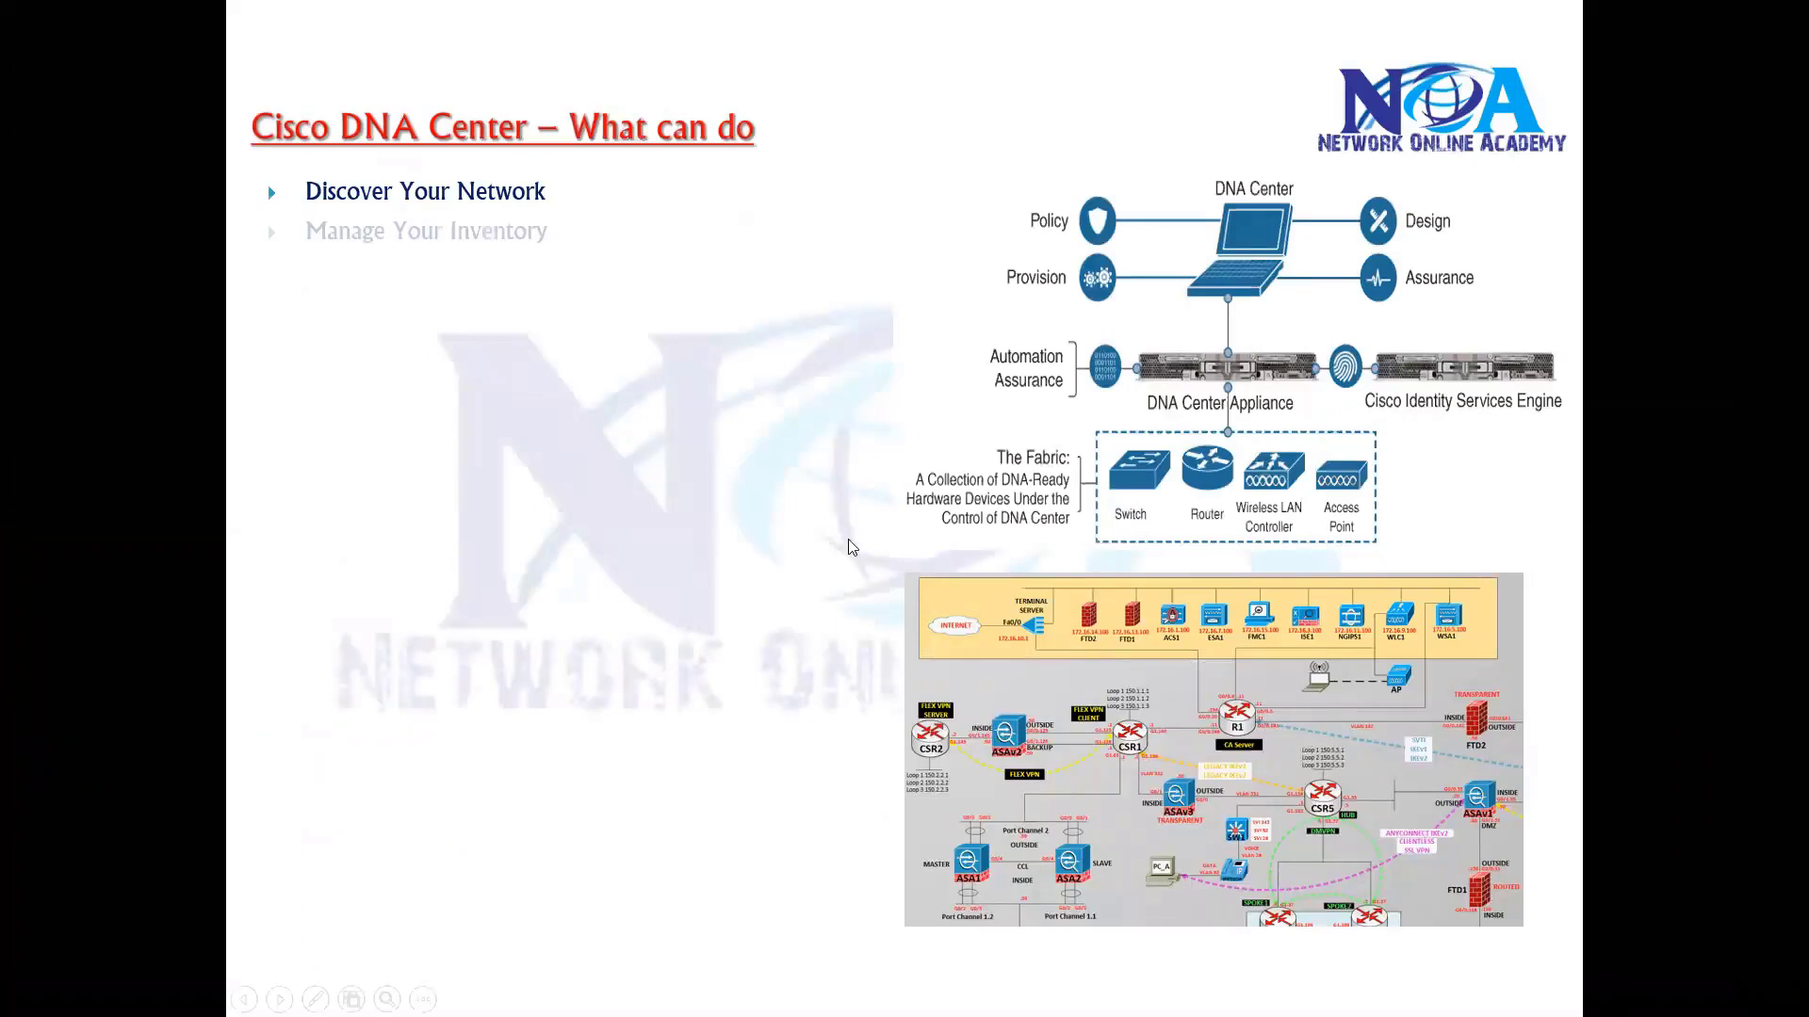
key(Left)
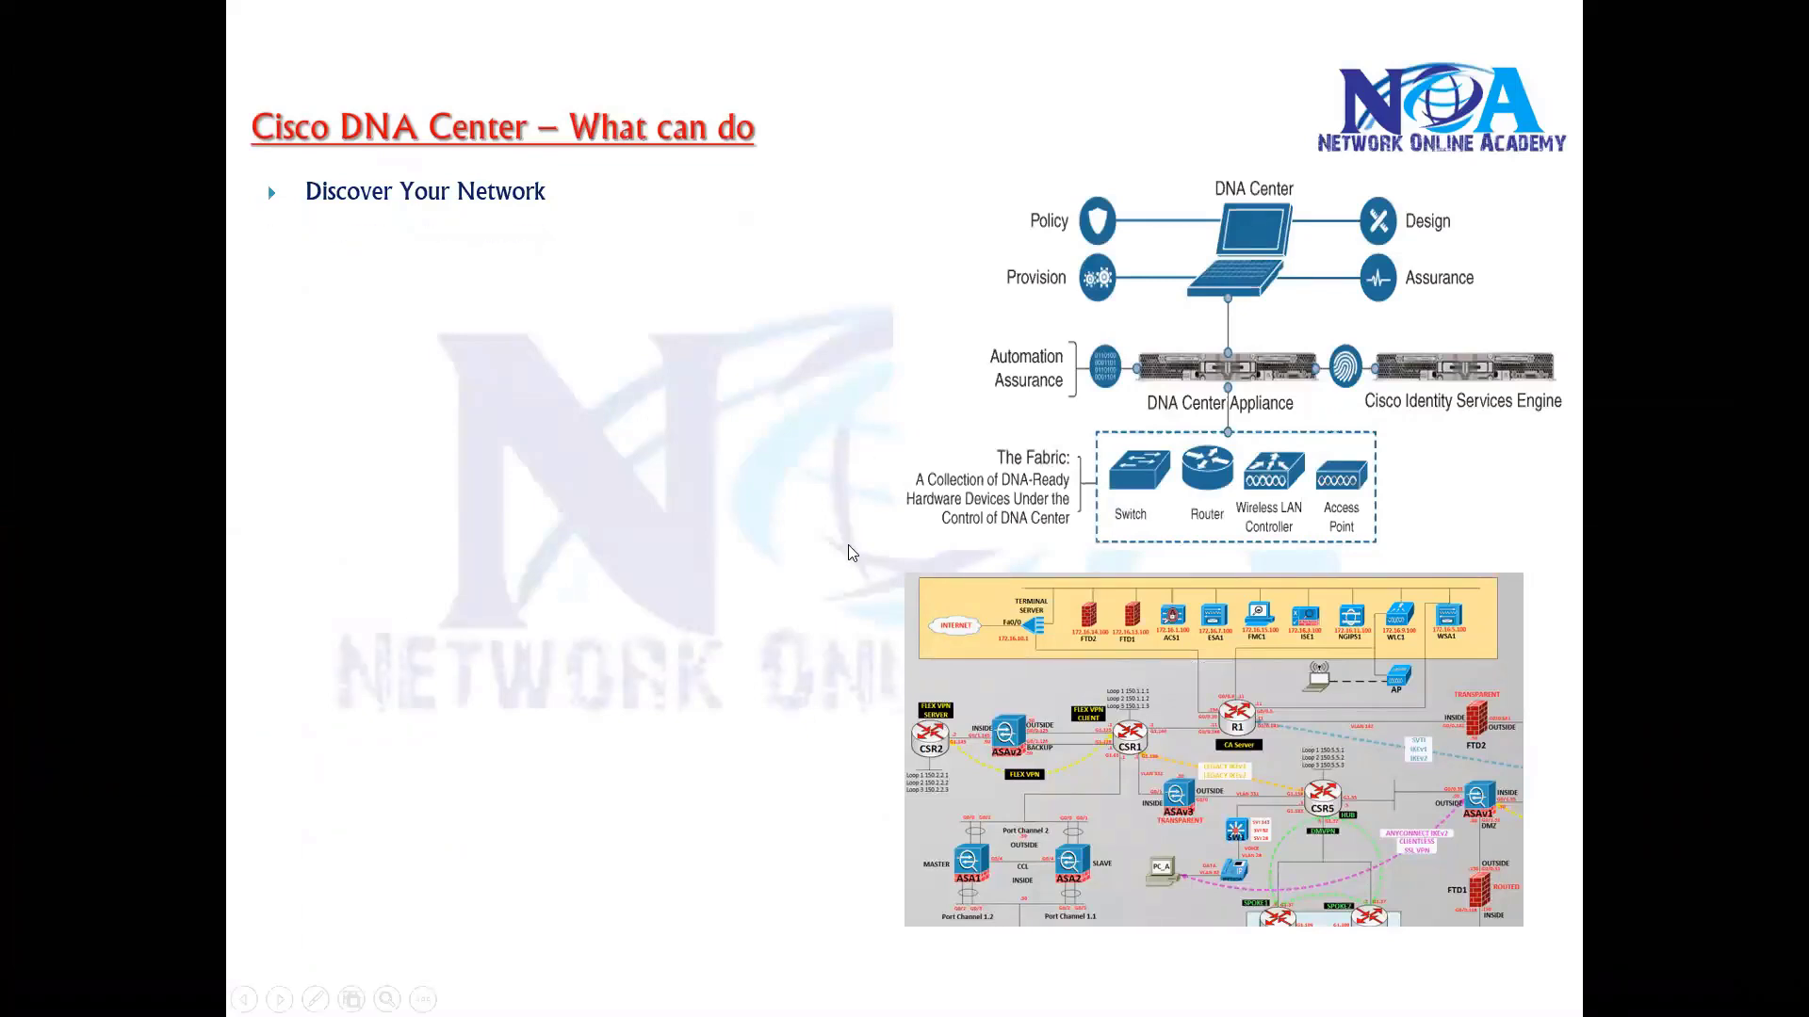
key(Right)
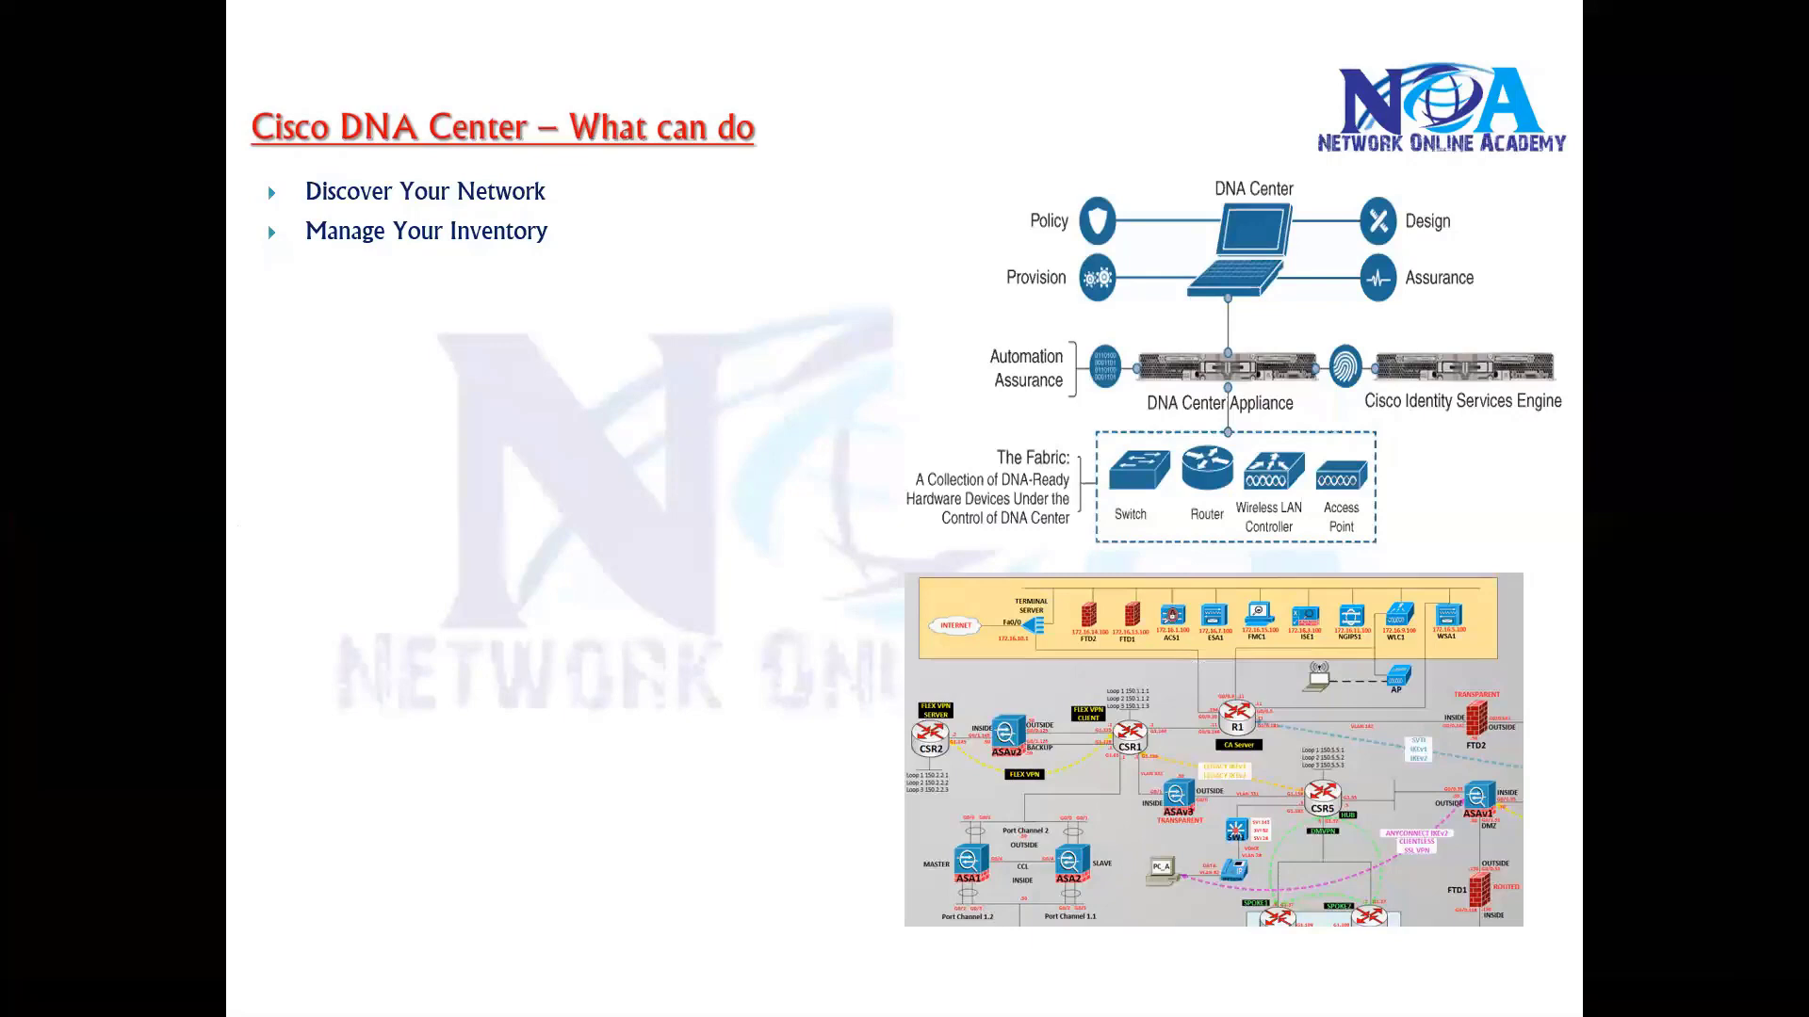
Step: Circle "Inventory" on the slide, link it to an underlined "Info" note with "MAC" written below, and clear the annotations
key(ctrl+p)
mouse_move(486, 260)
mouse_down()
mouse_move(427, 252)
mouse_move(679, 230)
mouse_move(782, 247)
mouse_move(779, 268)
mouse_up()
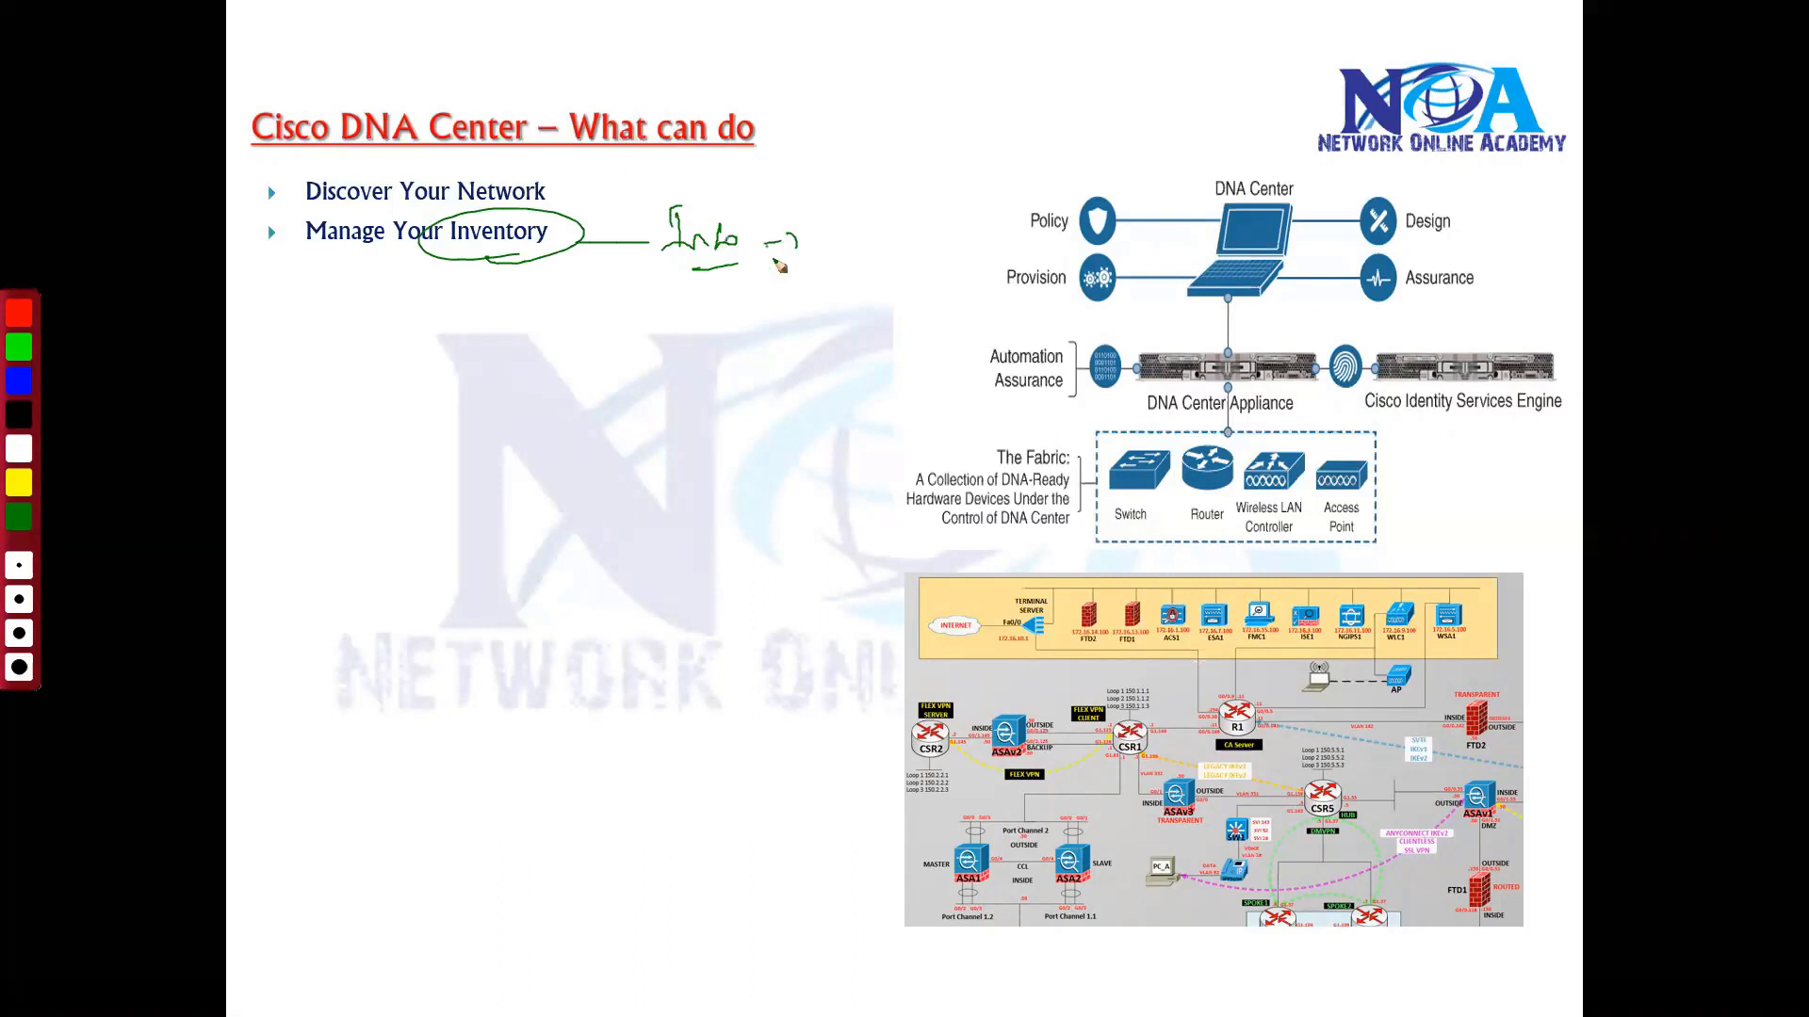
mouse_move(545, 292)
mouse_down()
mouse_move(556, 316)
mouse_move(599, 294)
mouse_move(595, 331)
mouse_move(648, 304)
mouse_move(707, 309)
mouse_move(721, 346)
mouse_up()
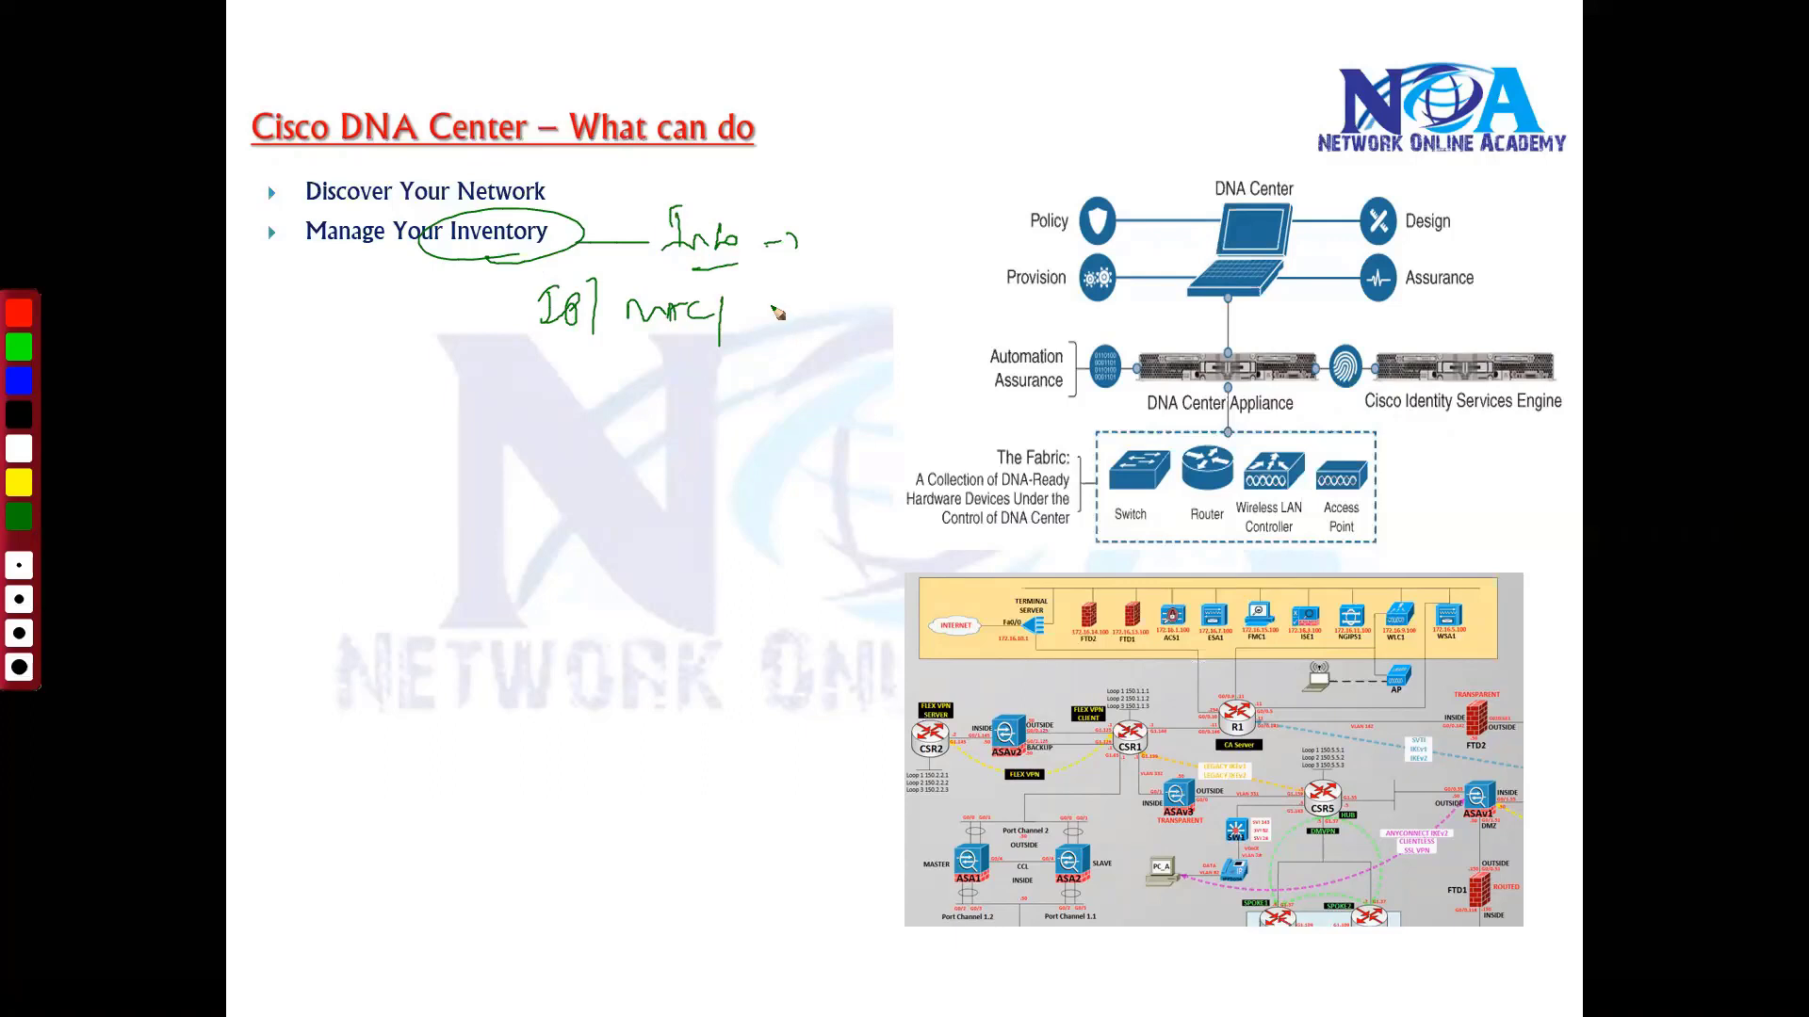
key(Escape)
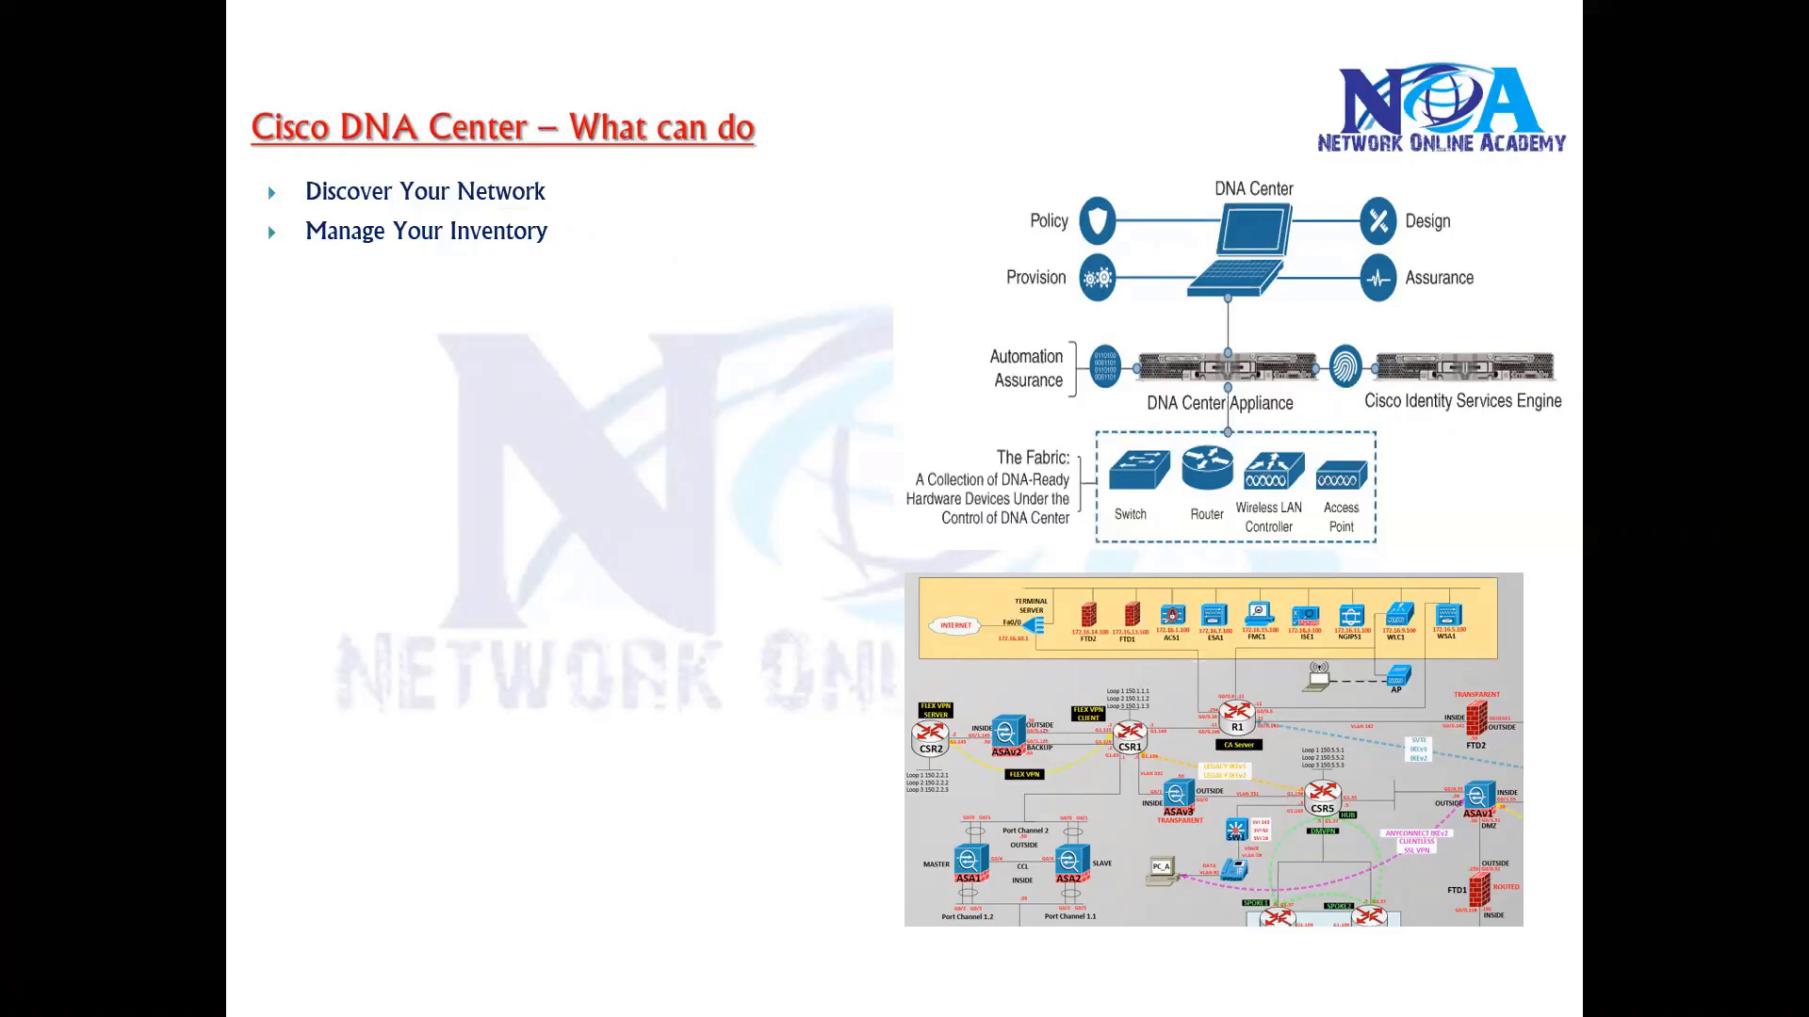
Step: Return to Cisco DNA Center in the browser, open its home page, and look through the Network Configuration and Tools sections
key(alt+Tab)
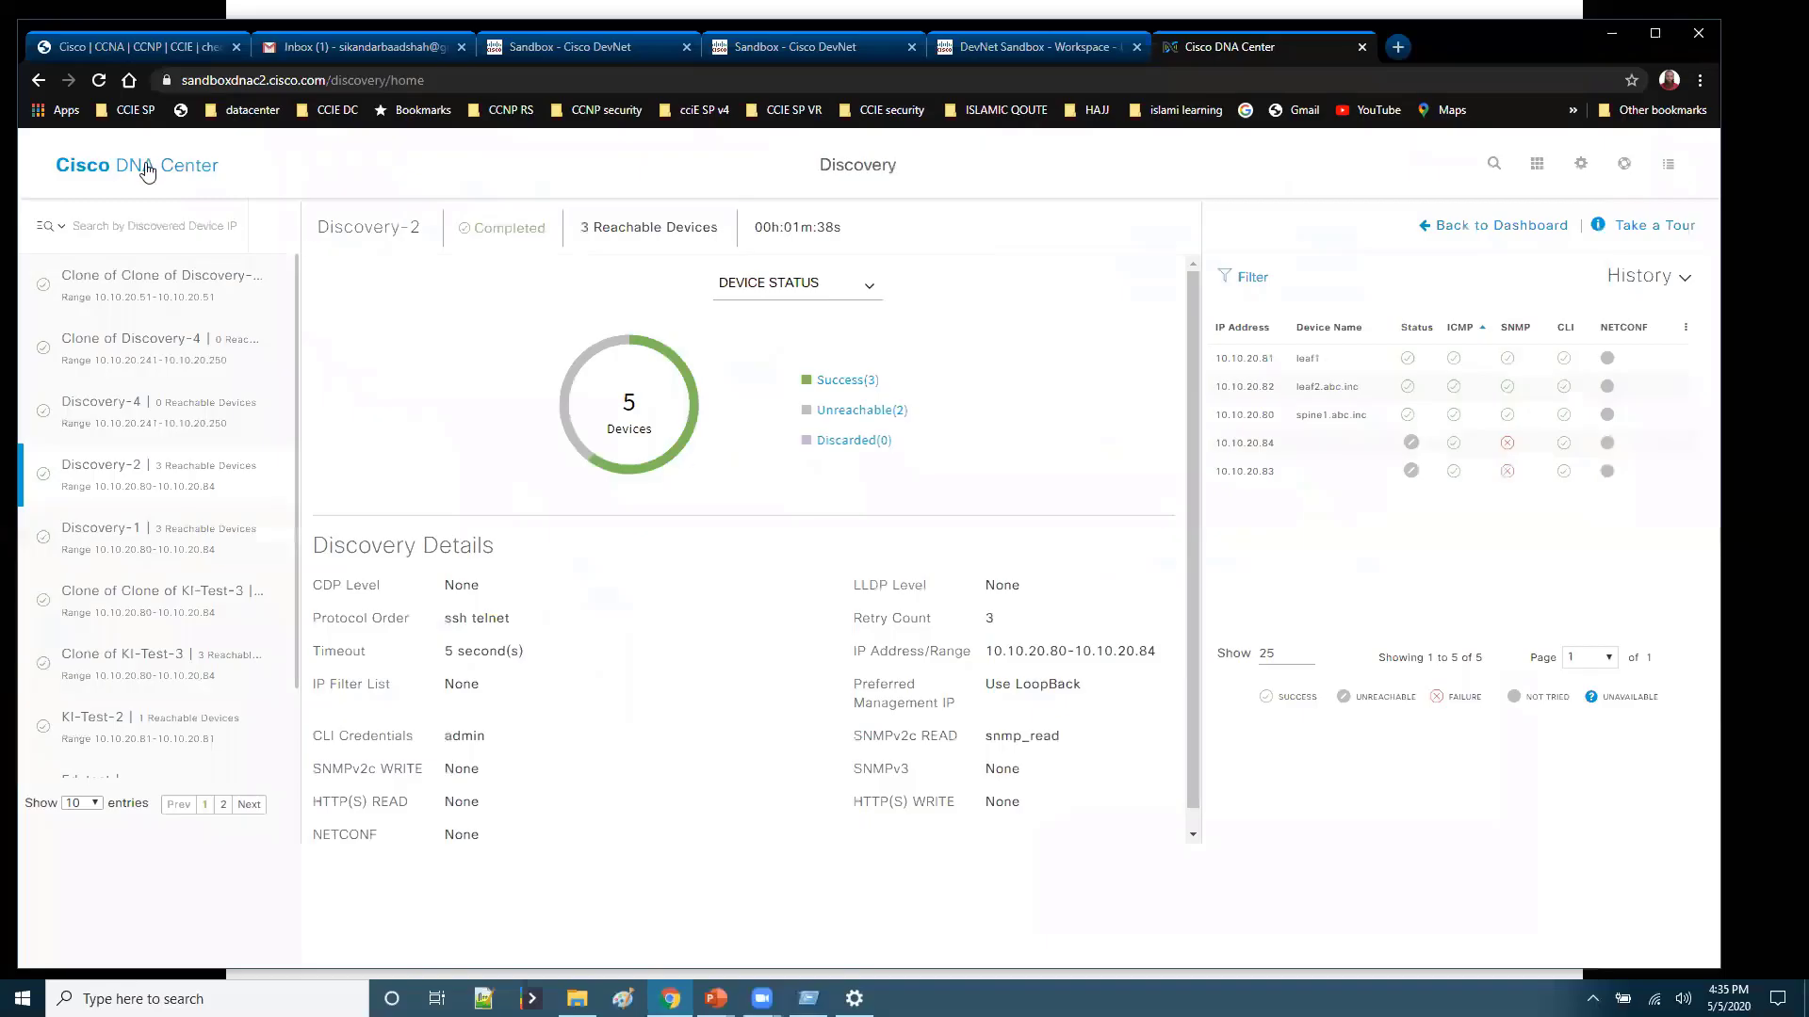
click(146, 167)
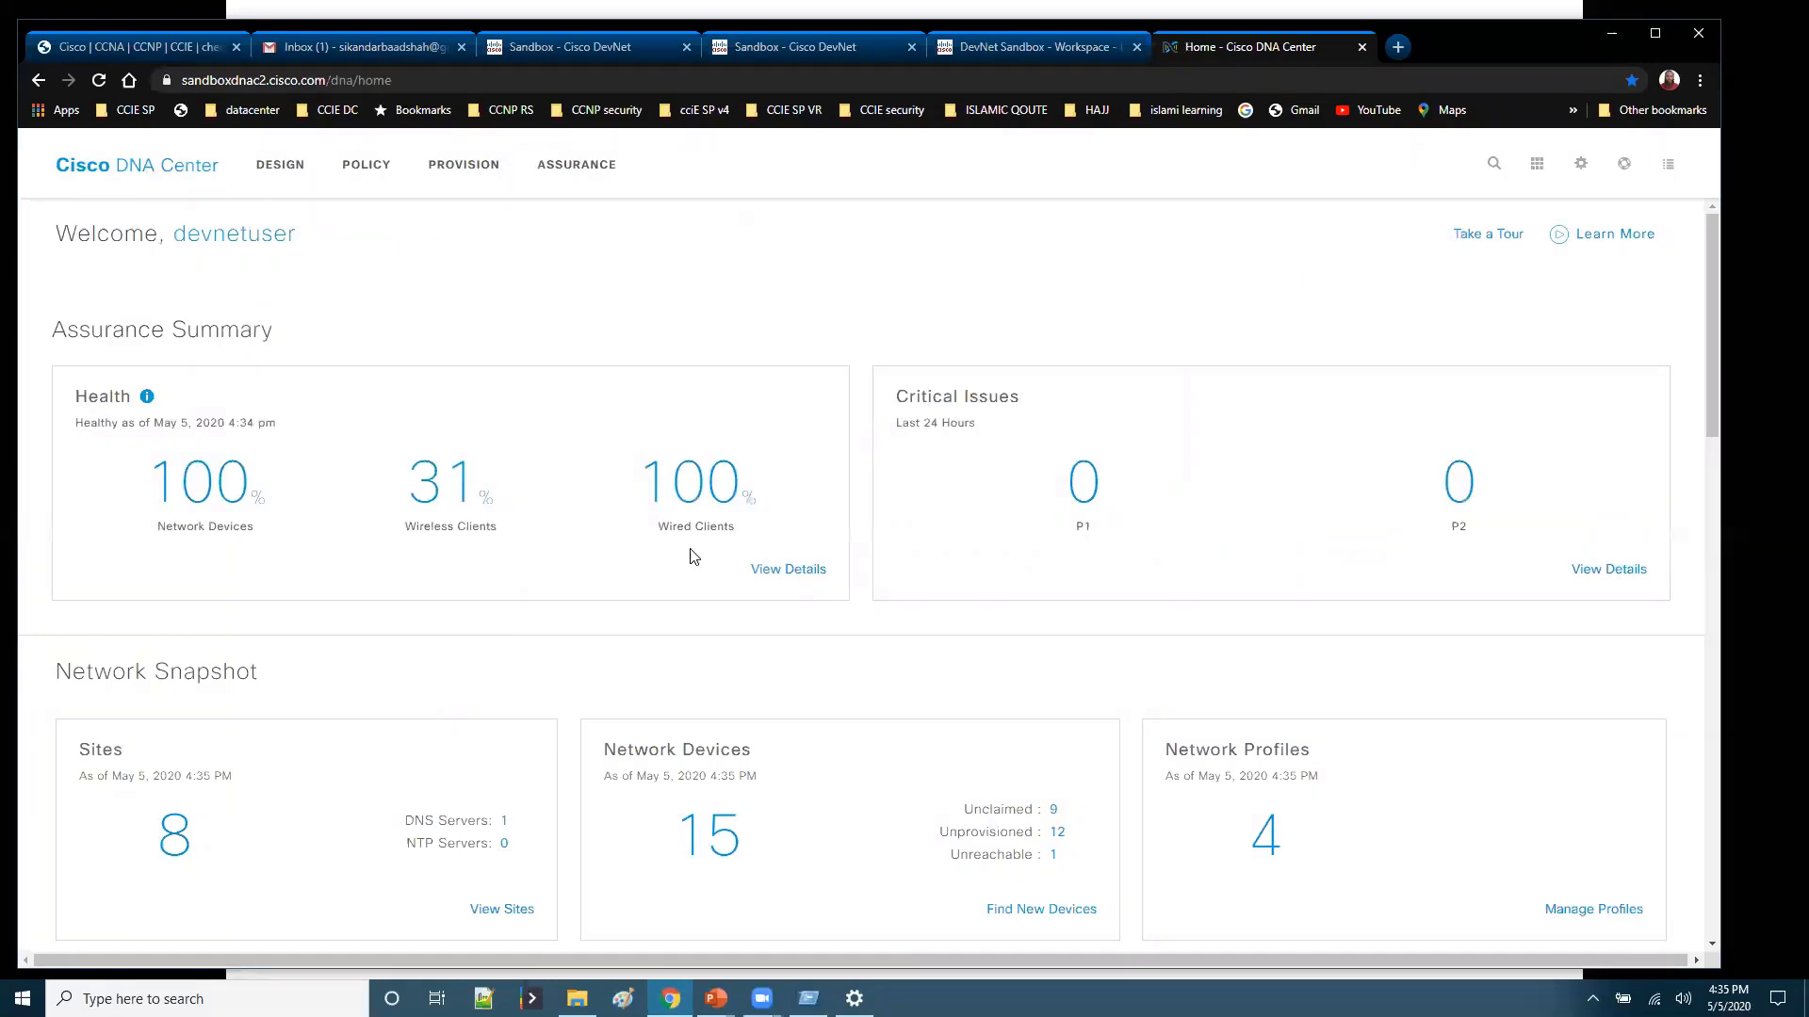
scroll(765, 499, down, 15)
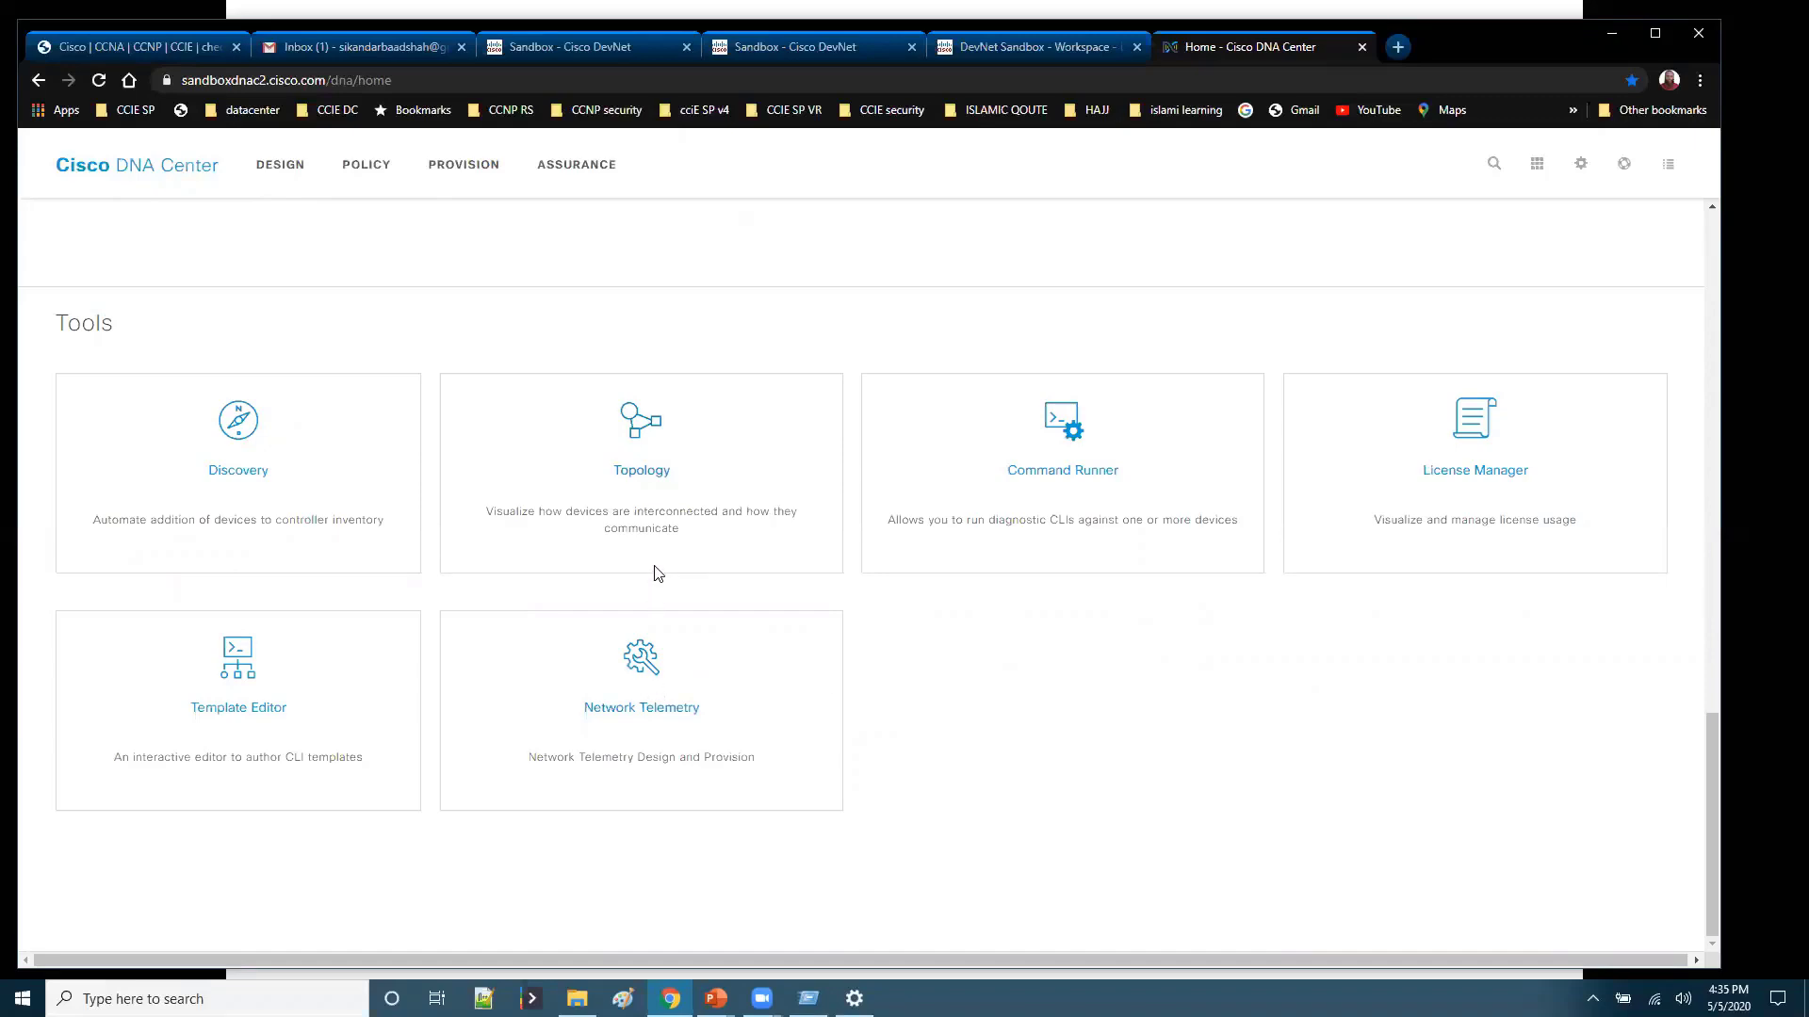
scroll(657, 601, up, 7)
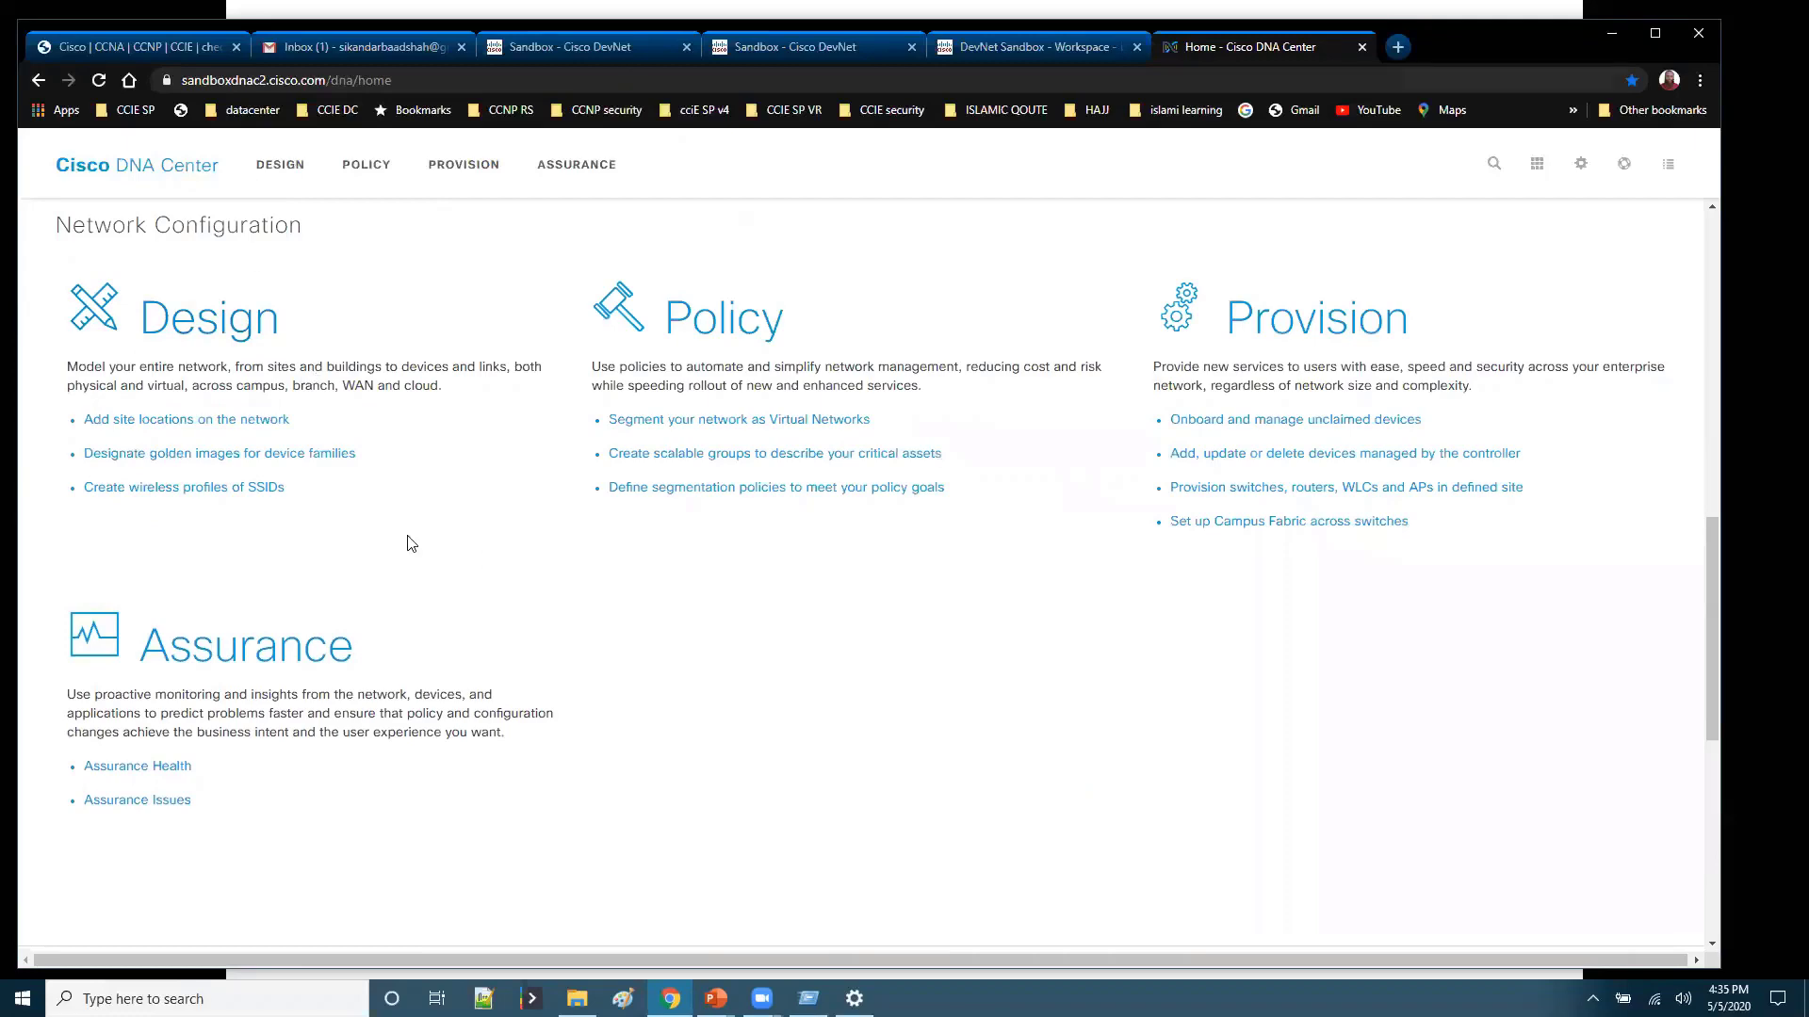
scroll(407, 543, down, 4)
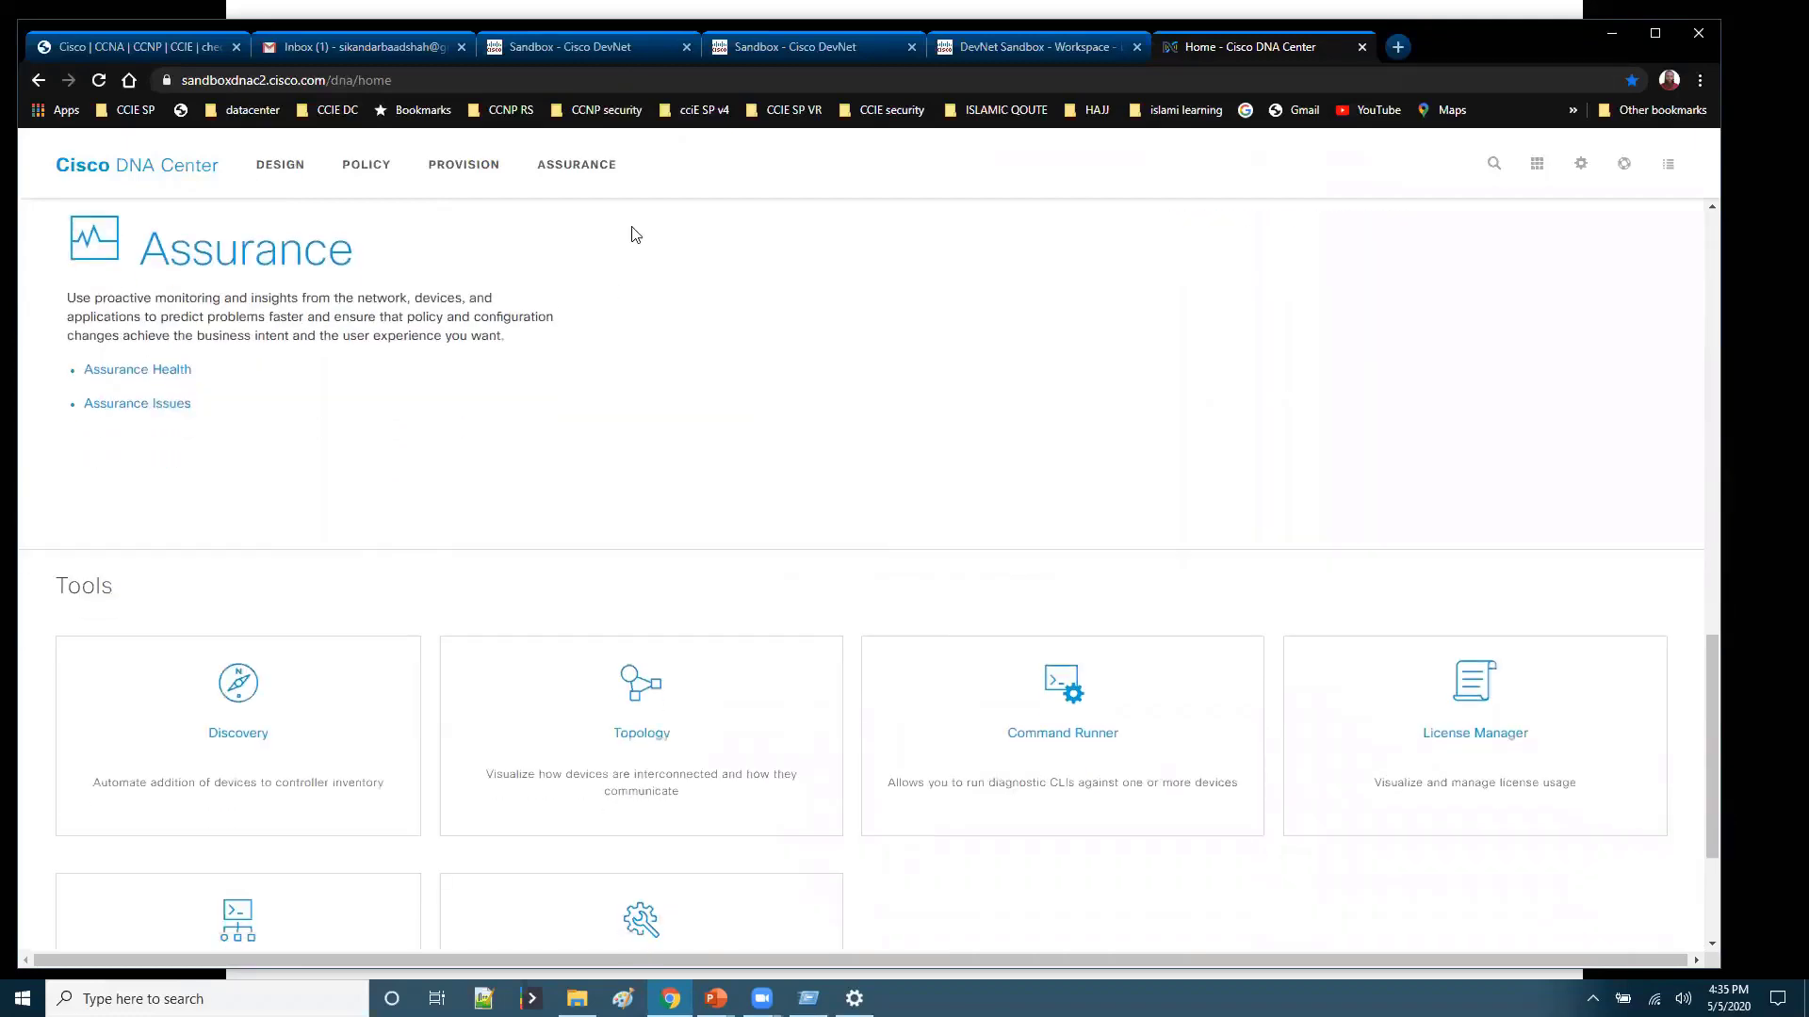
scroll(446, 641, down, 1)
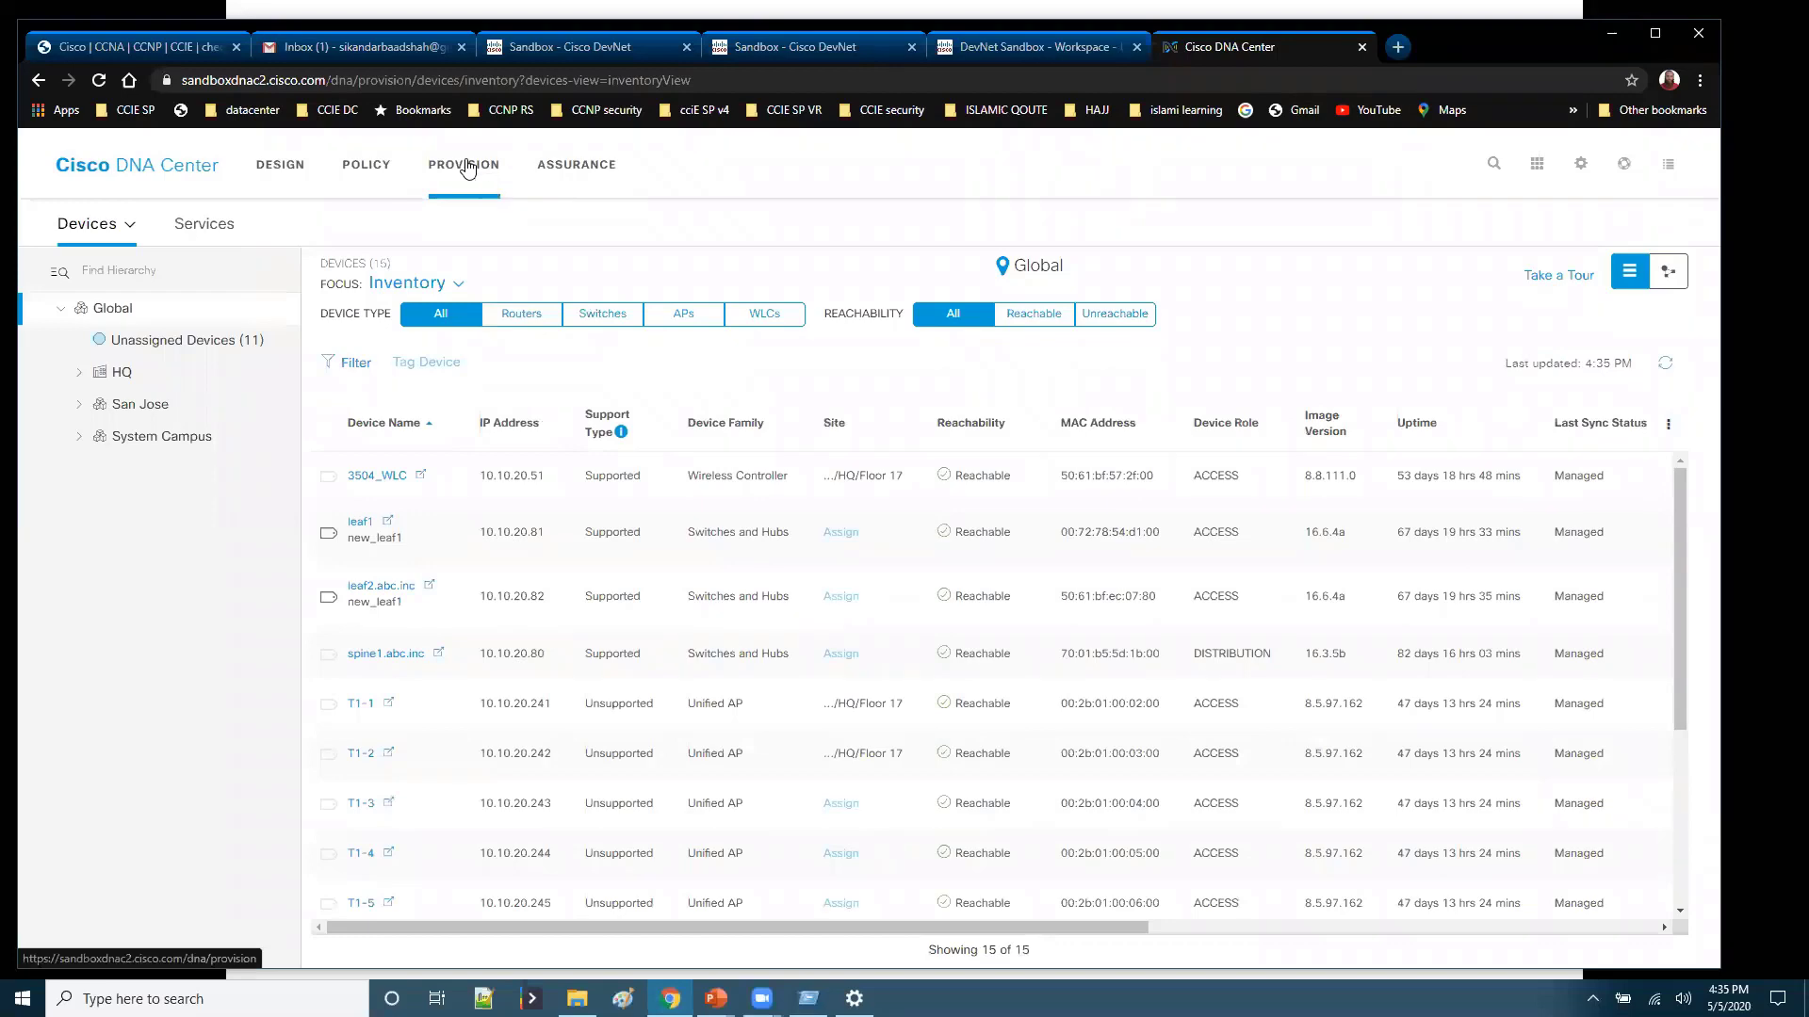
Step: Open the Inventory of devices under Provision and look through the complete Global device list
click(468, 167)
click(111, 228)
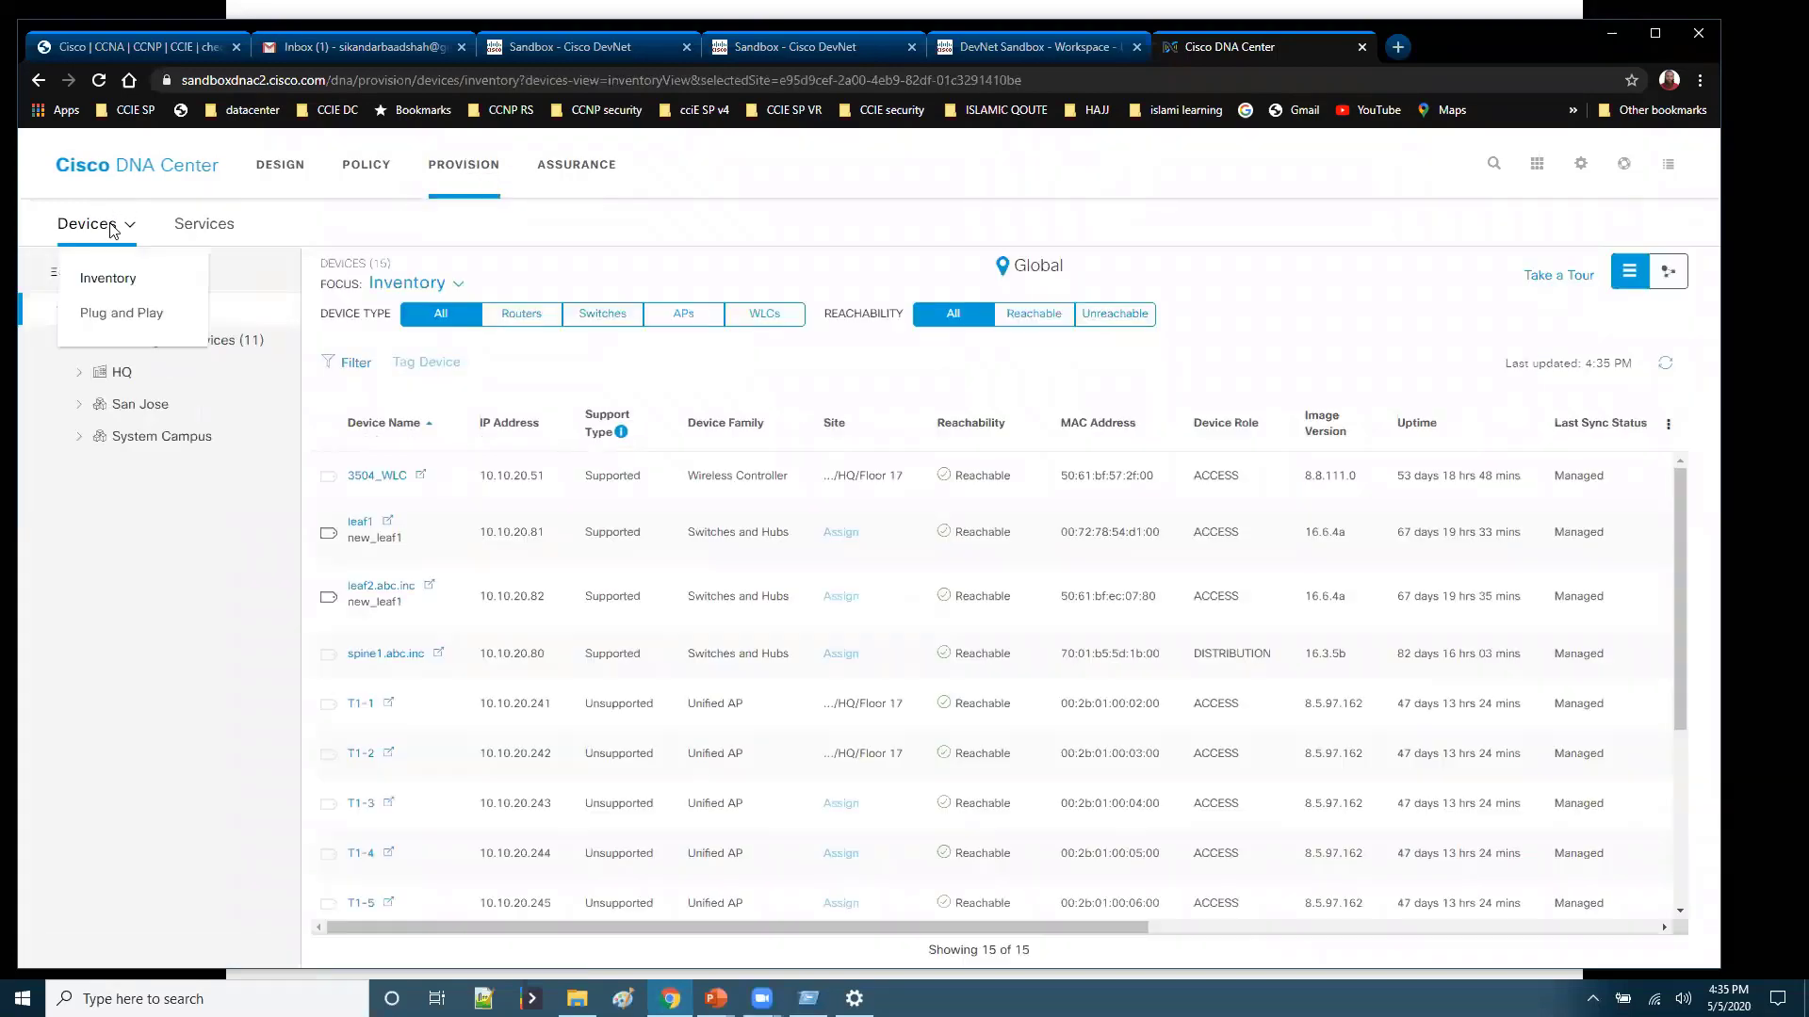
click(115, 286)
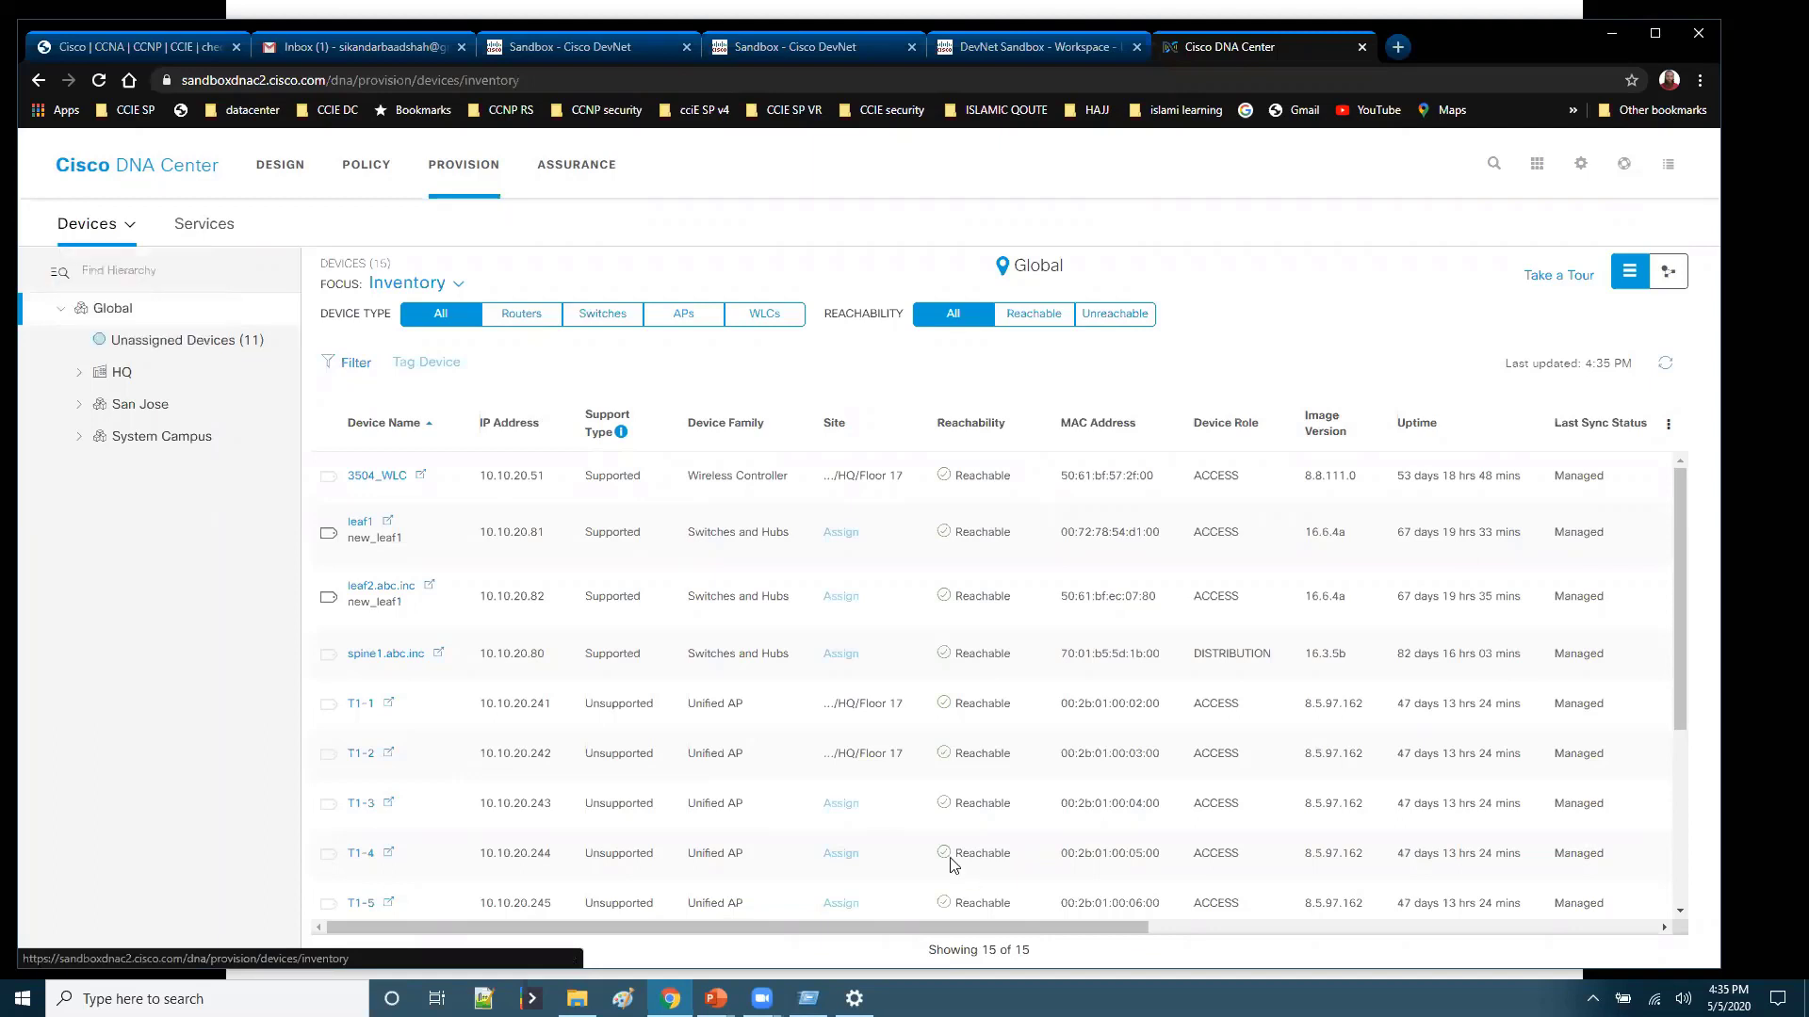
scroll(763, 677, down, 3)
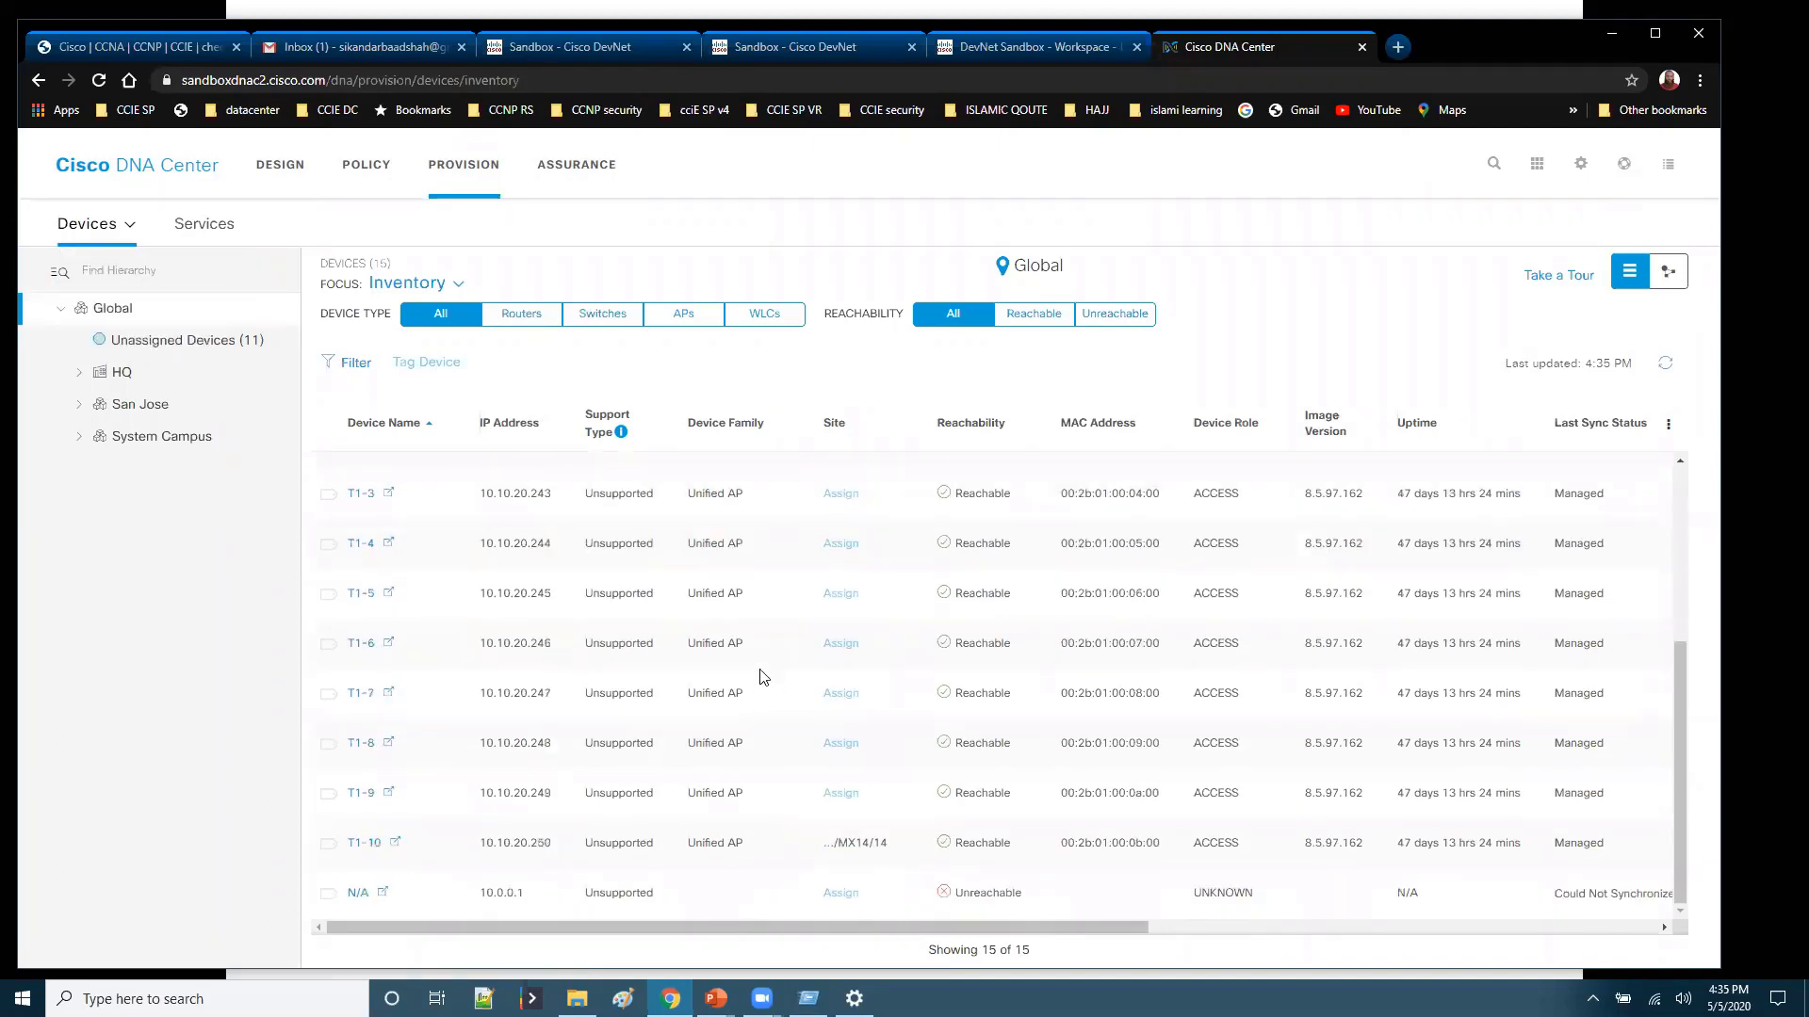
scroll(763, 676, up, 4)
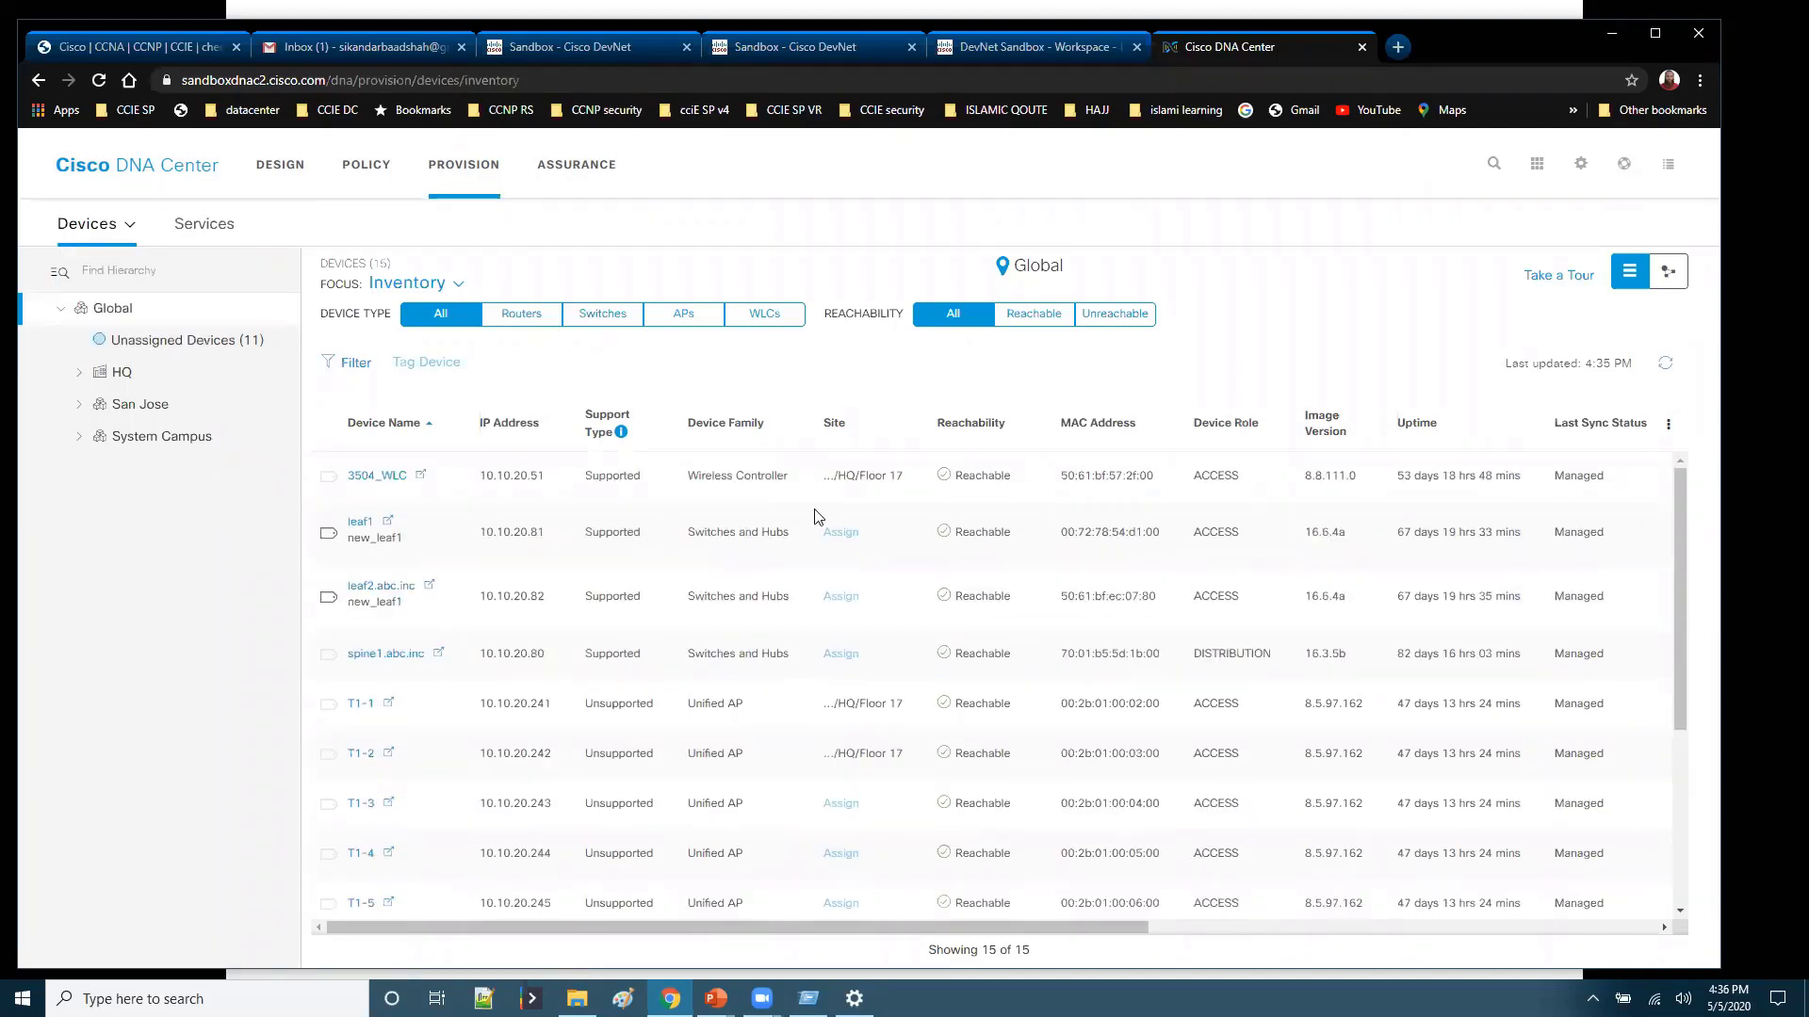
Step: Circle the Device Family column heading, mark the columns from Site to MAC Address, and clear the annotations
mouse_move(730, 457)
mouse_down()
mouse_move(773, 435)
mouse_move(758, 457)
mouse_up()
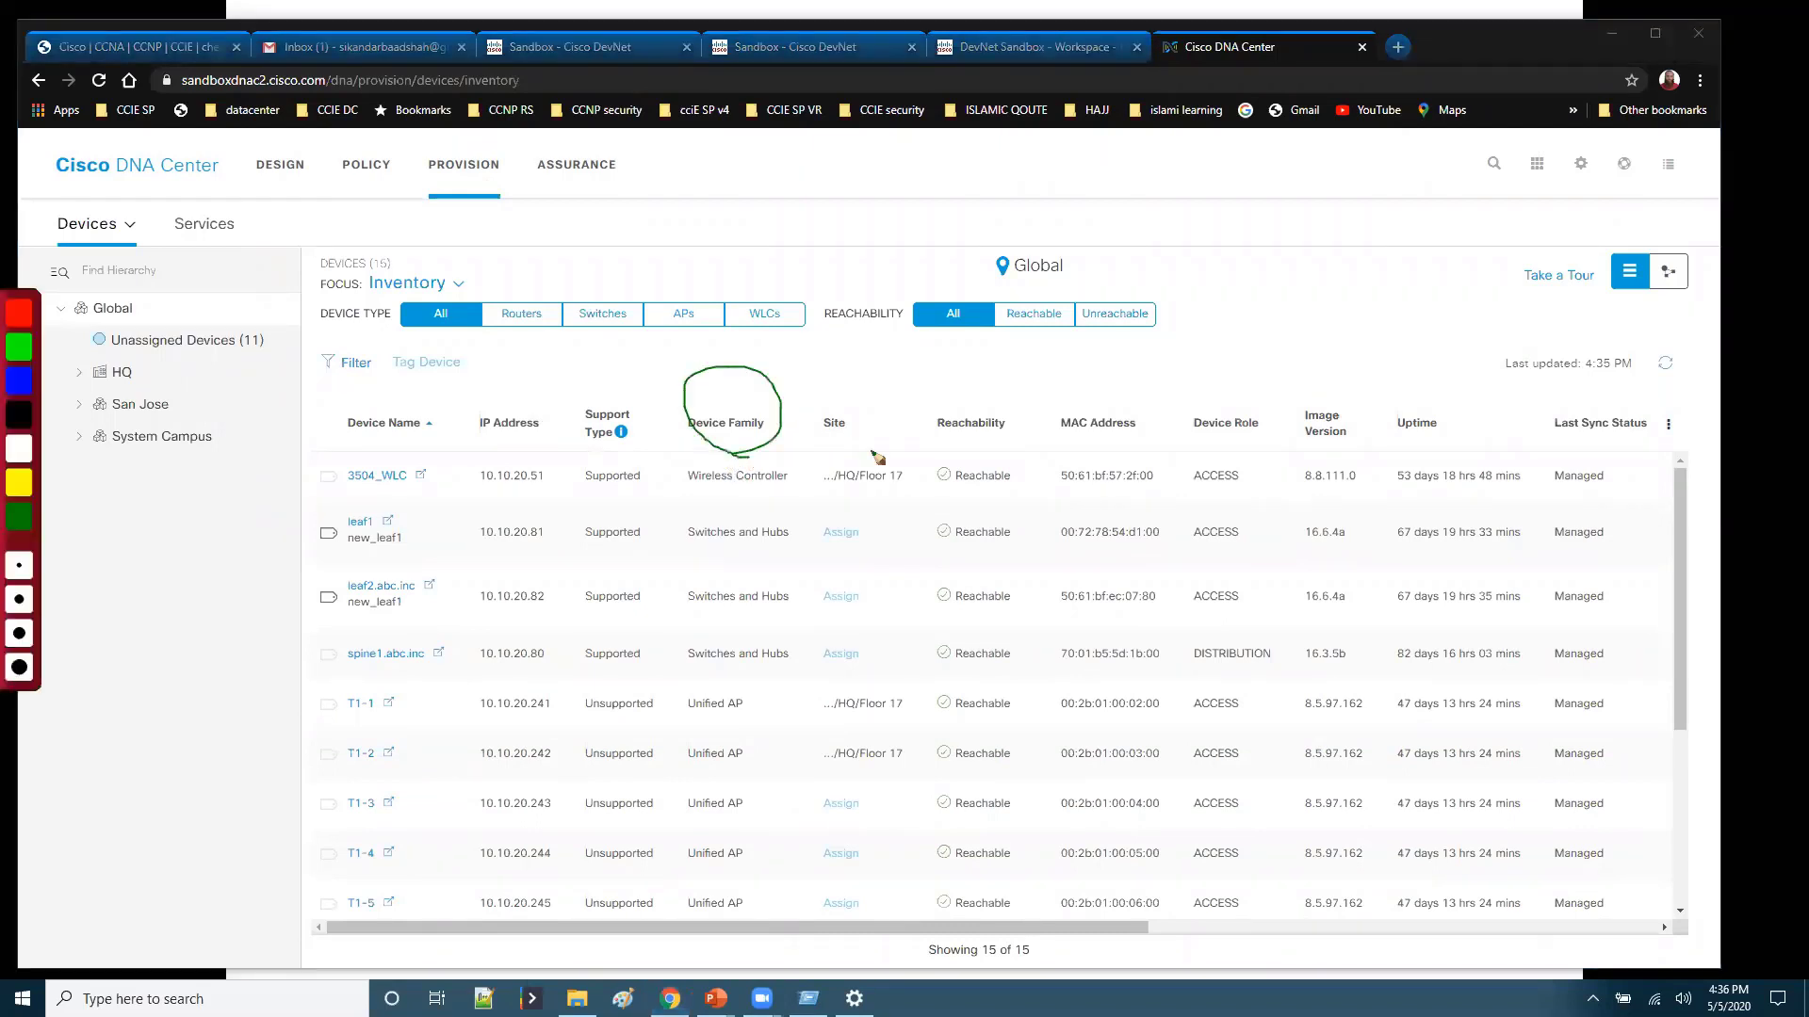
mouse_move(855, 360)
mouse_down()
mouse_move(861, 469)
mouse_move(1143, 436)
mouse_up()
key(Escape)
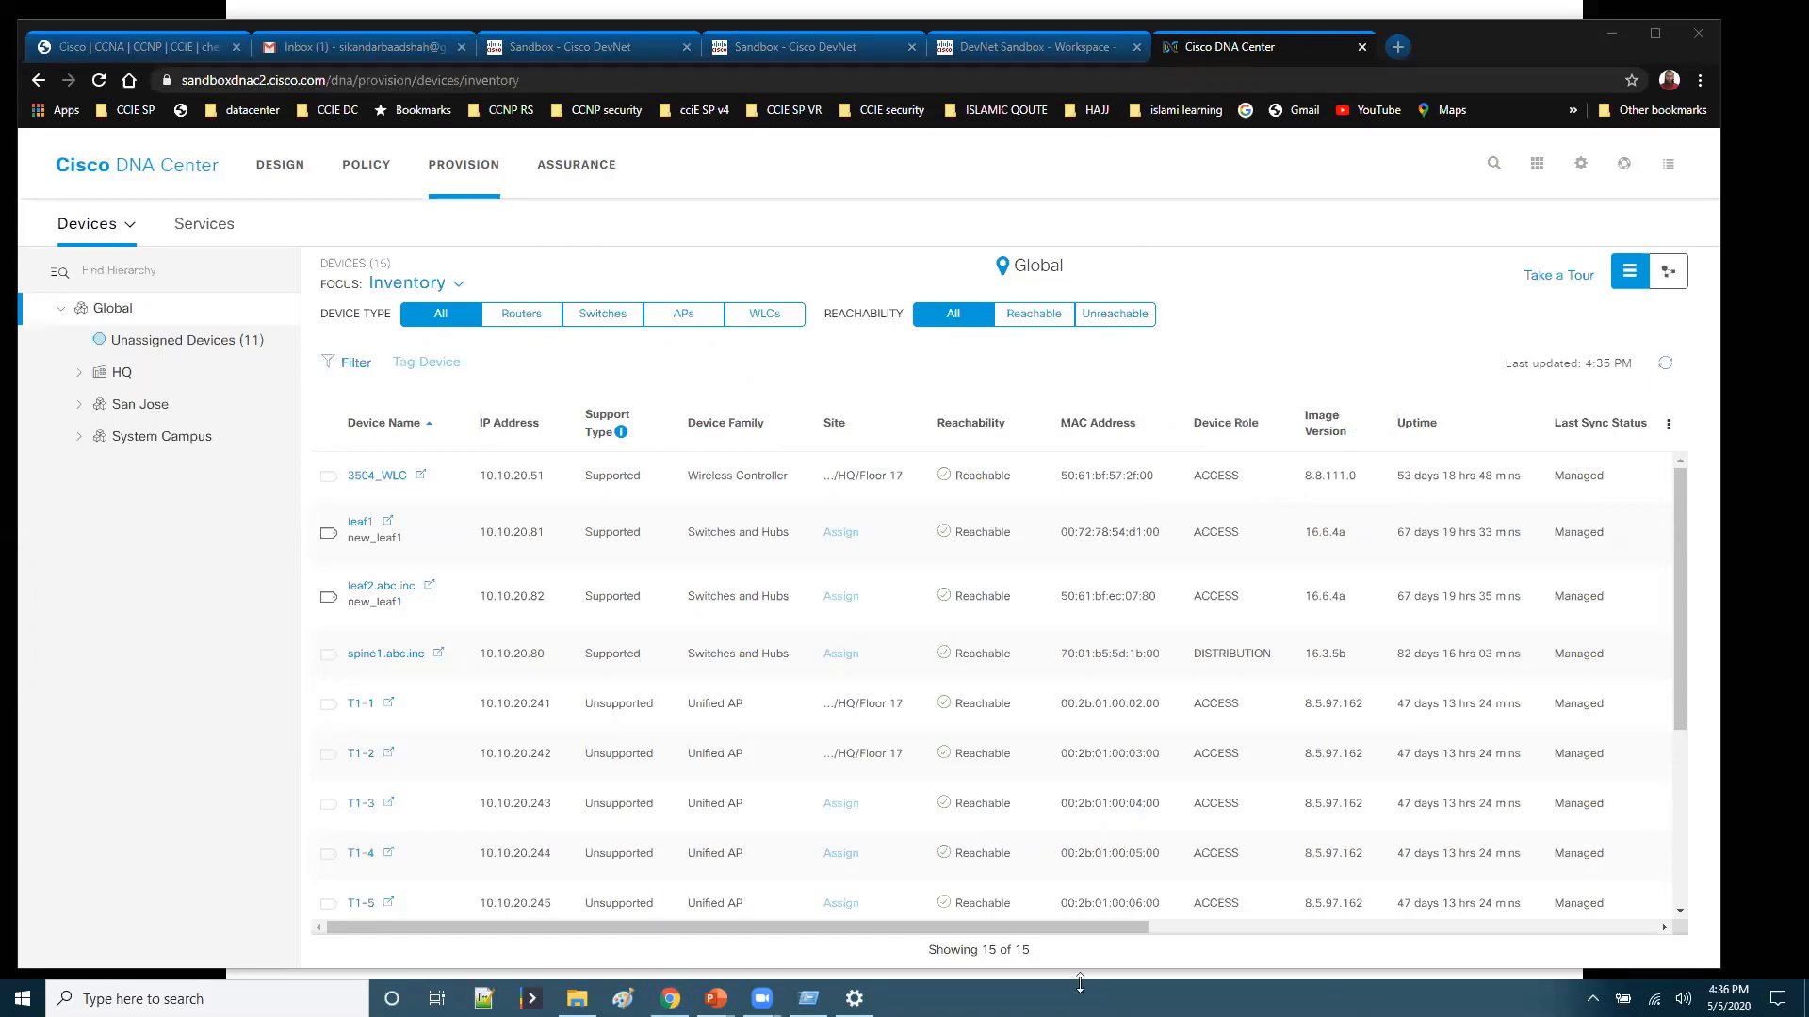
Step: Examine the remaining inventory columns, from Device Role through Serial Number to Platform, for all devices
drag(1131, 936, 1641, 940)
scroll(1340, 687, down, 3)
scroll(1448, 680, up, 3)
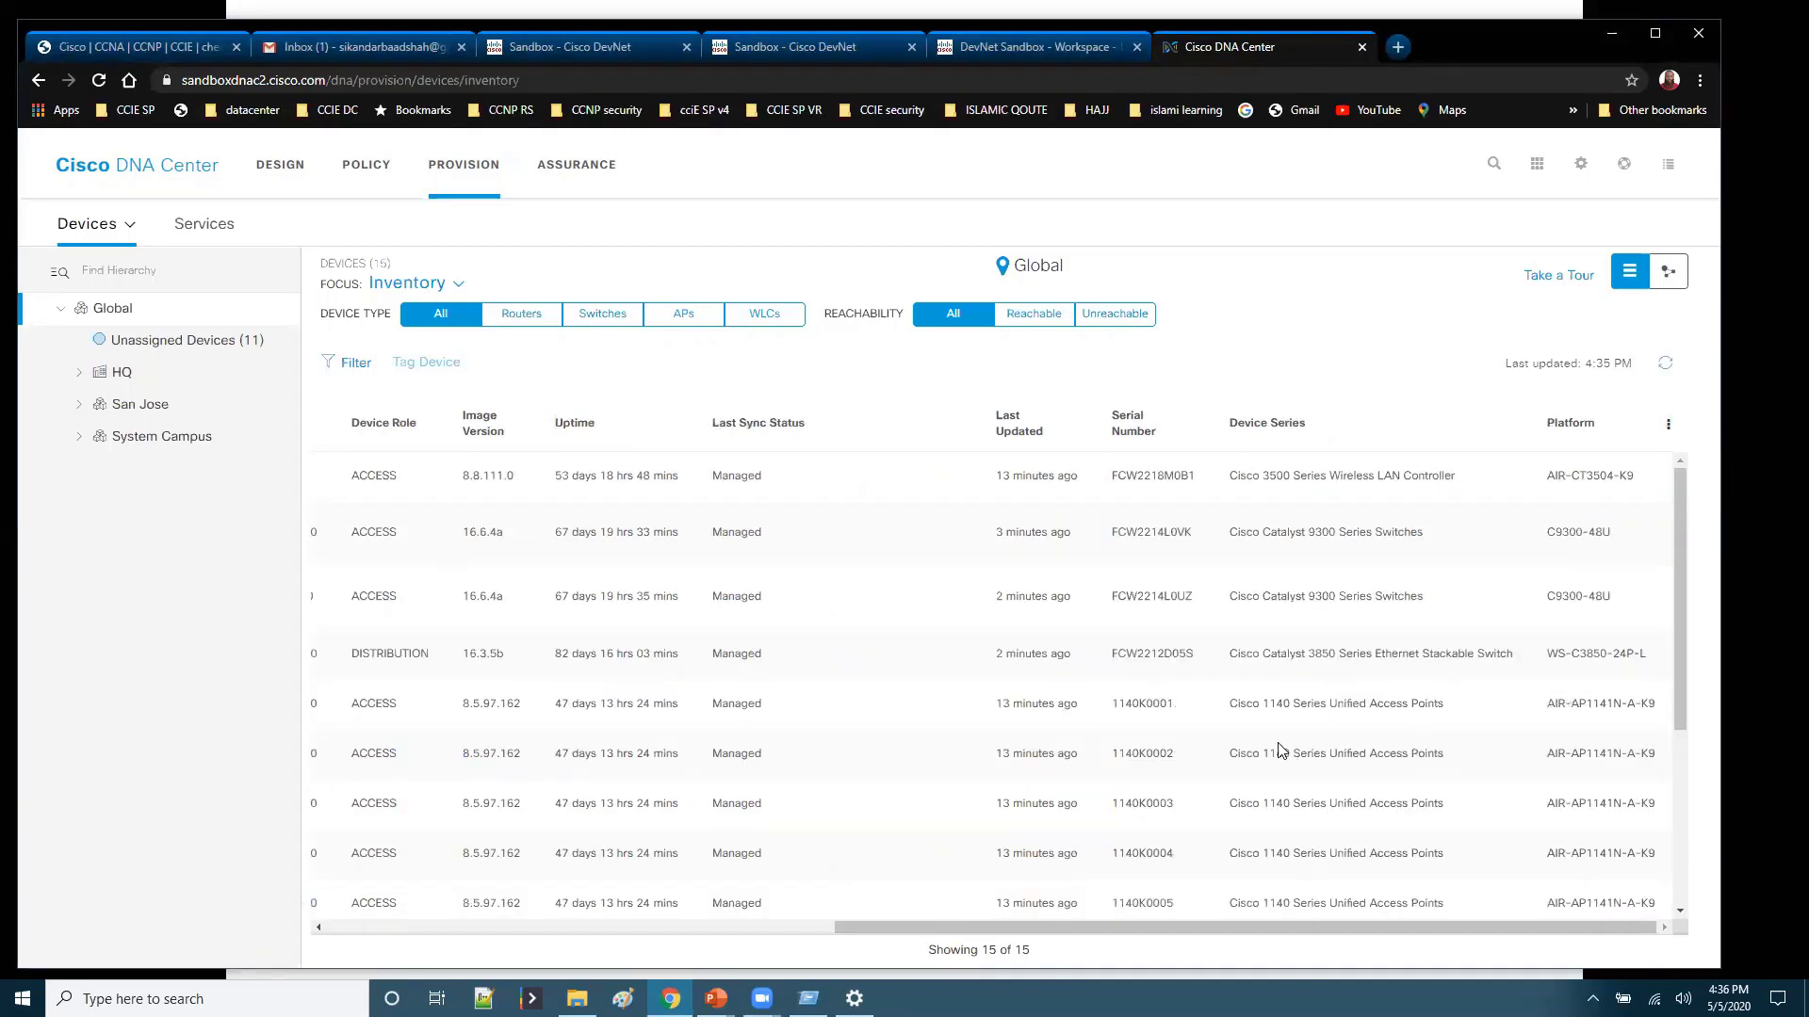
scroll(1282, 751, down, 3)
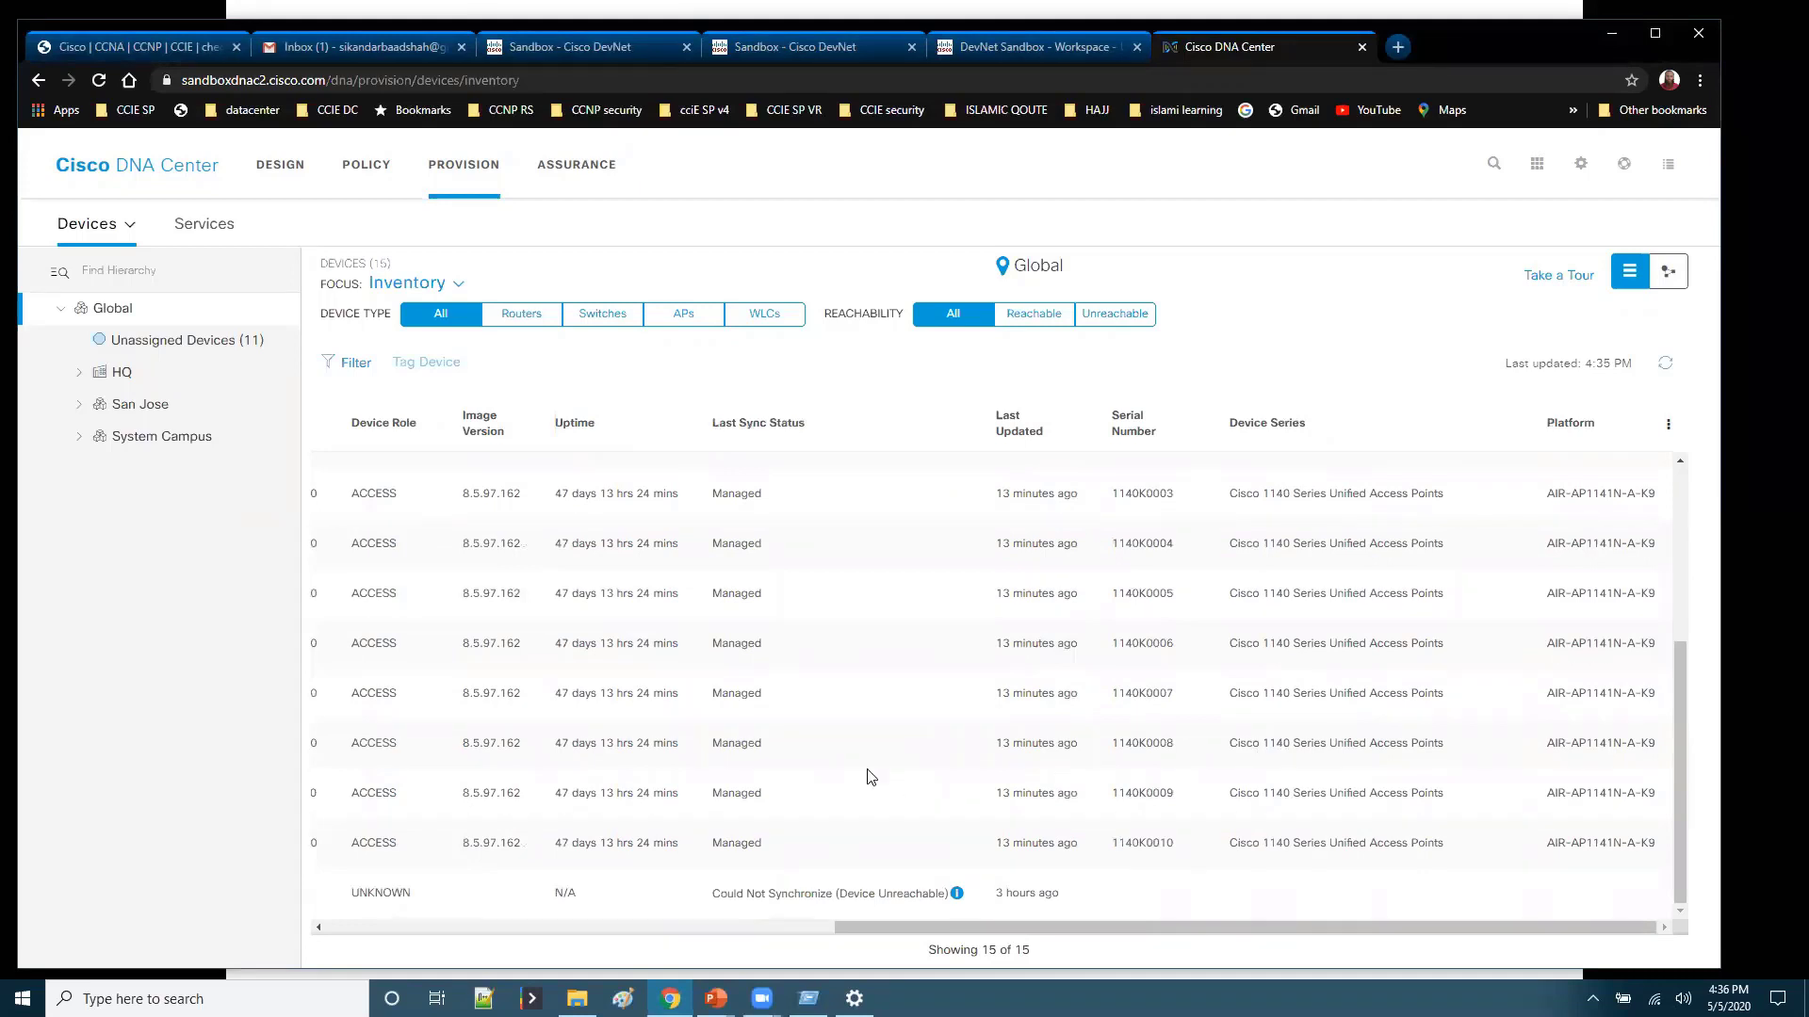
Step: Circle the Inventory focus in green, point arrows to a circled blue "25 MIN" note, and draw arrows leading on from it
key(ctrl+shift+1)
mouse_move(471, 259)
mouse_down()
mouse_move(488, 276)
mouse_move(594, 255)
mouse_move(610, 229)
mouse_move(670, 240)
mouse_up()
key(b)
mouse_move(706, 239)
mouse_down()
mouse_move(716, 217)
mouse_move(844, 236)
mouse_move(829, 247)
mouse_up()
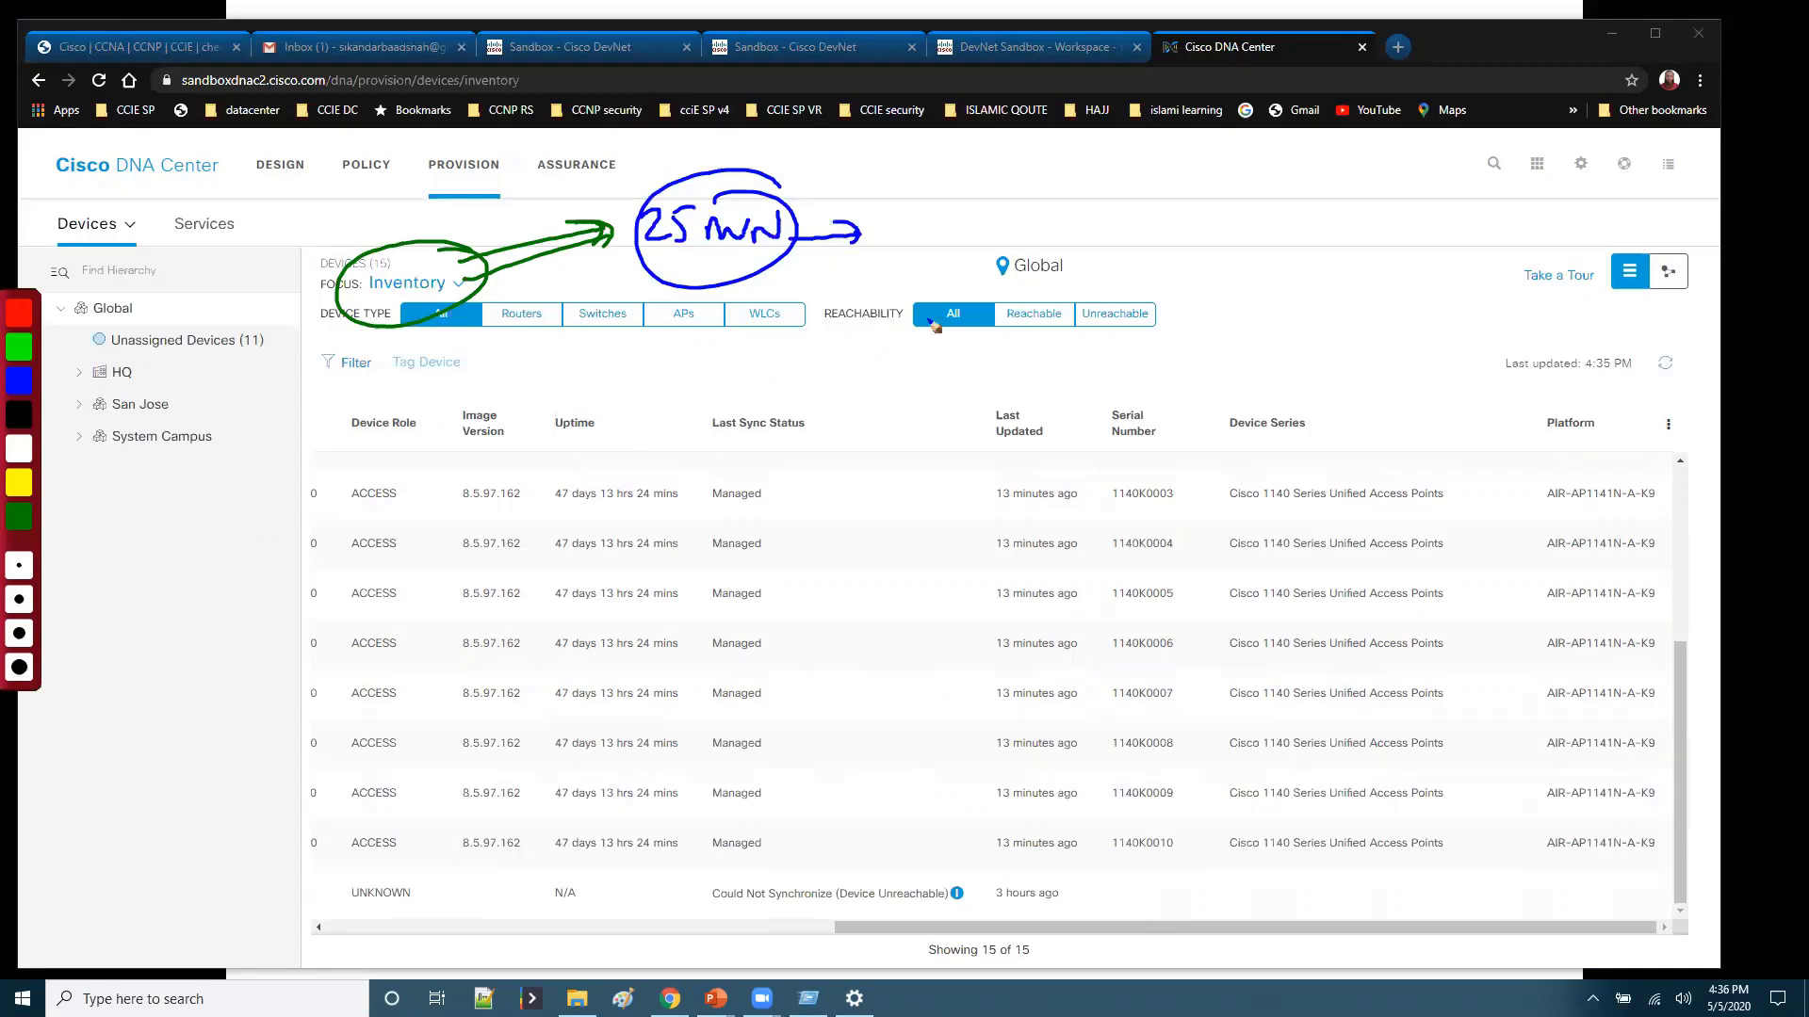
mouse_move(820, 237)
mouse_down()
mouse_move(859, 382)
mouse_move(885, 375)
mouse_up()
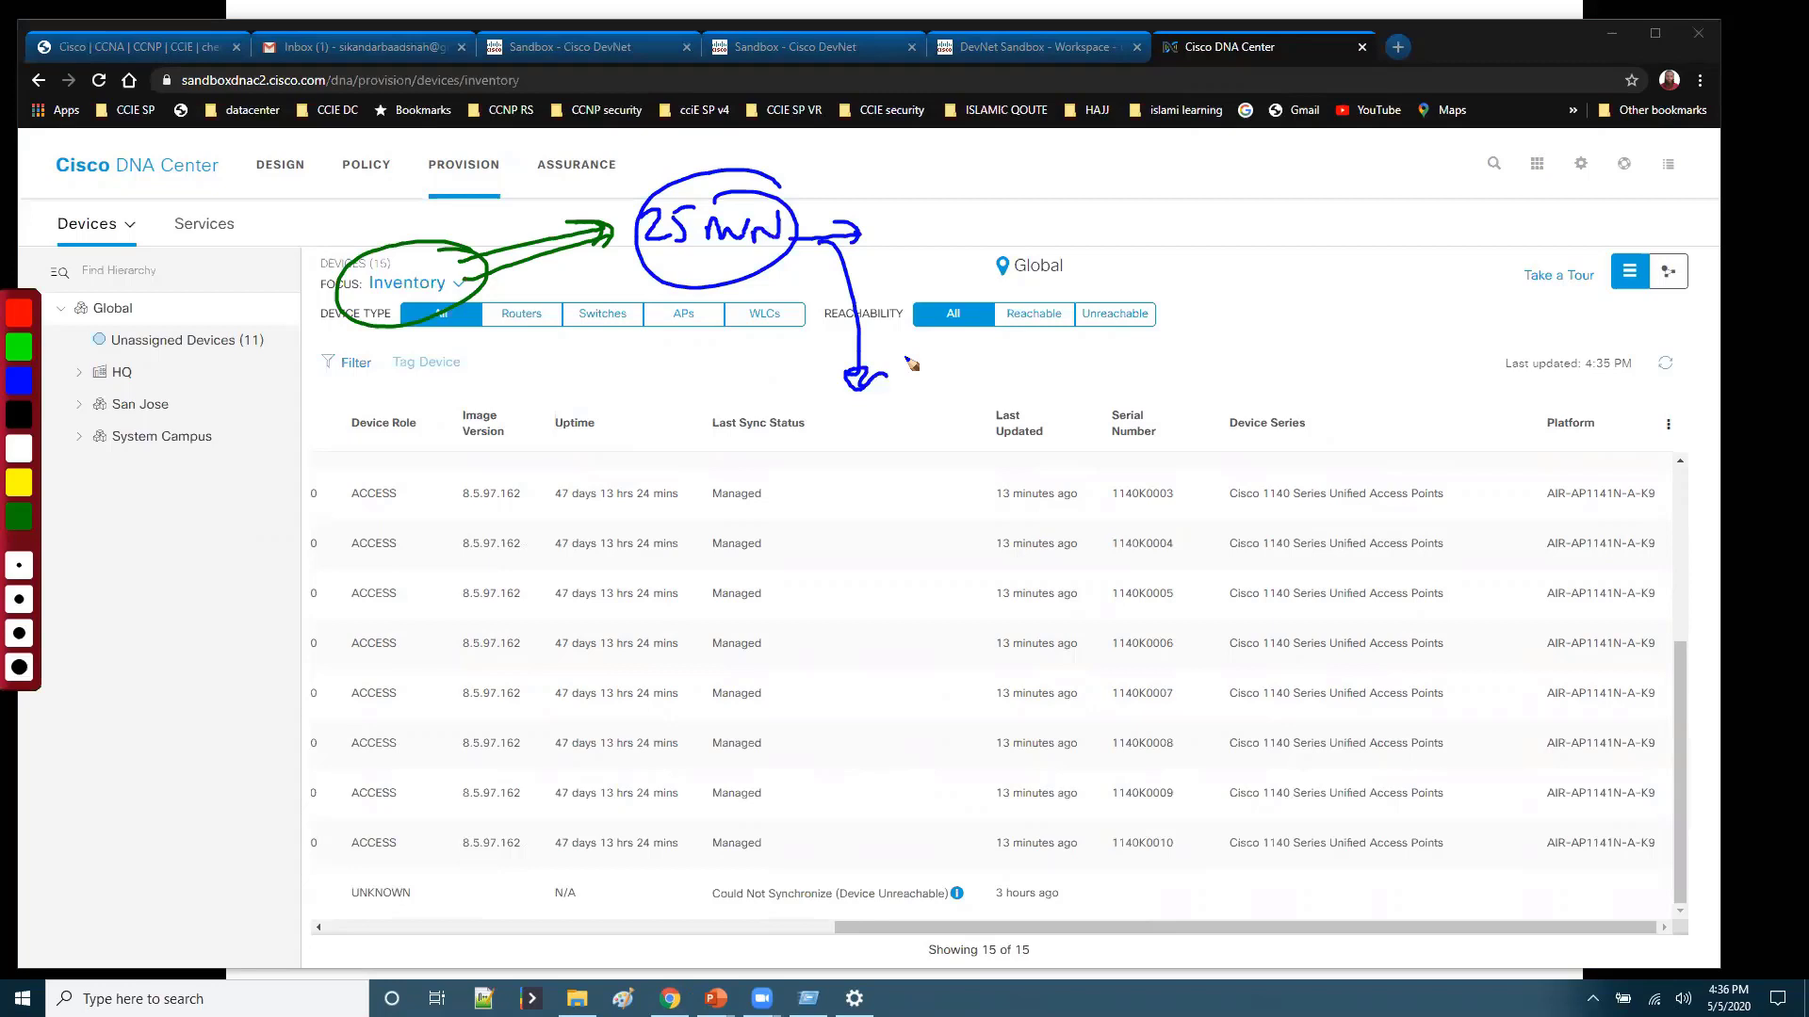
Step: Clear the annotations and show only the HQ site's devices in the inventory
key(Escape)
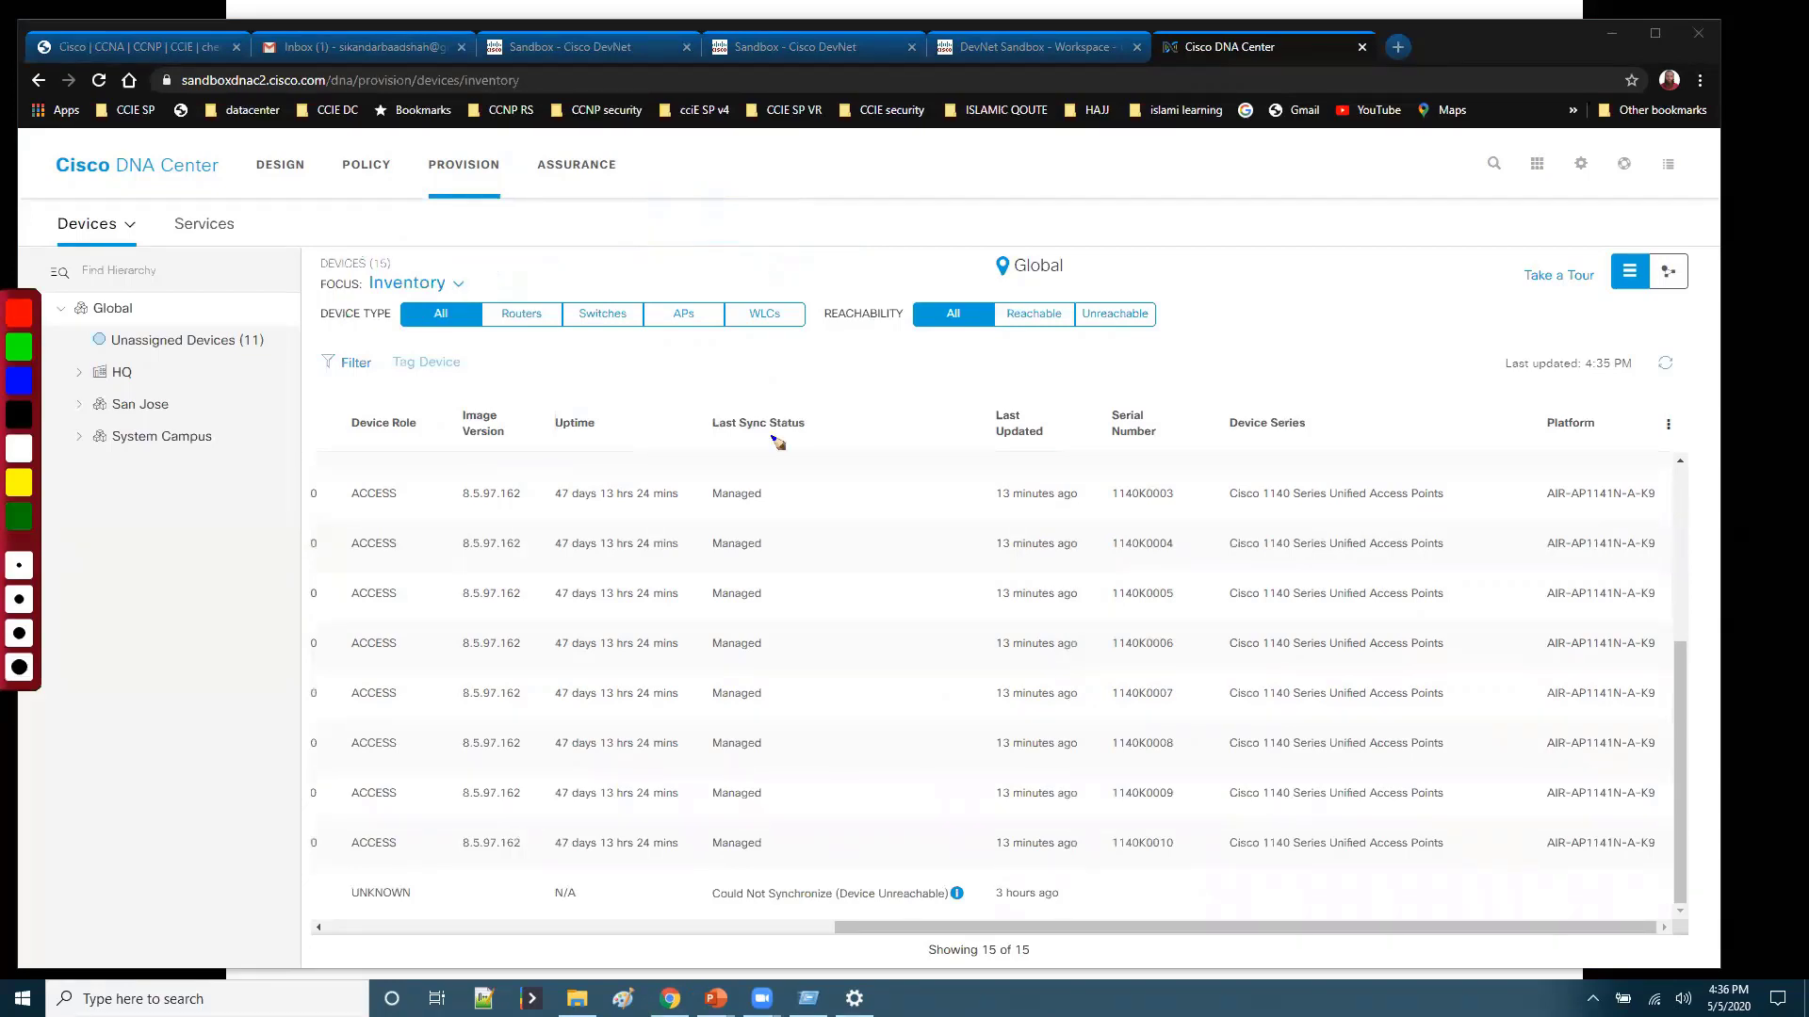
click(115, 374)
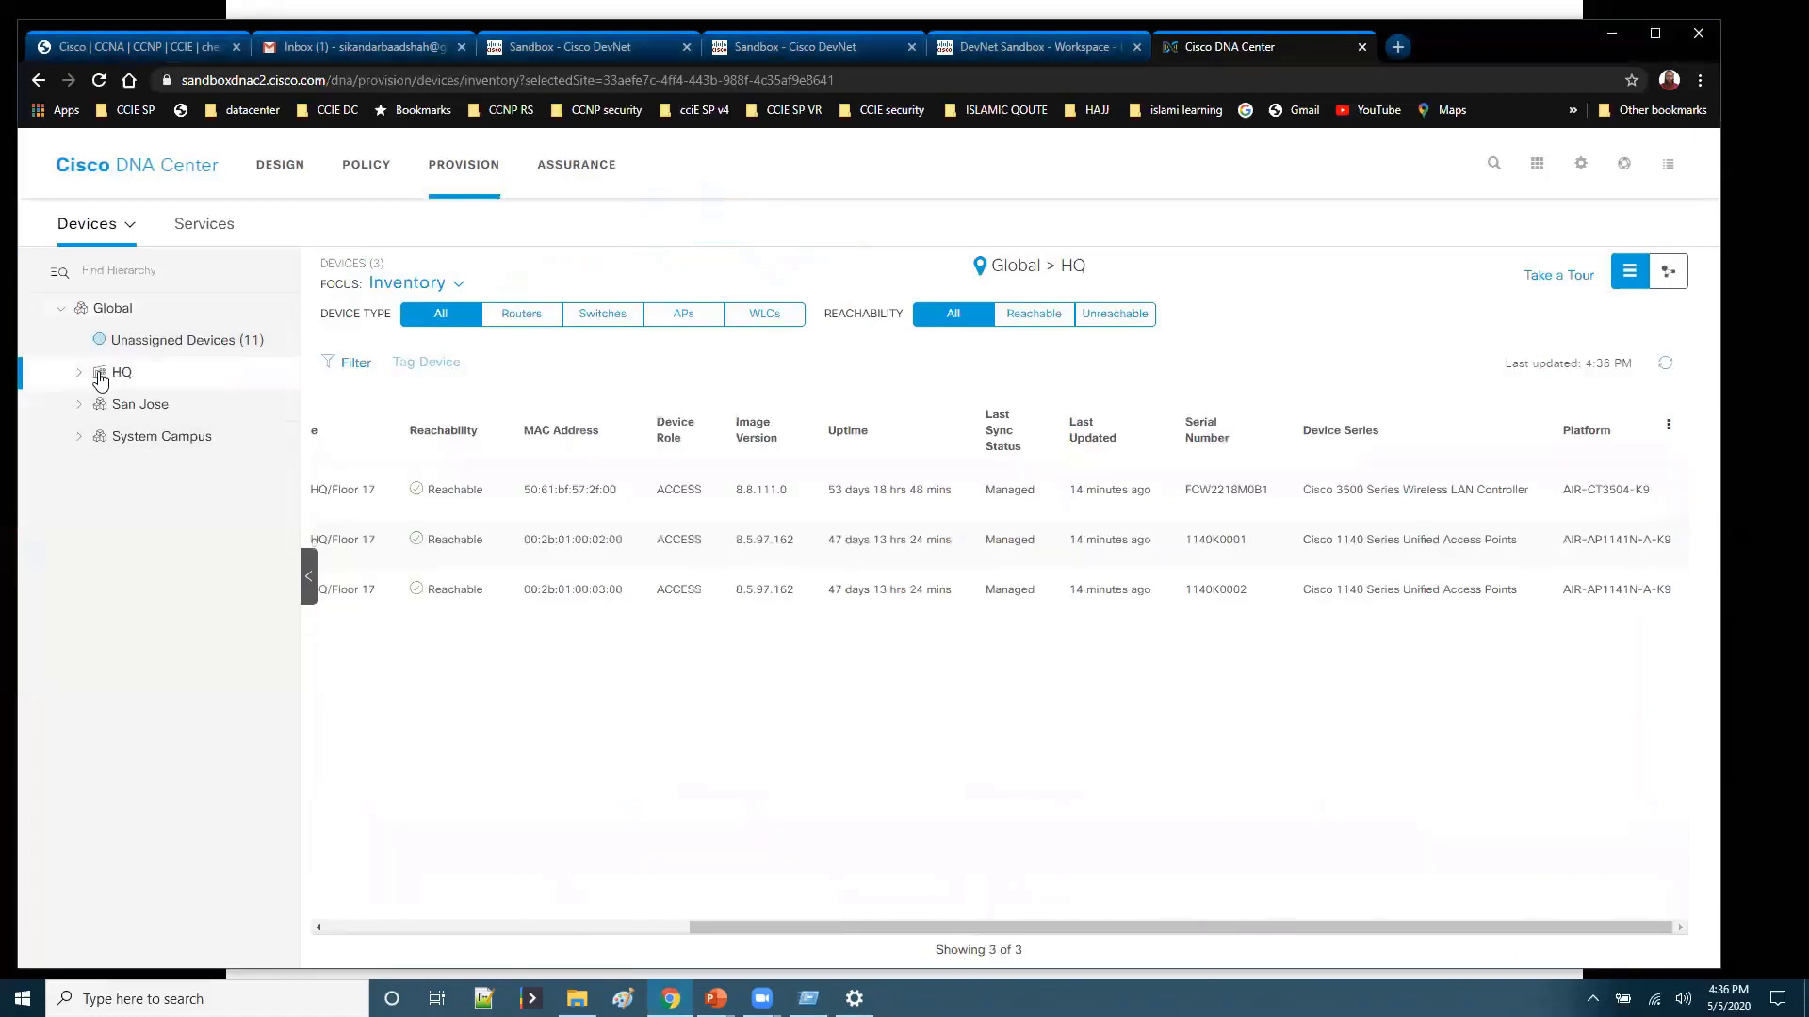
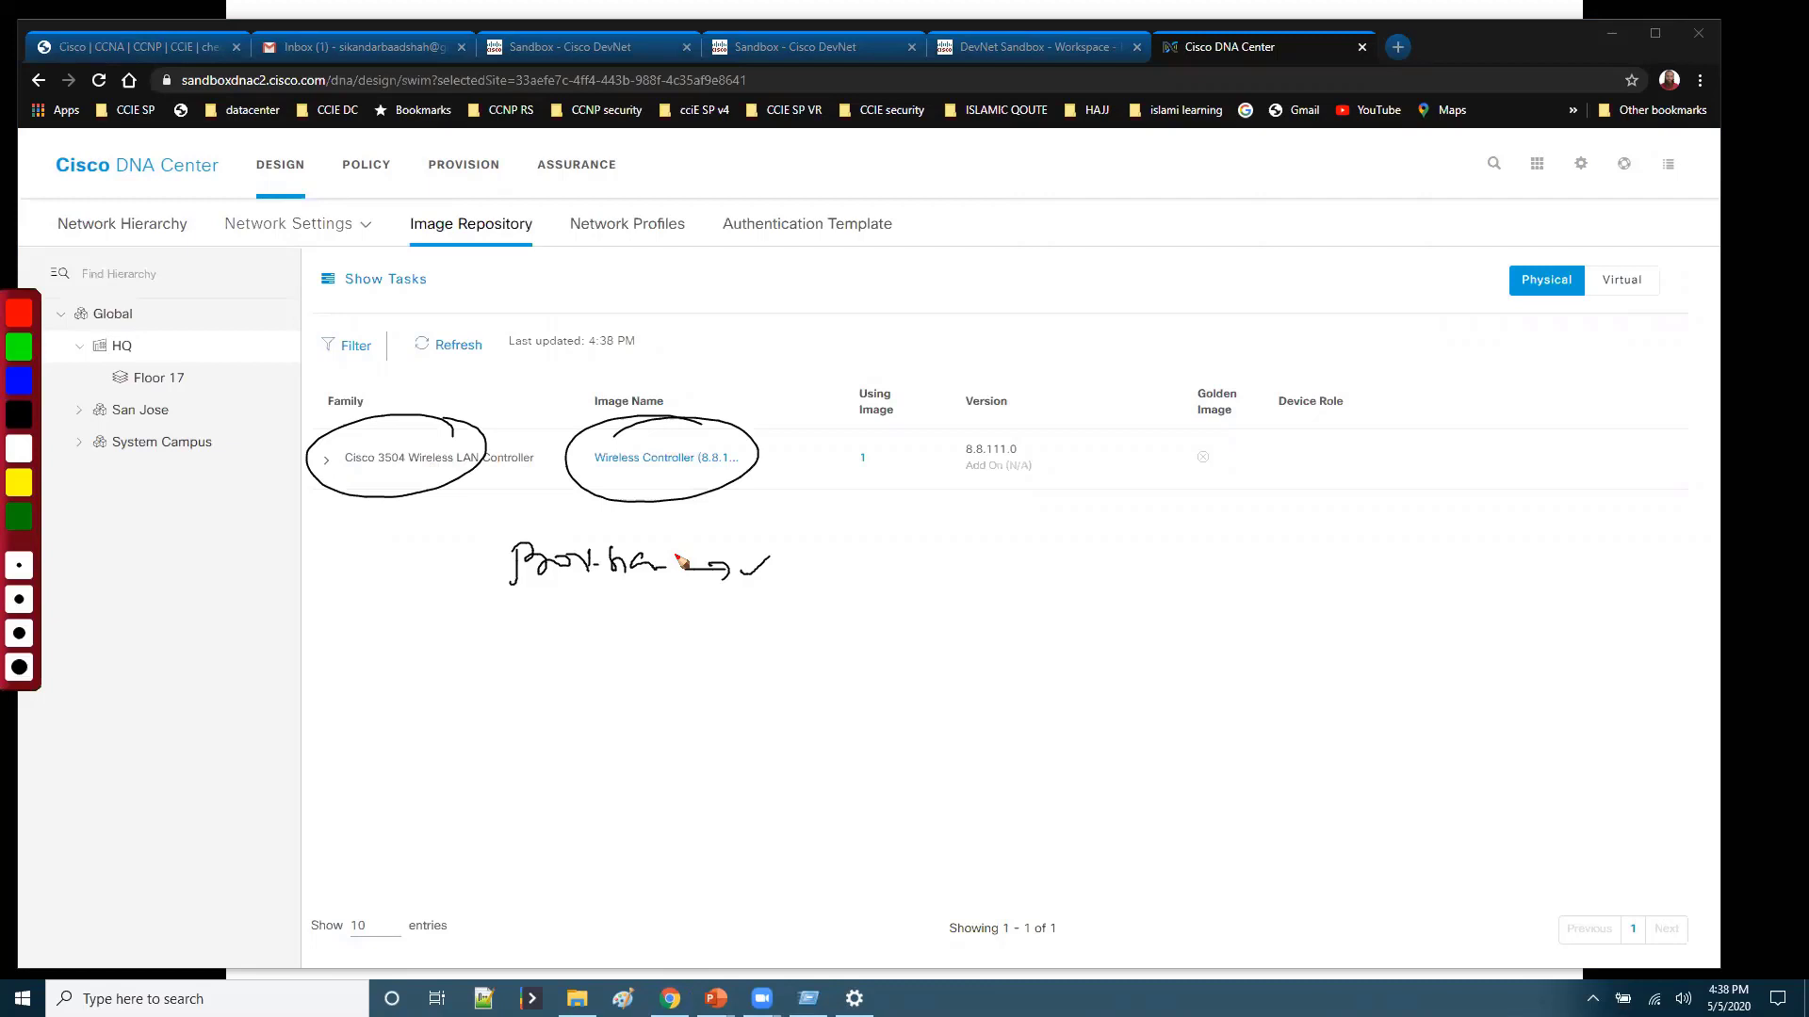
Step: Clear the annotations on the Image Repository page and write an underlined red "Golden" note followed by an arrow
key(e)
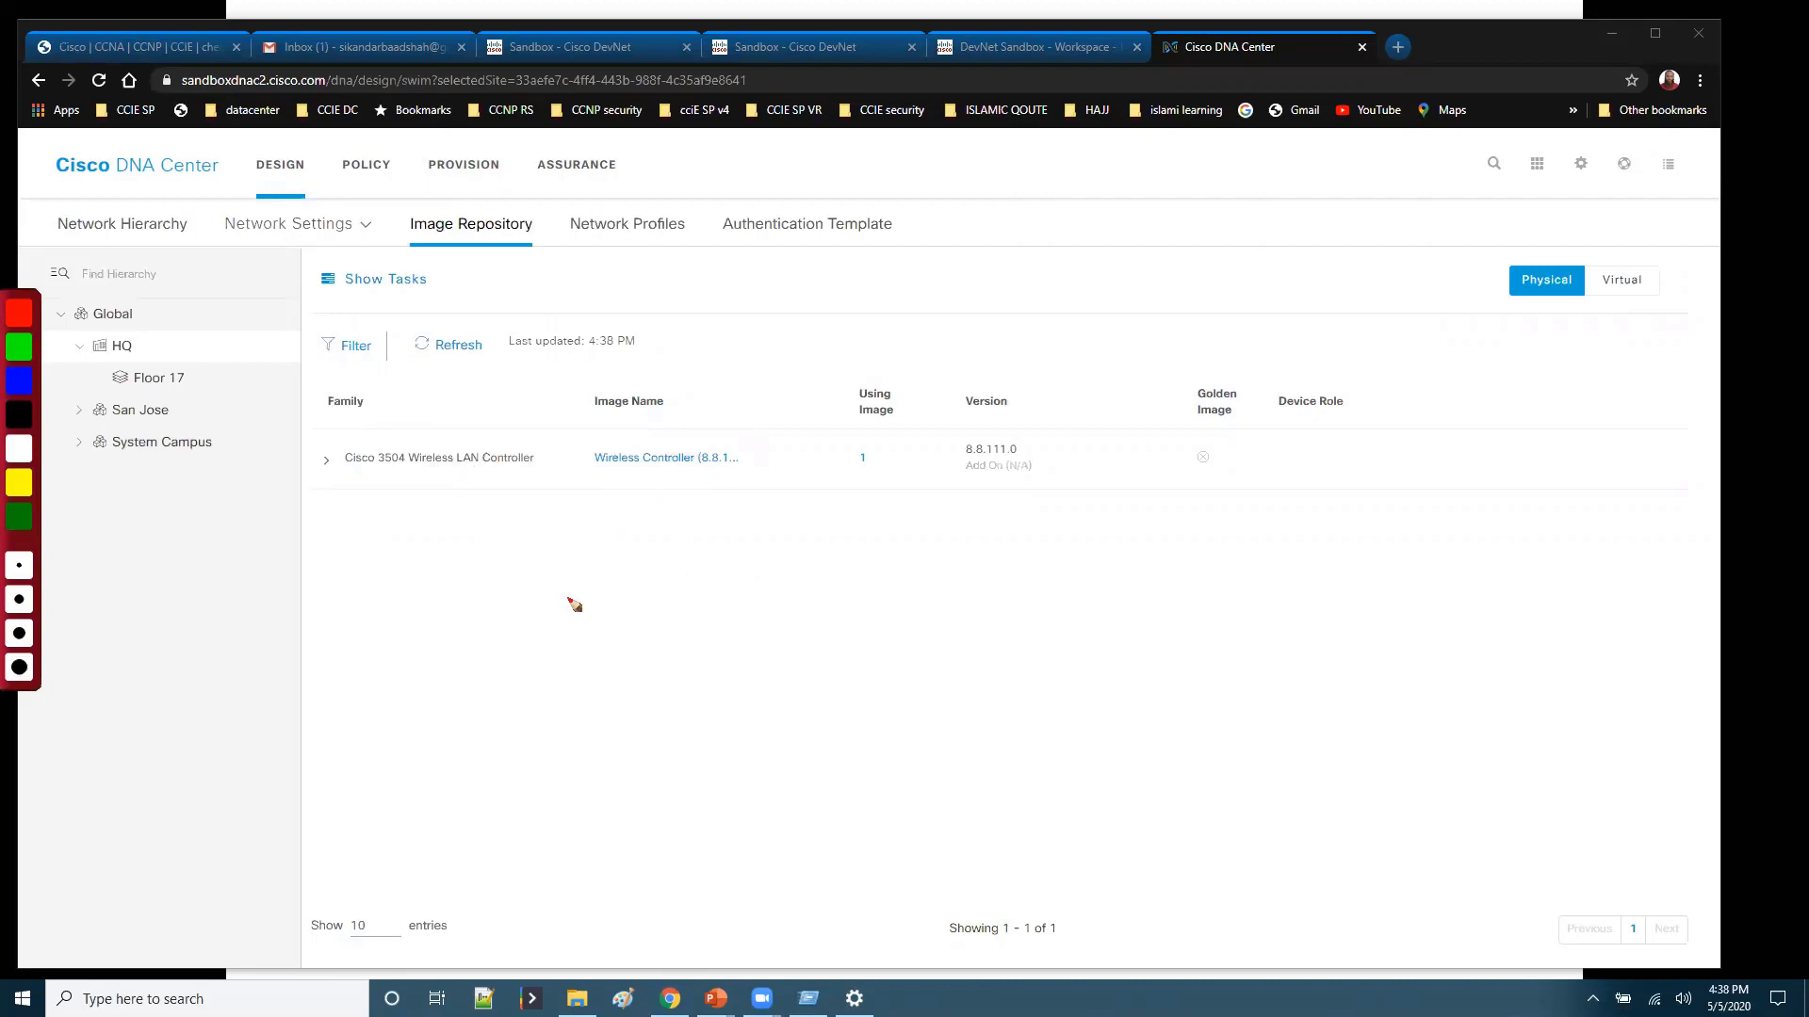
key(r)
drag(556, 573, 561, 595)
drag(565, 599, 574, 599)
mouse_move(580, 600)
mouse_down()
mouse_move(617, 591)
mouse_move(631, 624)
mouse_move(740, 602)
mouse_up()
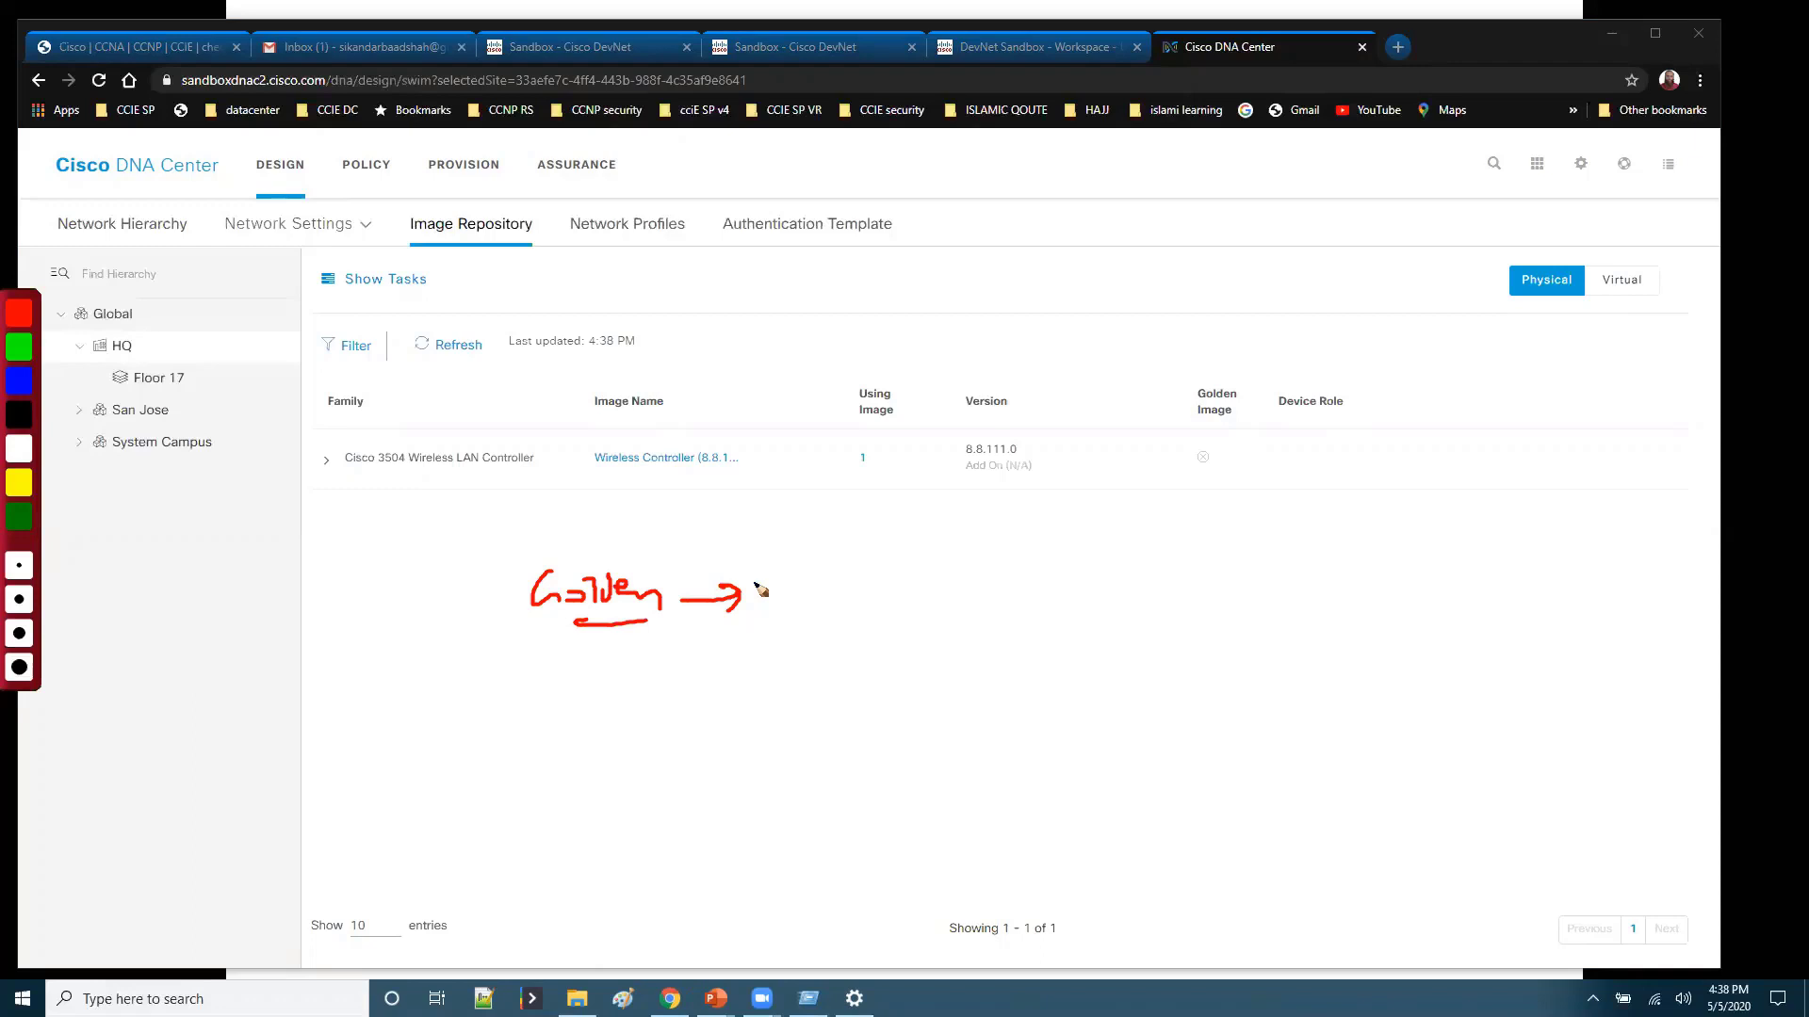
Step: Write "4300" in black after the Golden arrow and draw a curved arrow from it to an underlined "15.6"
key(k)
drag(790, 546, 795, 571)
drag(810, 545, 810, 586)
mouse_move(827, 552)
mouse_down()
mouse_move(846, 565)
mouse_move(829, 584)
mouse_up()
mouse_move(859, 557)
mouse_down()
mouse_move(899, 563)
mouse_move(820, 562)
mouse_move(1071, 523)
mouse_up()
mouse_move(1081, 533)
mouse_down()
mouse_move(1080, 567)
mouse_move(1112, 563)
mouse_up()
drag(1123, 555, 1129, 557)
drag(1155, 538, 1137, 556)
drag(1105, 584, 1123, 584)
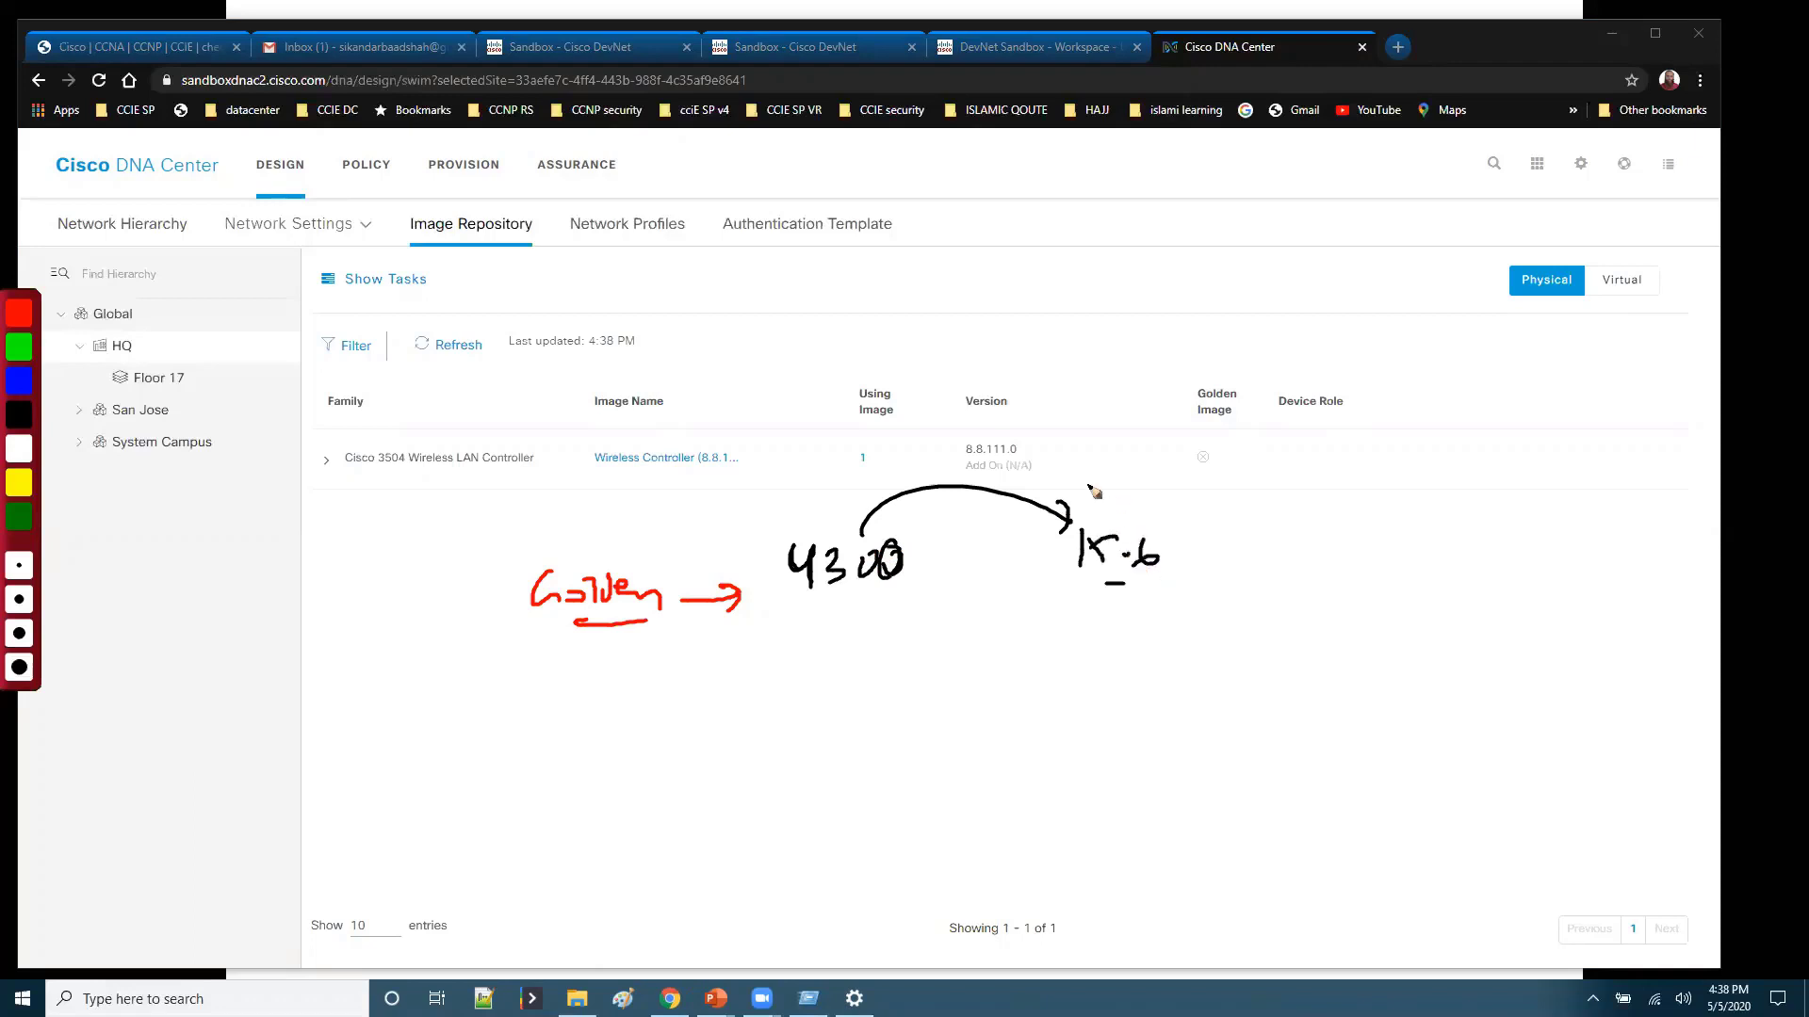
Step: Write "xyz" above the 15.6 note and circle the two together
drag(1085, 480, 1115, 509)
mouse_move(1116, 480)
mouse_down()
mouse_move(1091, 509)
mouse_move(1139, 509)
mouse_up()
mouse_move(1139, 495)
mouse_down()
mouse_move(1168, 507)
mouse_move(1176, 463)
mouse_up()
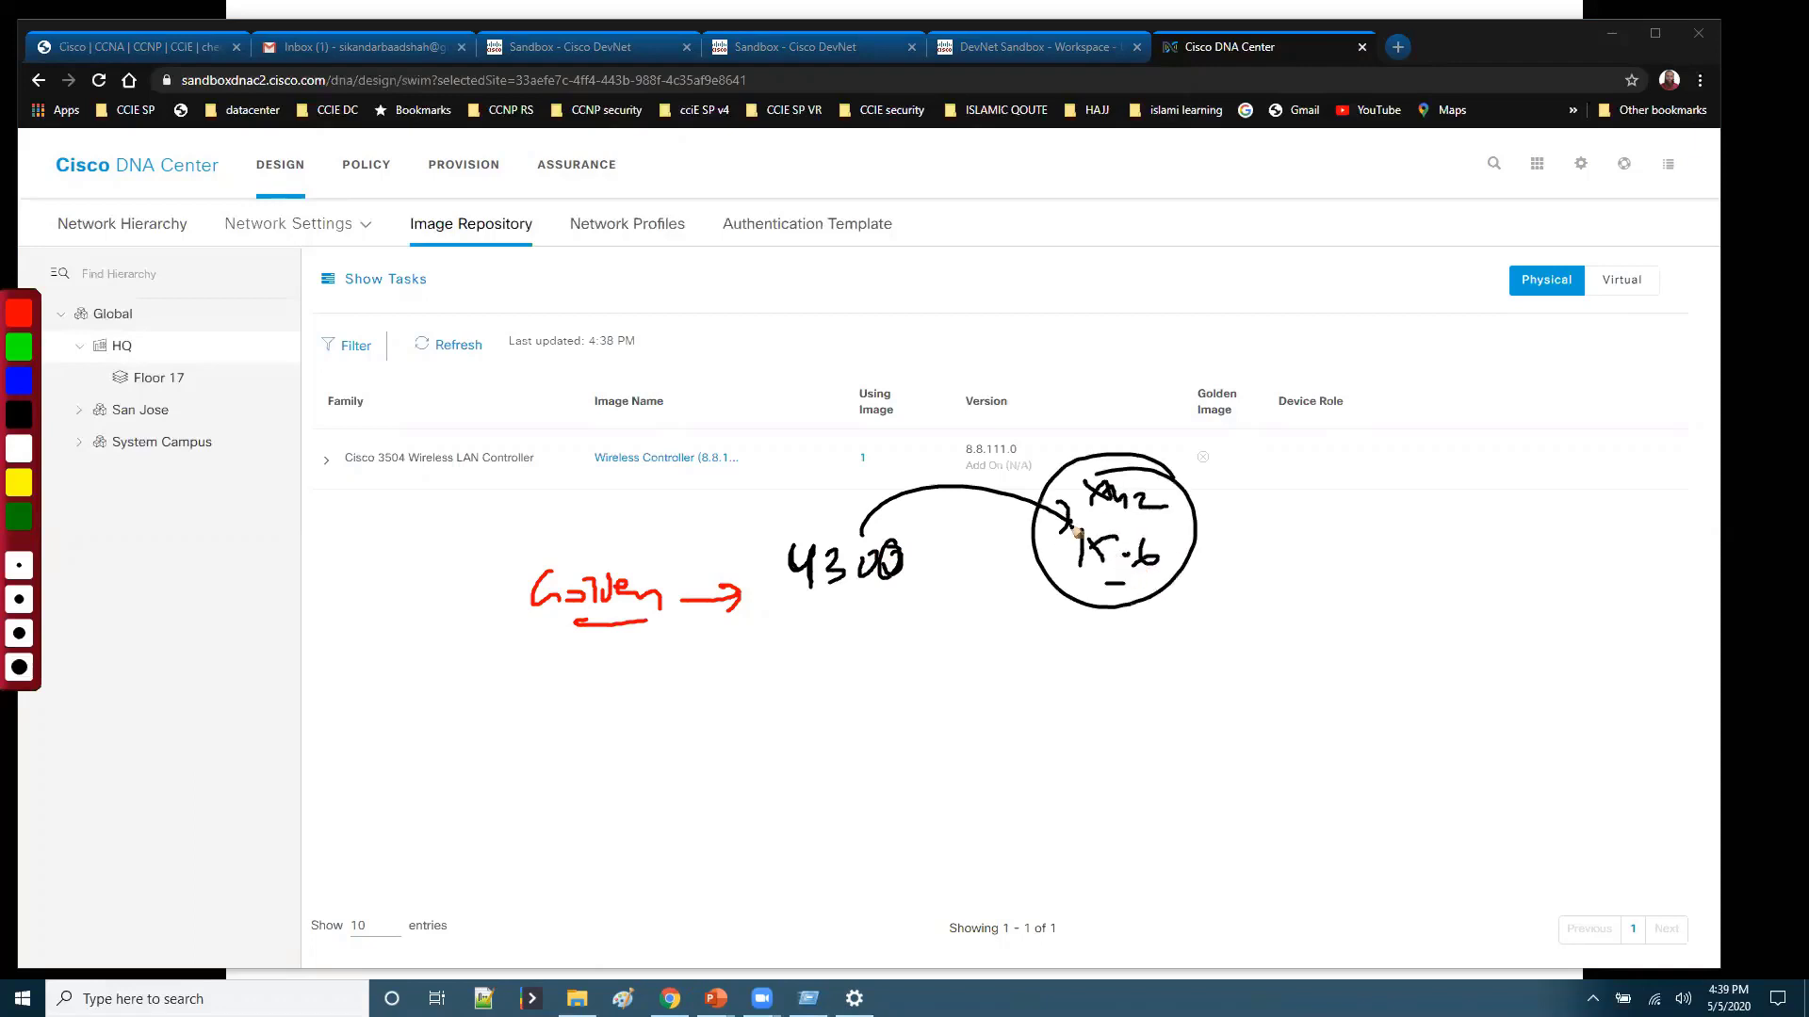
Step: Write "Golden" in red beneath the circled xyz 15.6 note and underline it twice
key(r)
drag(1047, 610, 1035, 646)
drag(1055, 630, 1098, 650)
drag(1104, 636, 1141, 642)
drag(1082, 662, 1136, 661)
drag(1083, 671, 1111, 669)
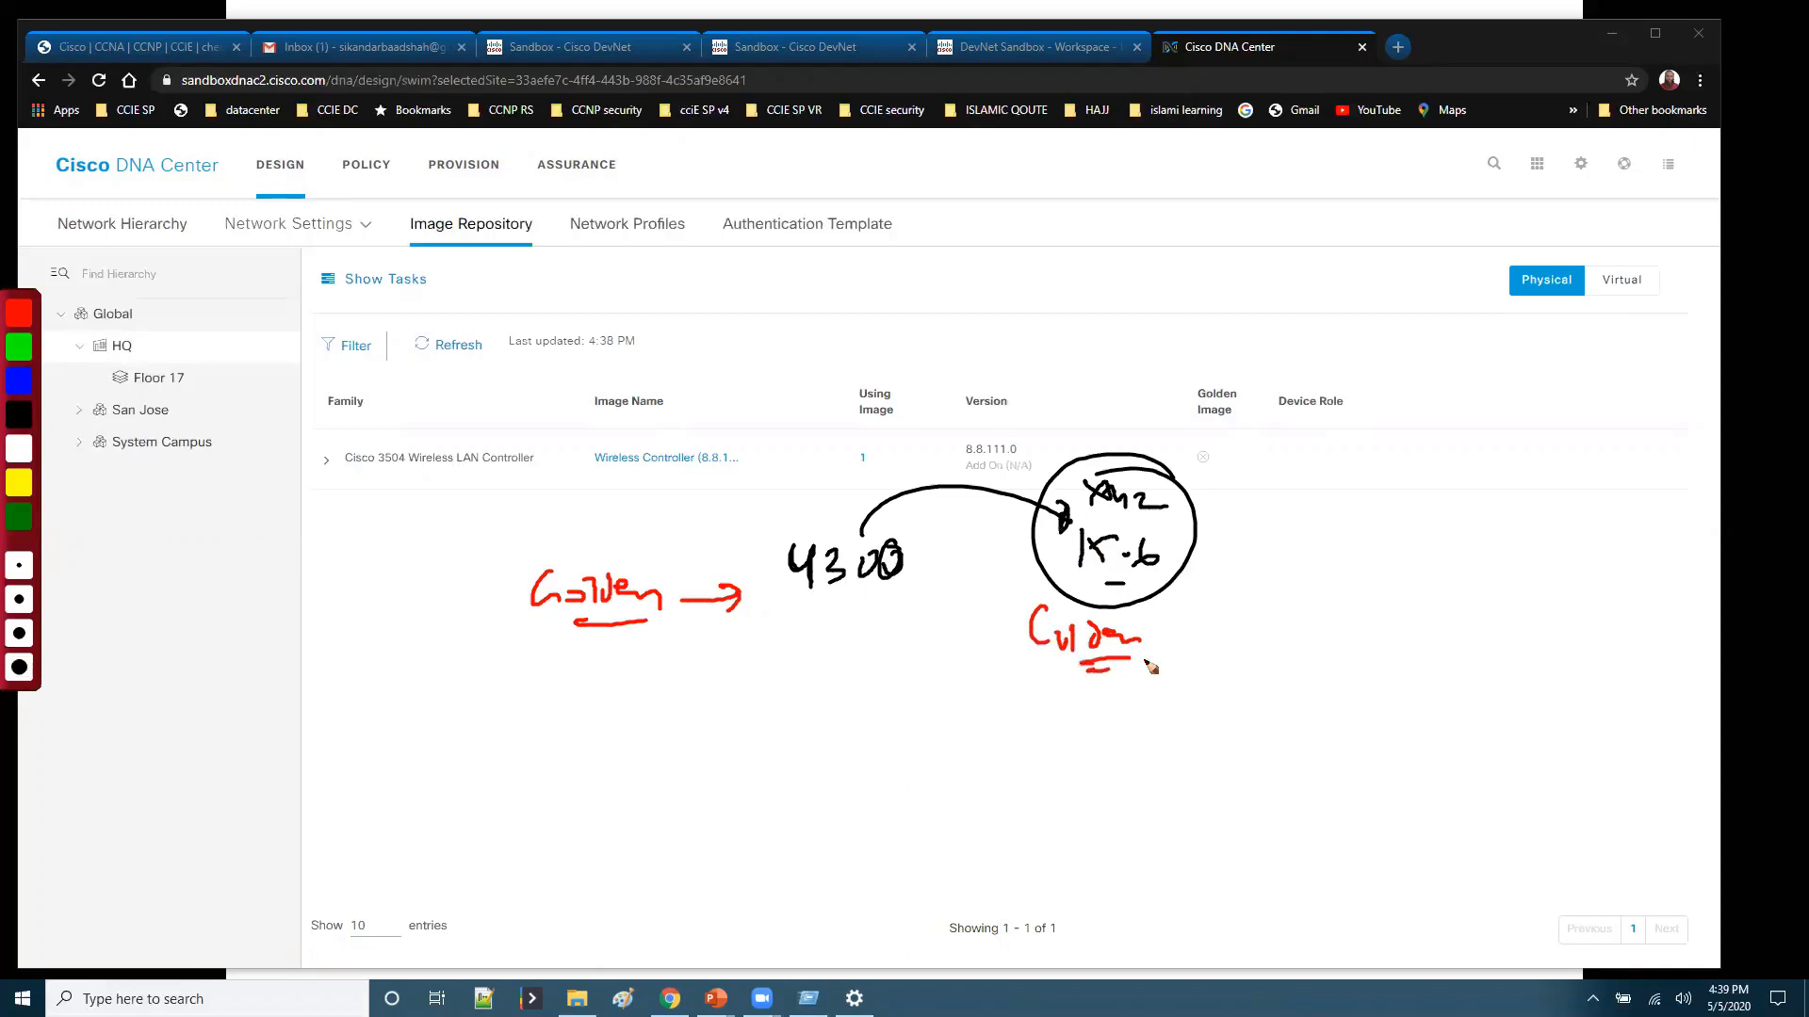
Step: Circle the 4300 note in black and label it "Platform" above with a connecting line
key(k)
mouse_move(900, 518)
mouse_down()
mouse_move(833, 613)
mouse_move(900, 513)
mouse_move(782, 456)
mouse_up()
mouse_move(733, 380)
mouse_down()
mouse_move(737, 420)
mouse_move(746, 402)
mouse_up()
mouse_move(755, 382)
mouse_down()
mouse_move(765, 413)
mouse_move(853, 384)
mouse_move(1144, 385)
mouse_move(1129, 403)
mouse_up()
Step: Write "DNA" in blue above the sketch and draw a blue arrow from Platform down to the circled xyz 15.6 note
key(b)
mouse_move(966, 264)
mouse_down()
mouse_move(979, 290)
mouse_move(1052, 275)
mouse_up()
mouse_move(1133, 391)
mouse_down()
mouse_move(1136, 454)
mouse_move(1143, 438)
mouse_up()
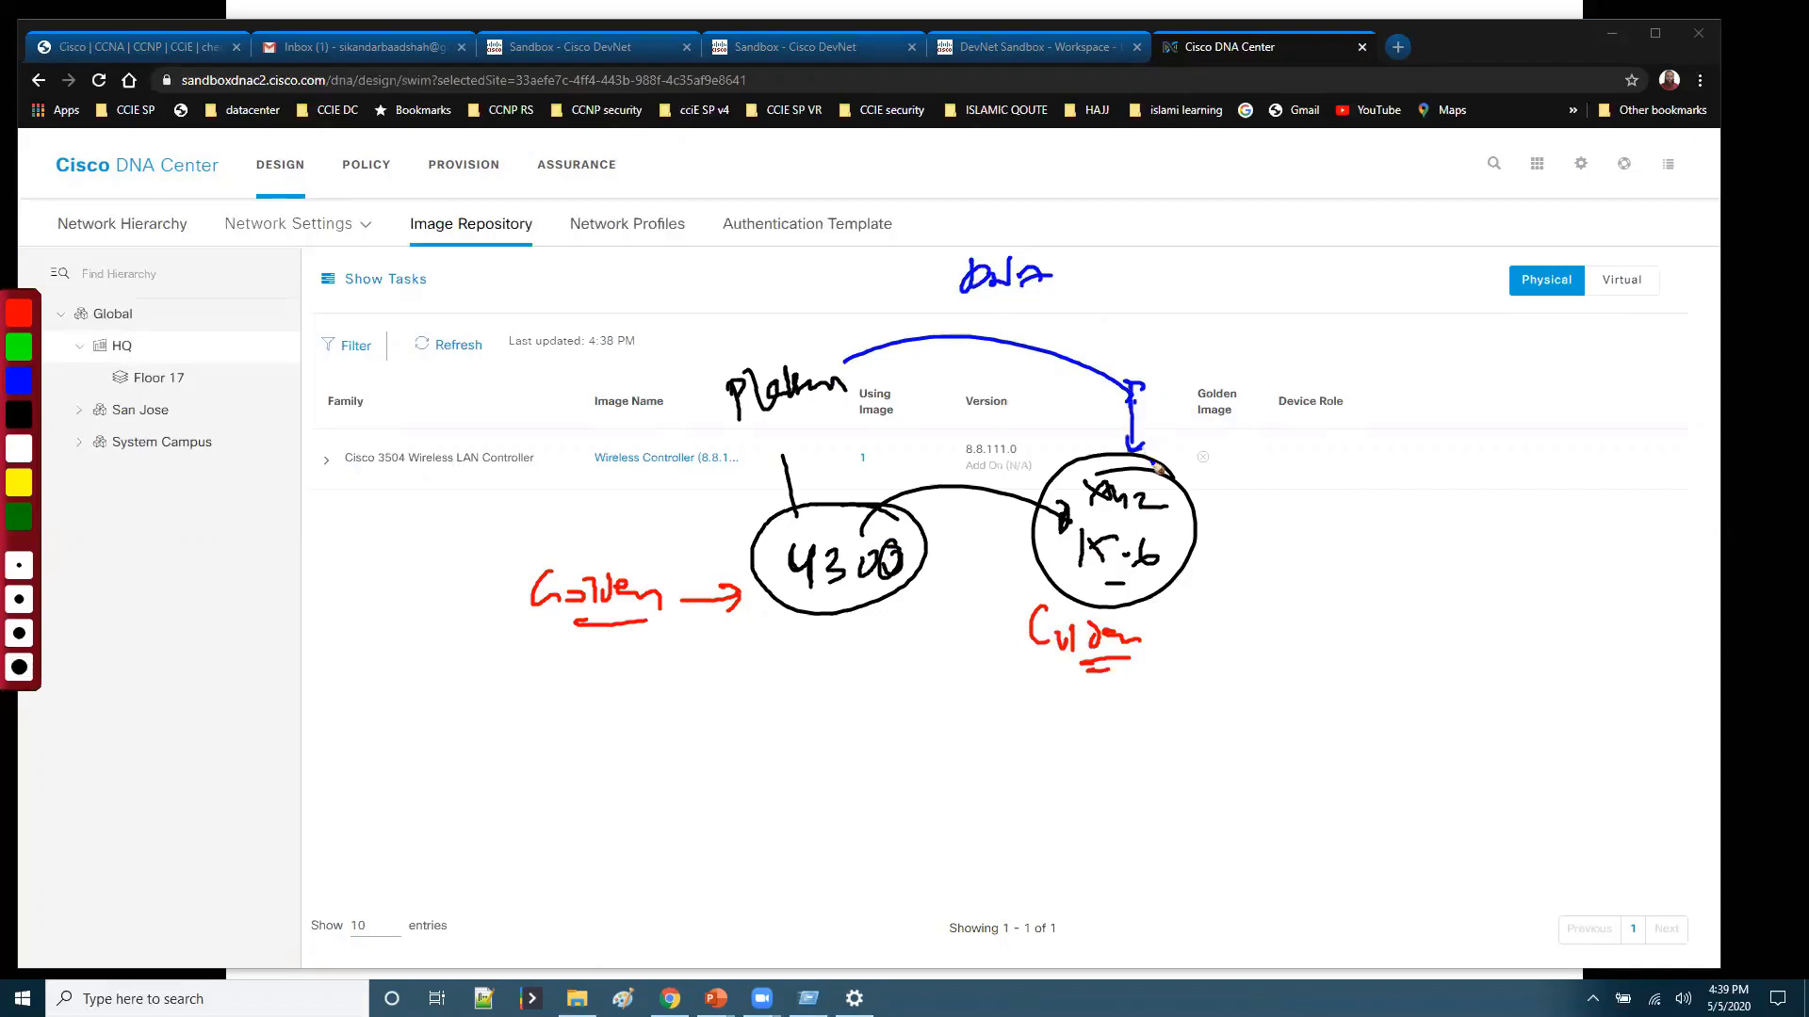
Step: Link the circled xyz 15.6 note in blue to "Not using" and on to "Schedule/Upgrade", underlining Schedule and drawing an arrow back to the circle
drag(1124, 599, 1145, 684)
mouse_move(1116, 731)
mouse_down()
mouse_move(1144, 704)
mouse_move(1279, 727)
mouse_up()
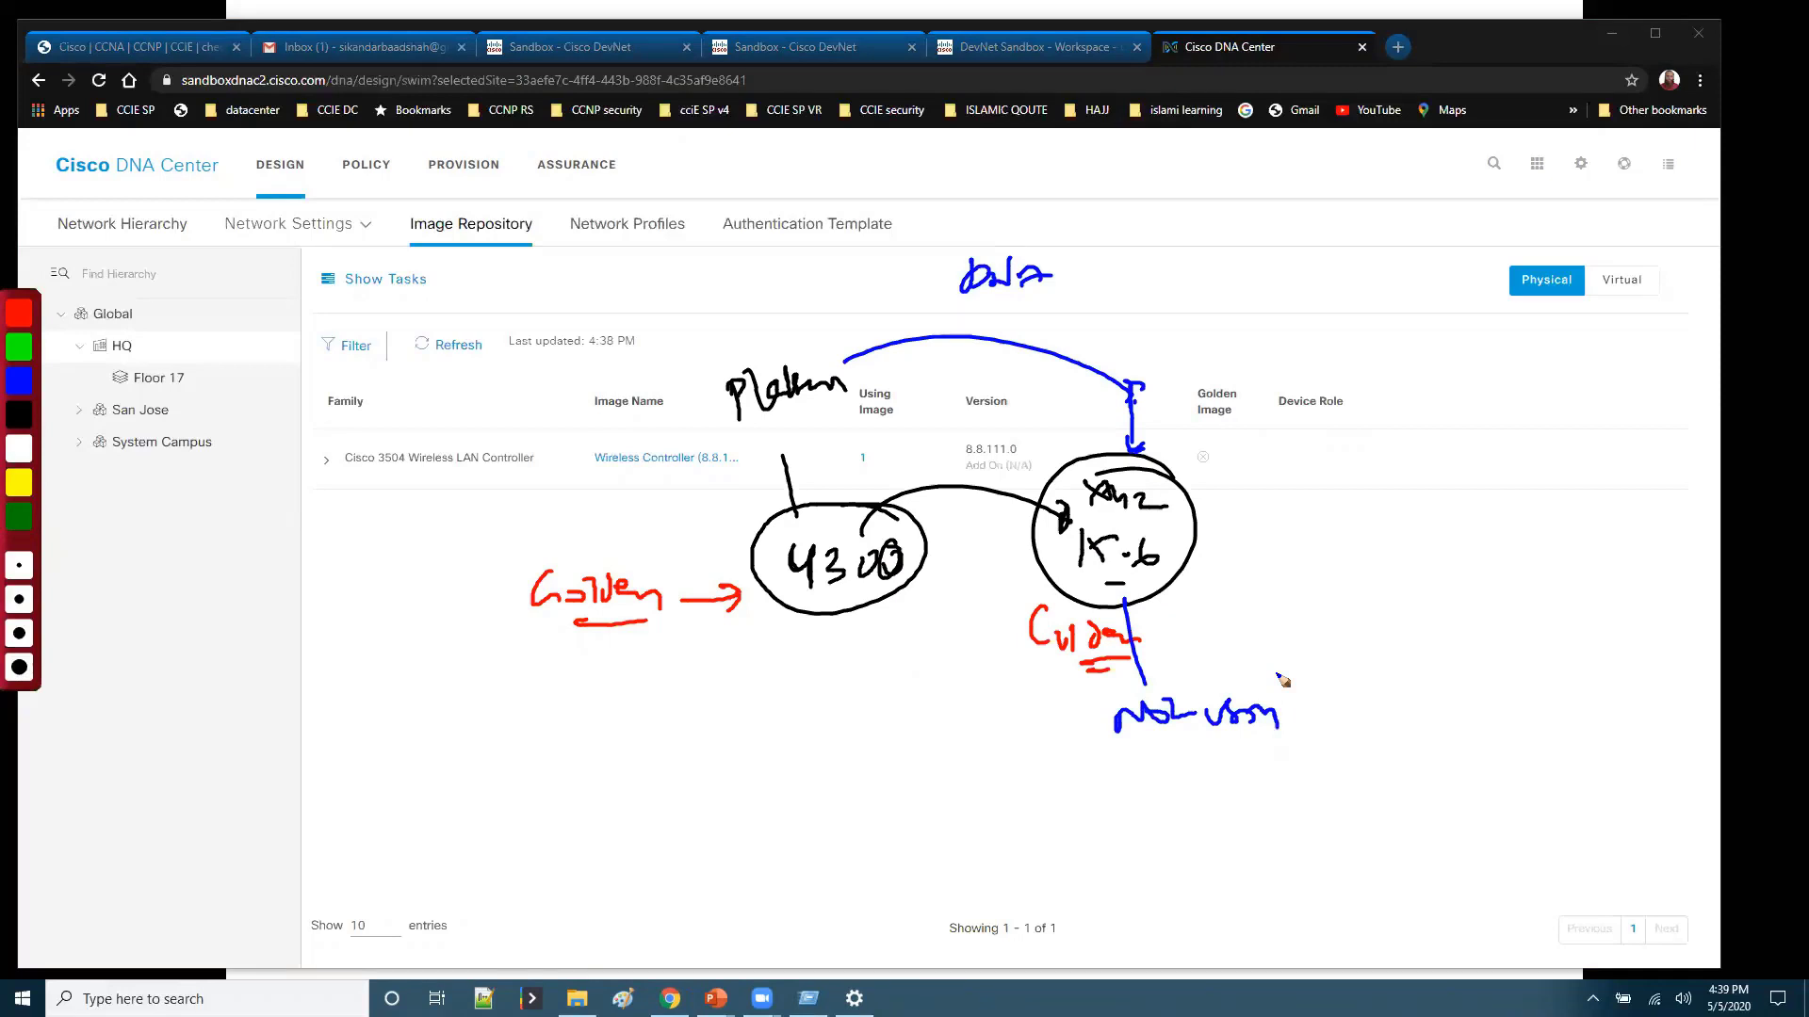
mouse_move(1283, 716)
mouse_down()
mouse_move(1348, 697)
mouse_move(1372, 539)
mouse_move(1508, 532)
mouse_up()
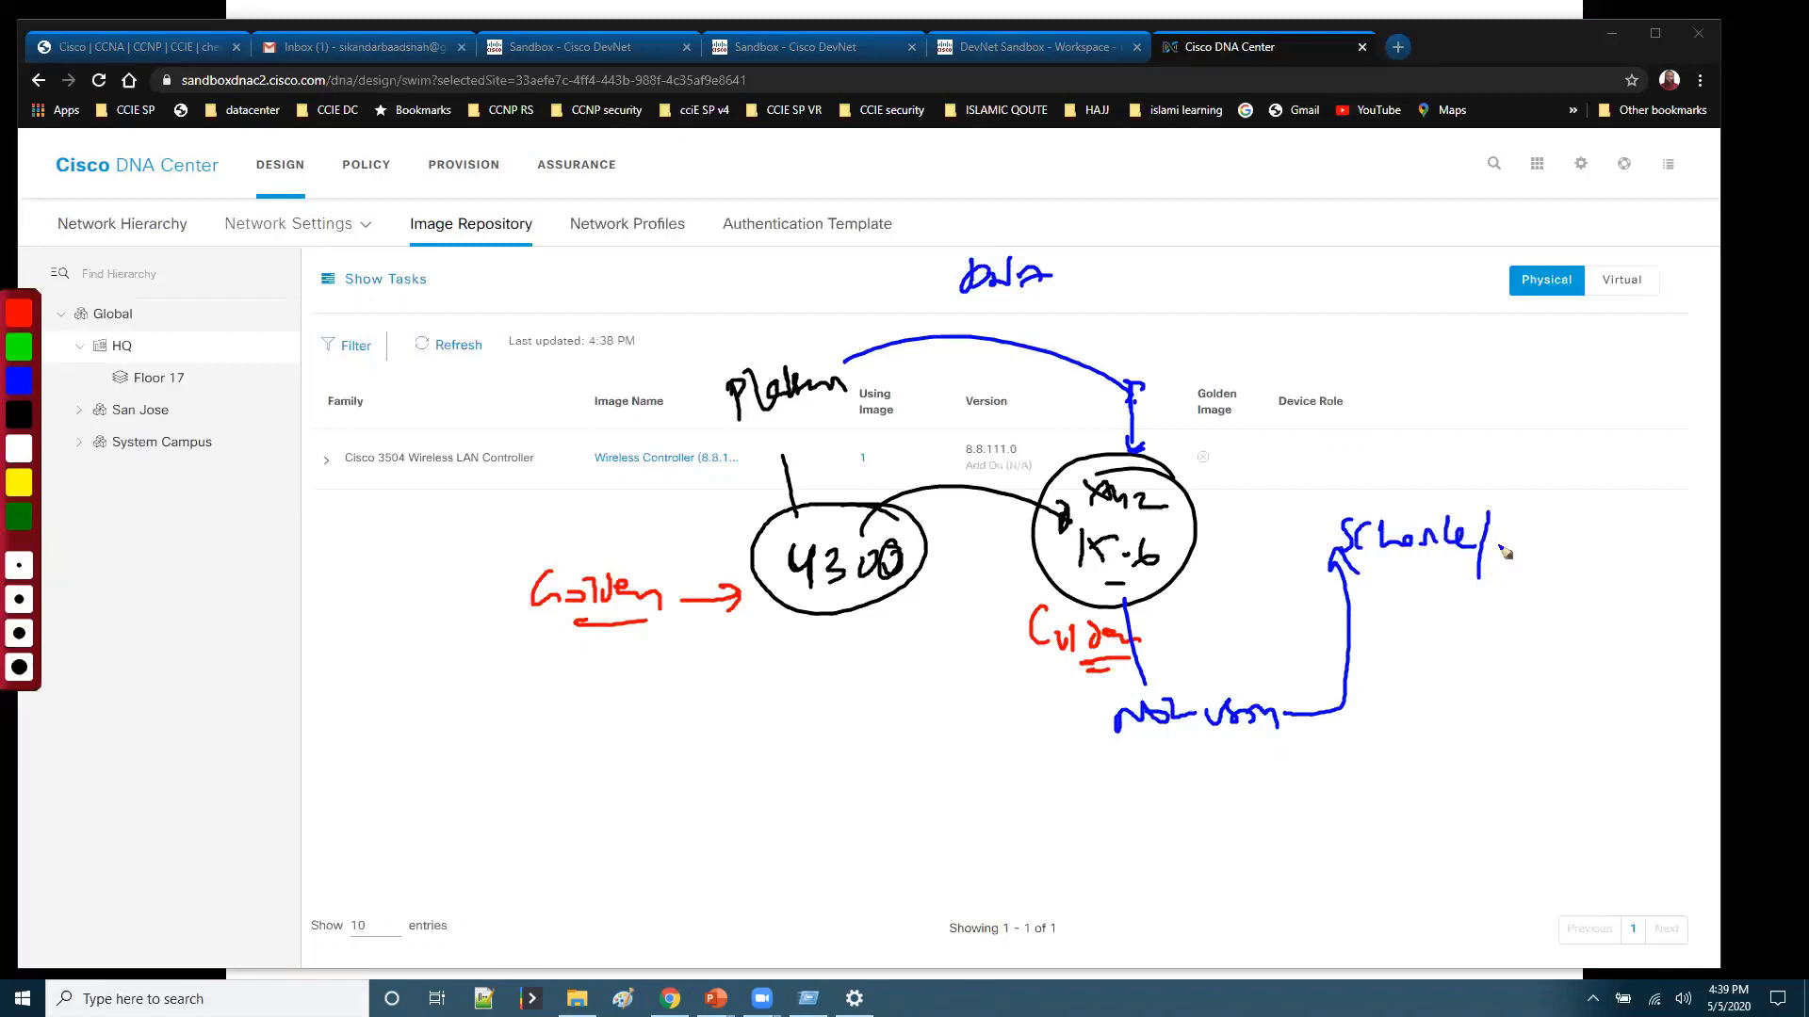
mouse_move(1356, 569)
mouse_down()
mouse_move(1486, 579)
mouse_move(1574, 546)
mouse_move(1182, 459)
mouse_move(1215, 484)
mouse_up()
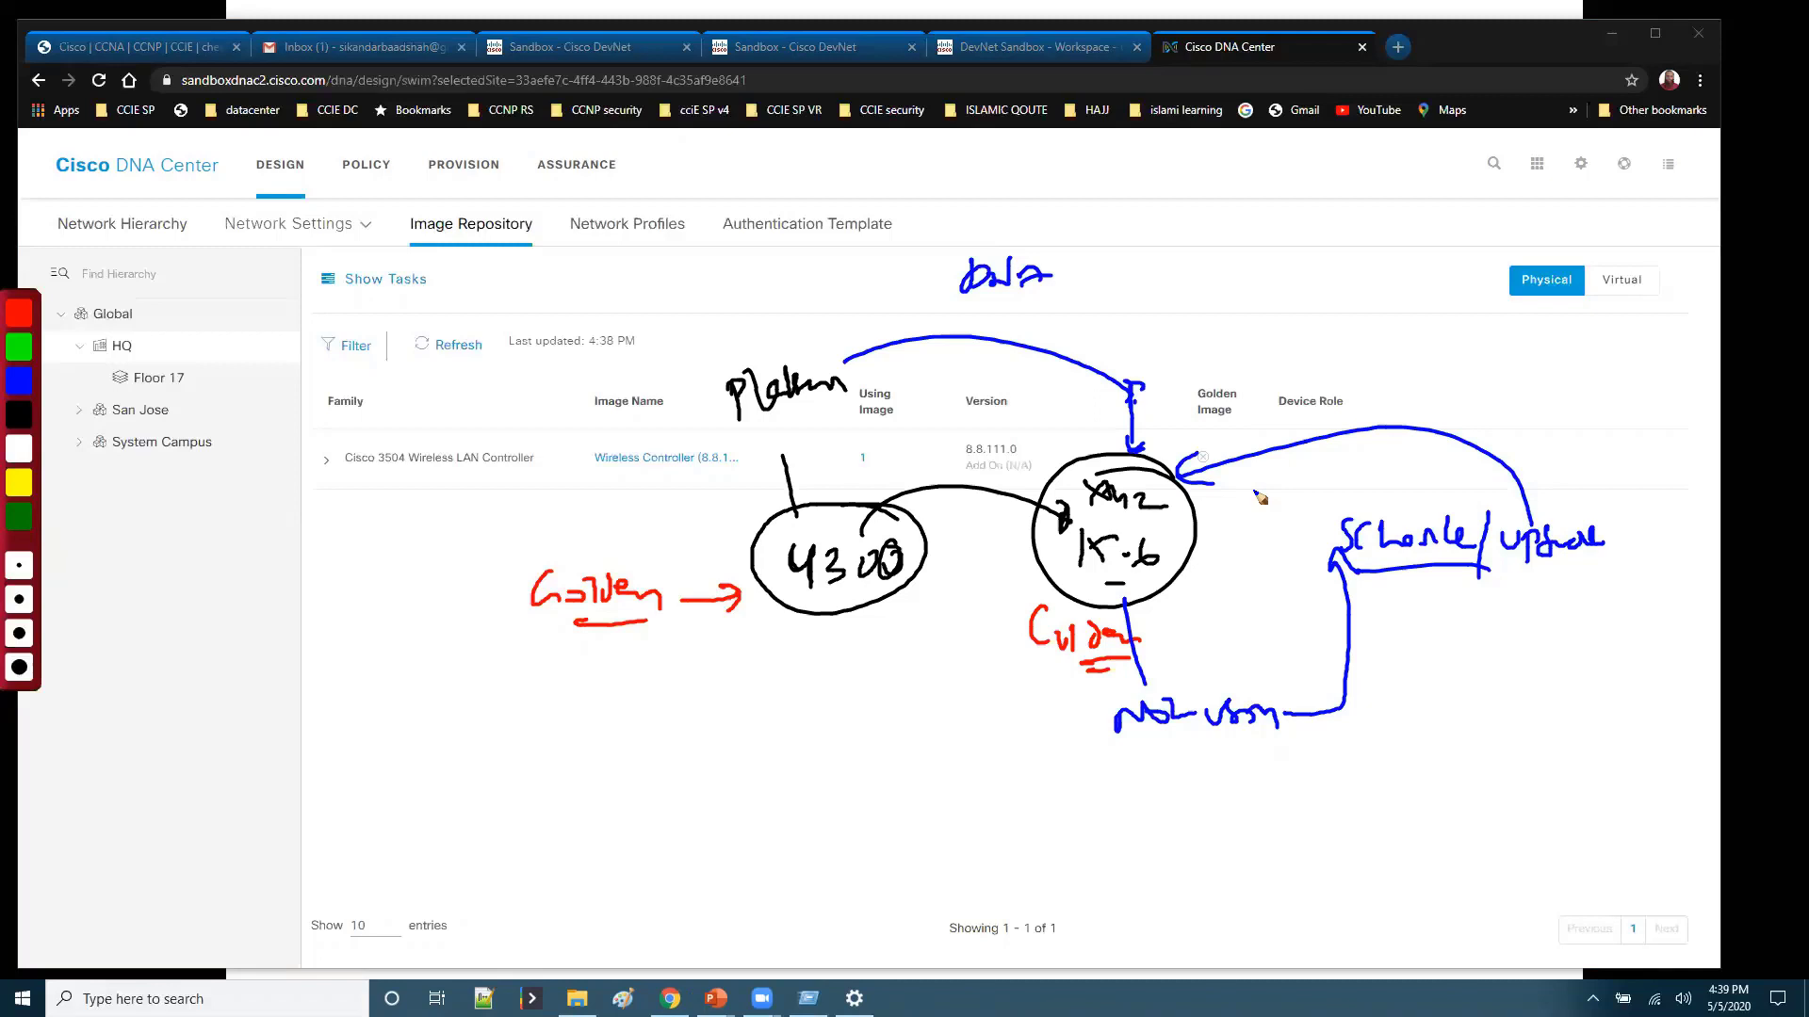
Step: Clear the annotations, switch to the PowerPoint slide show and reveal the "Display Your Network Topology" bullet
key(Escape)
key(alt+Tab)
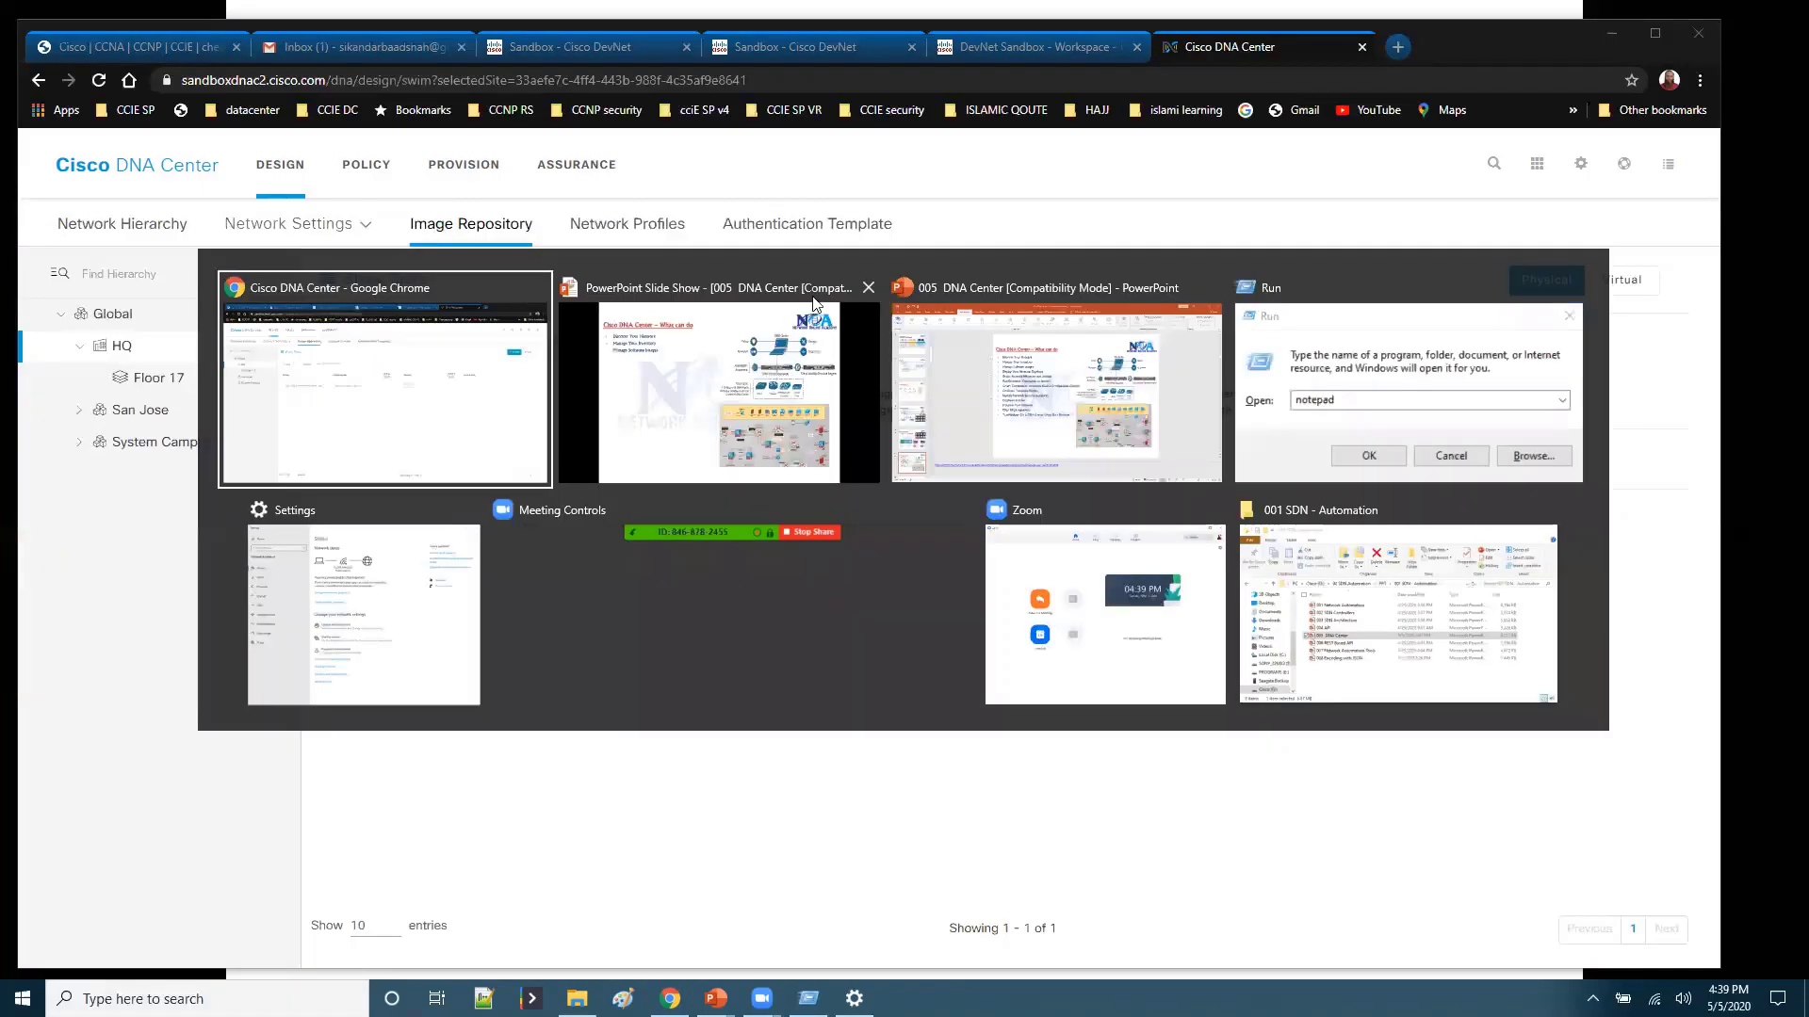
click(707, 439)
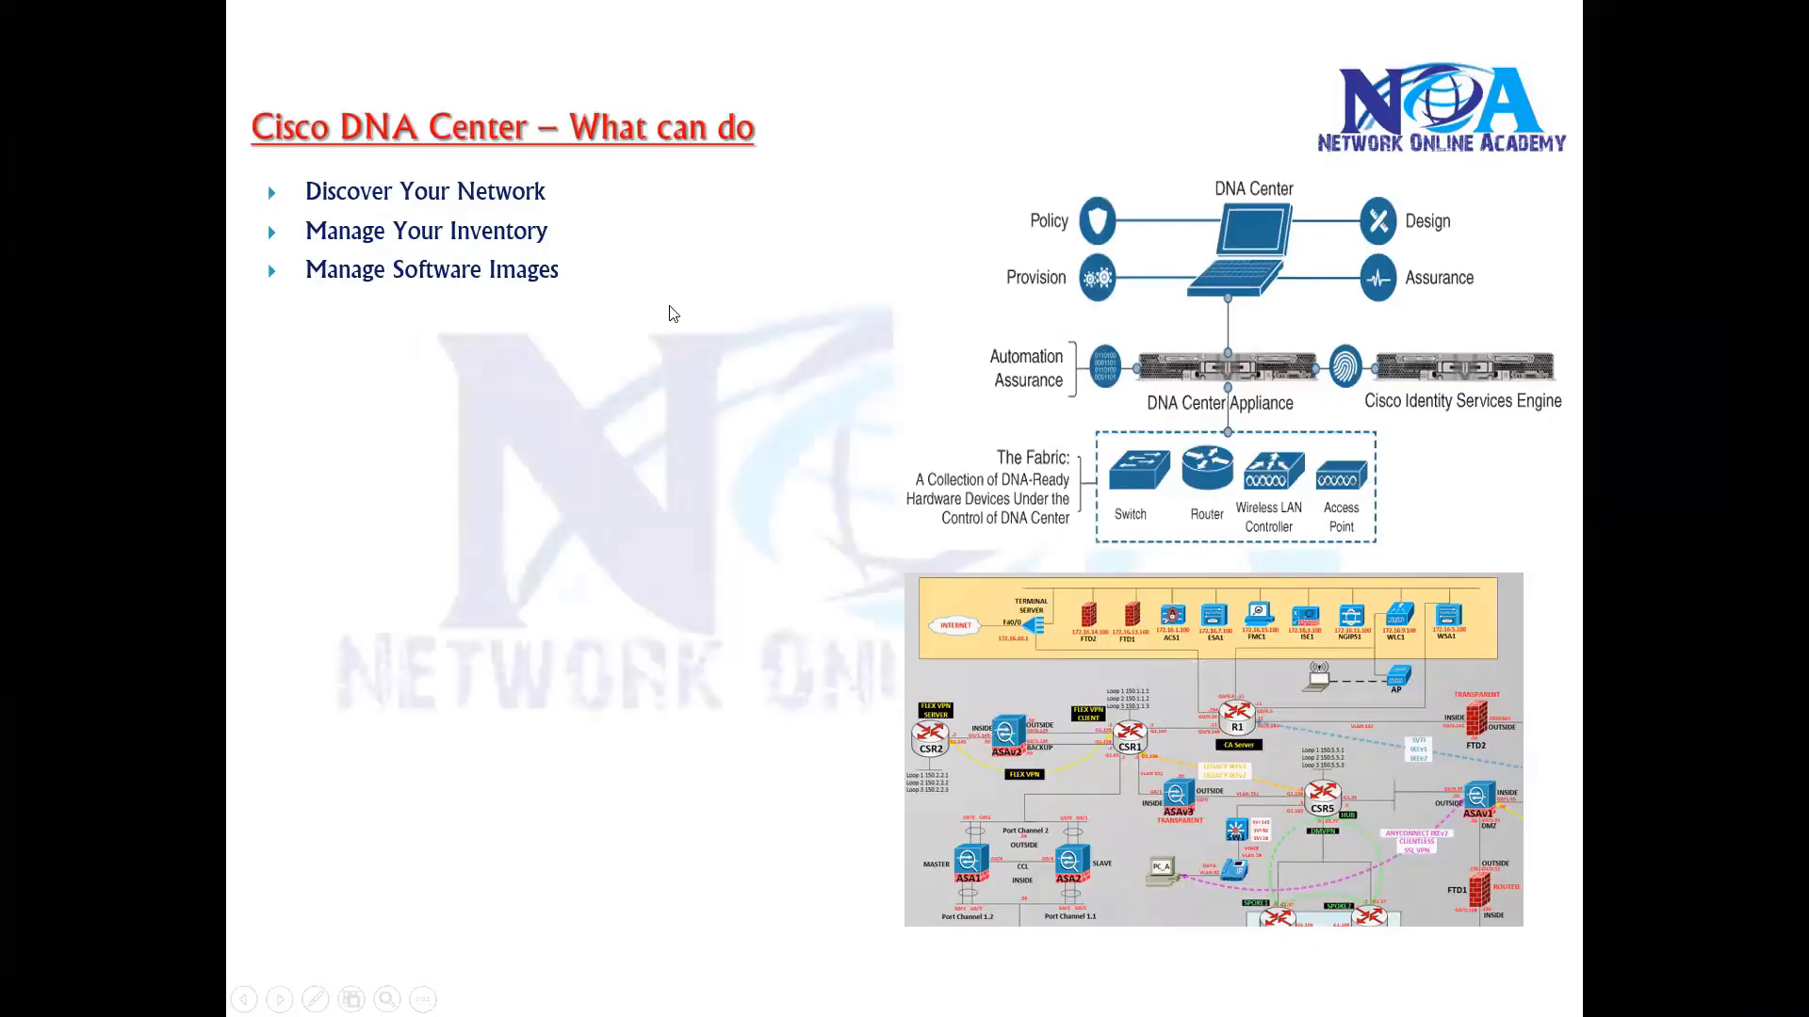
click(860, 429)
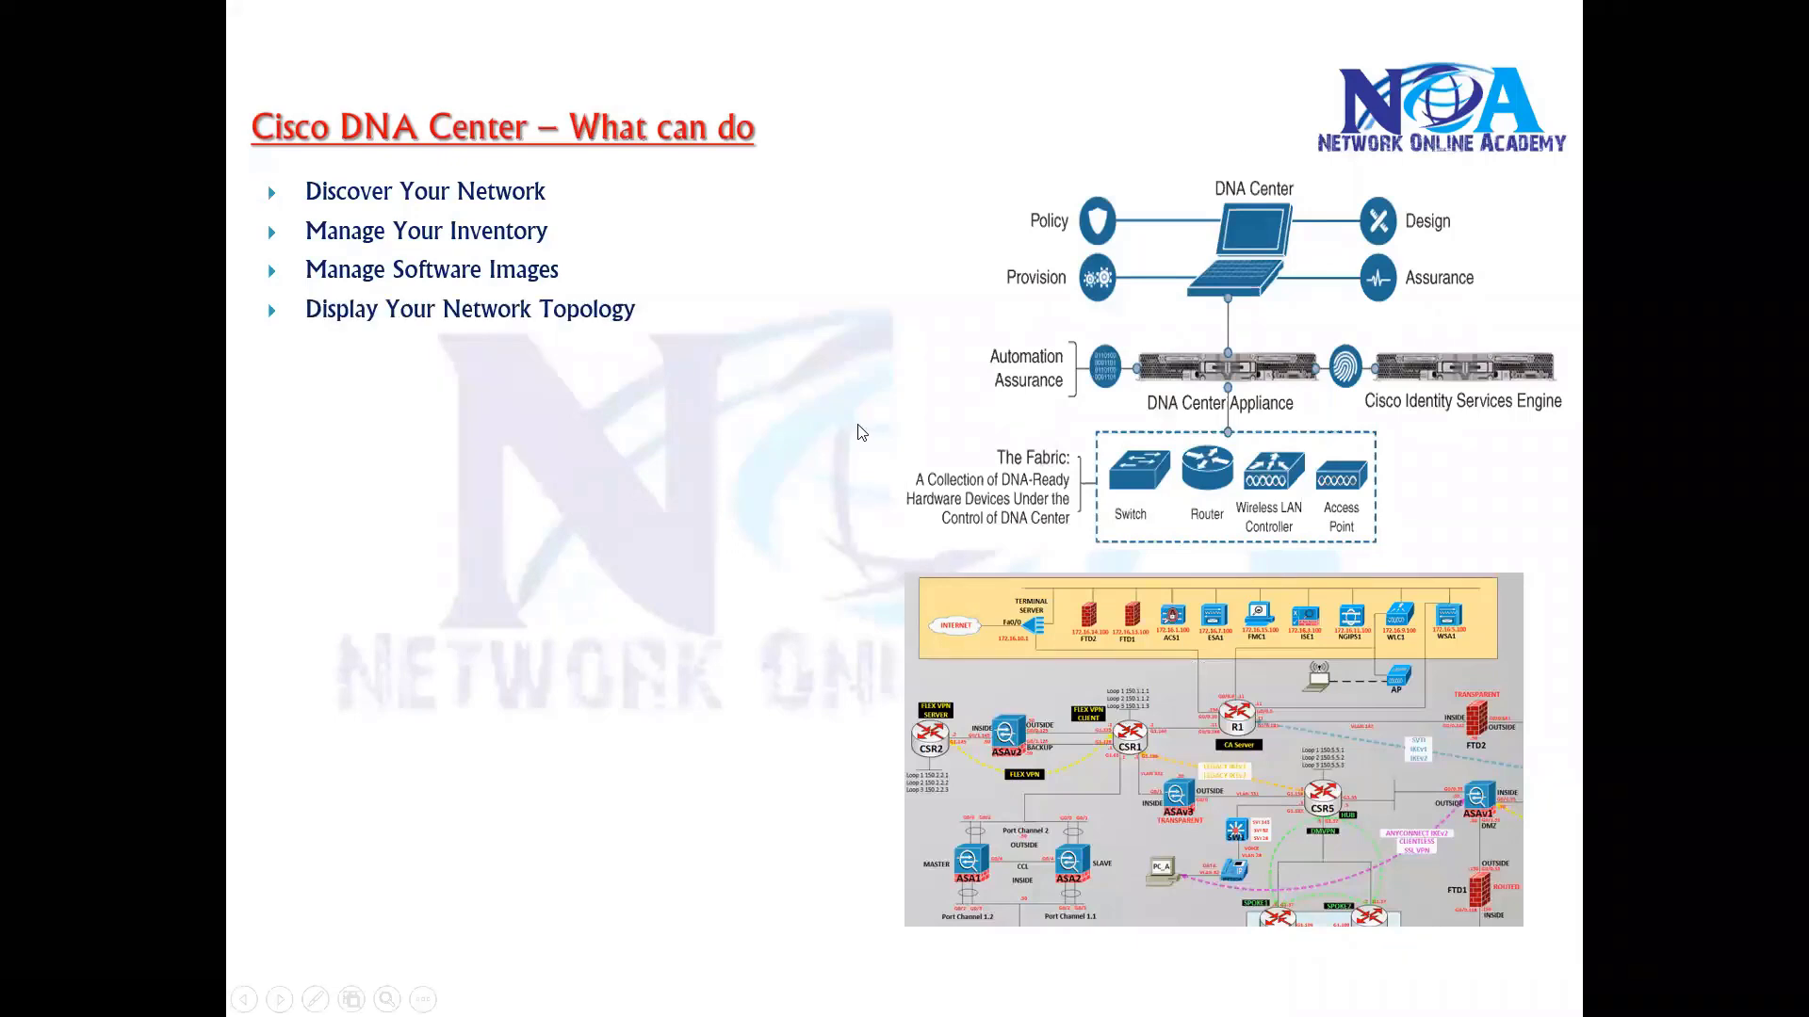
Step: Switch back to Cisco DNA Center in Chrome and open the Topology tool from the home page
key(alt+Tab)
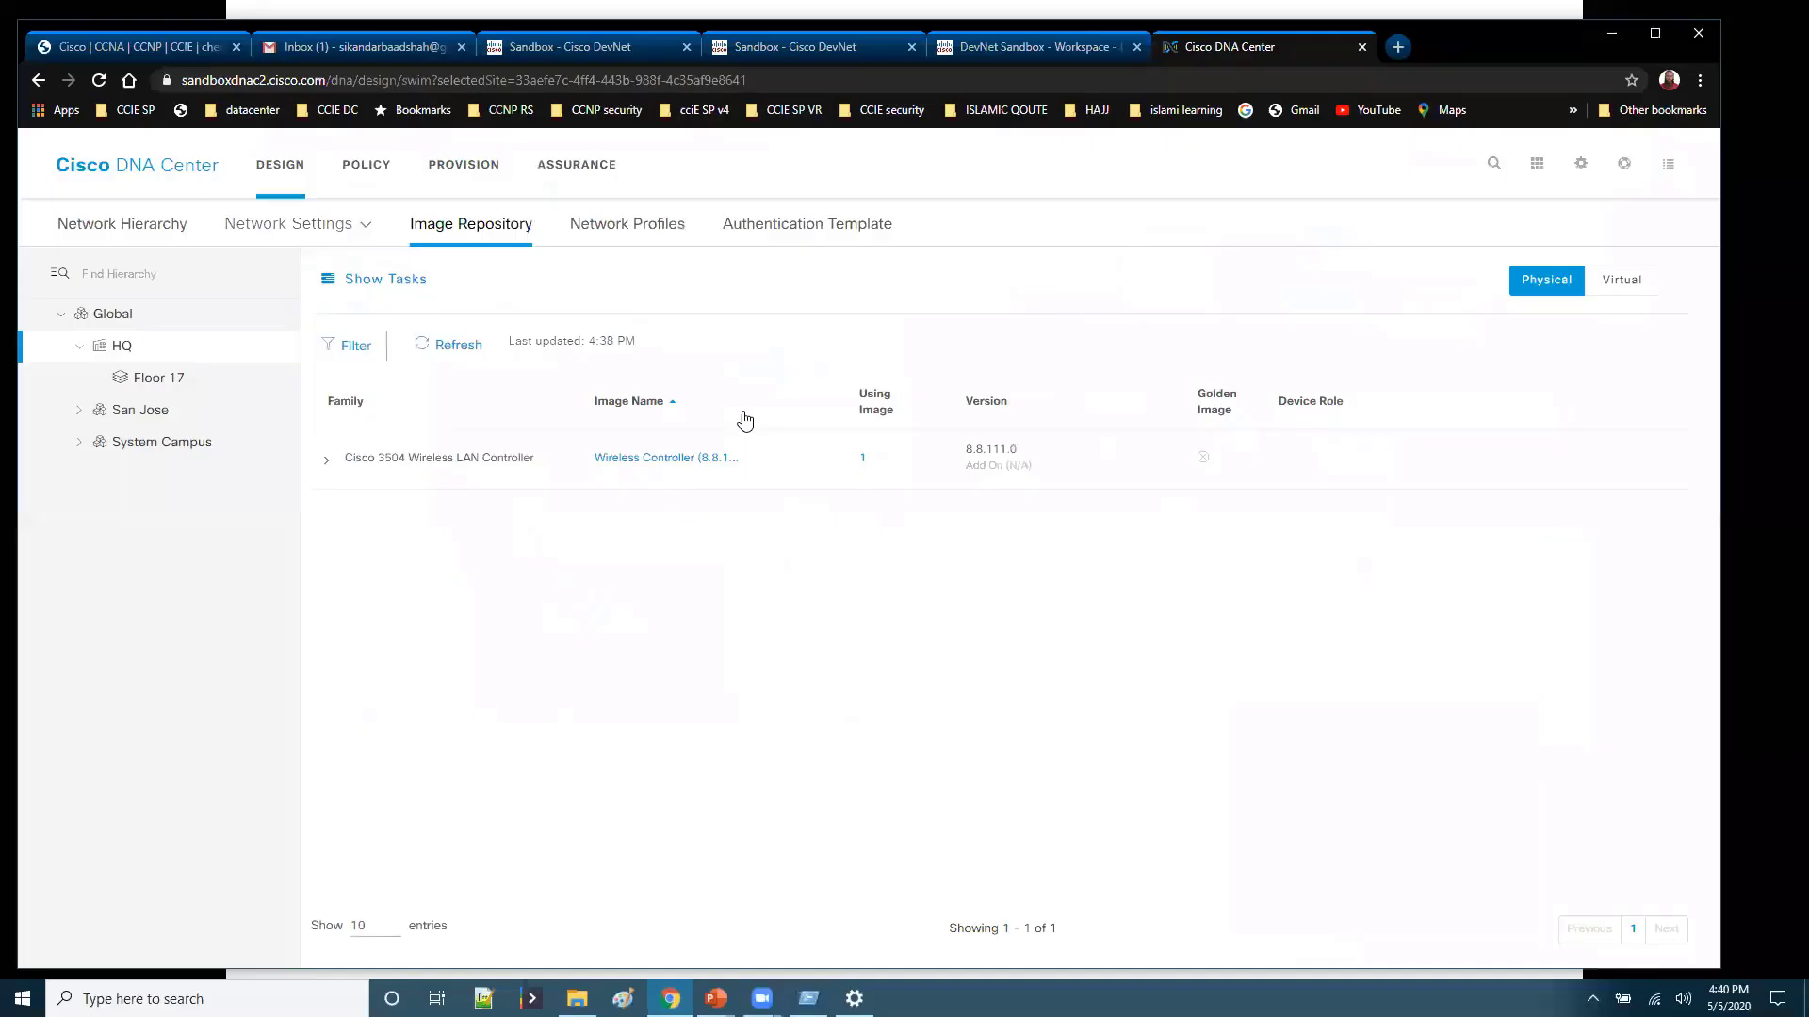
click(741, 414)
click(86, 171)
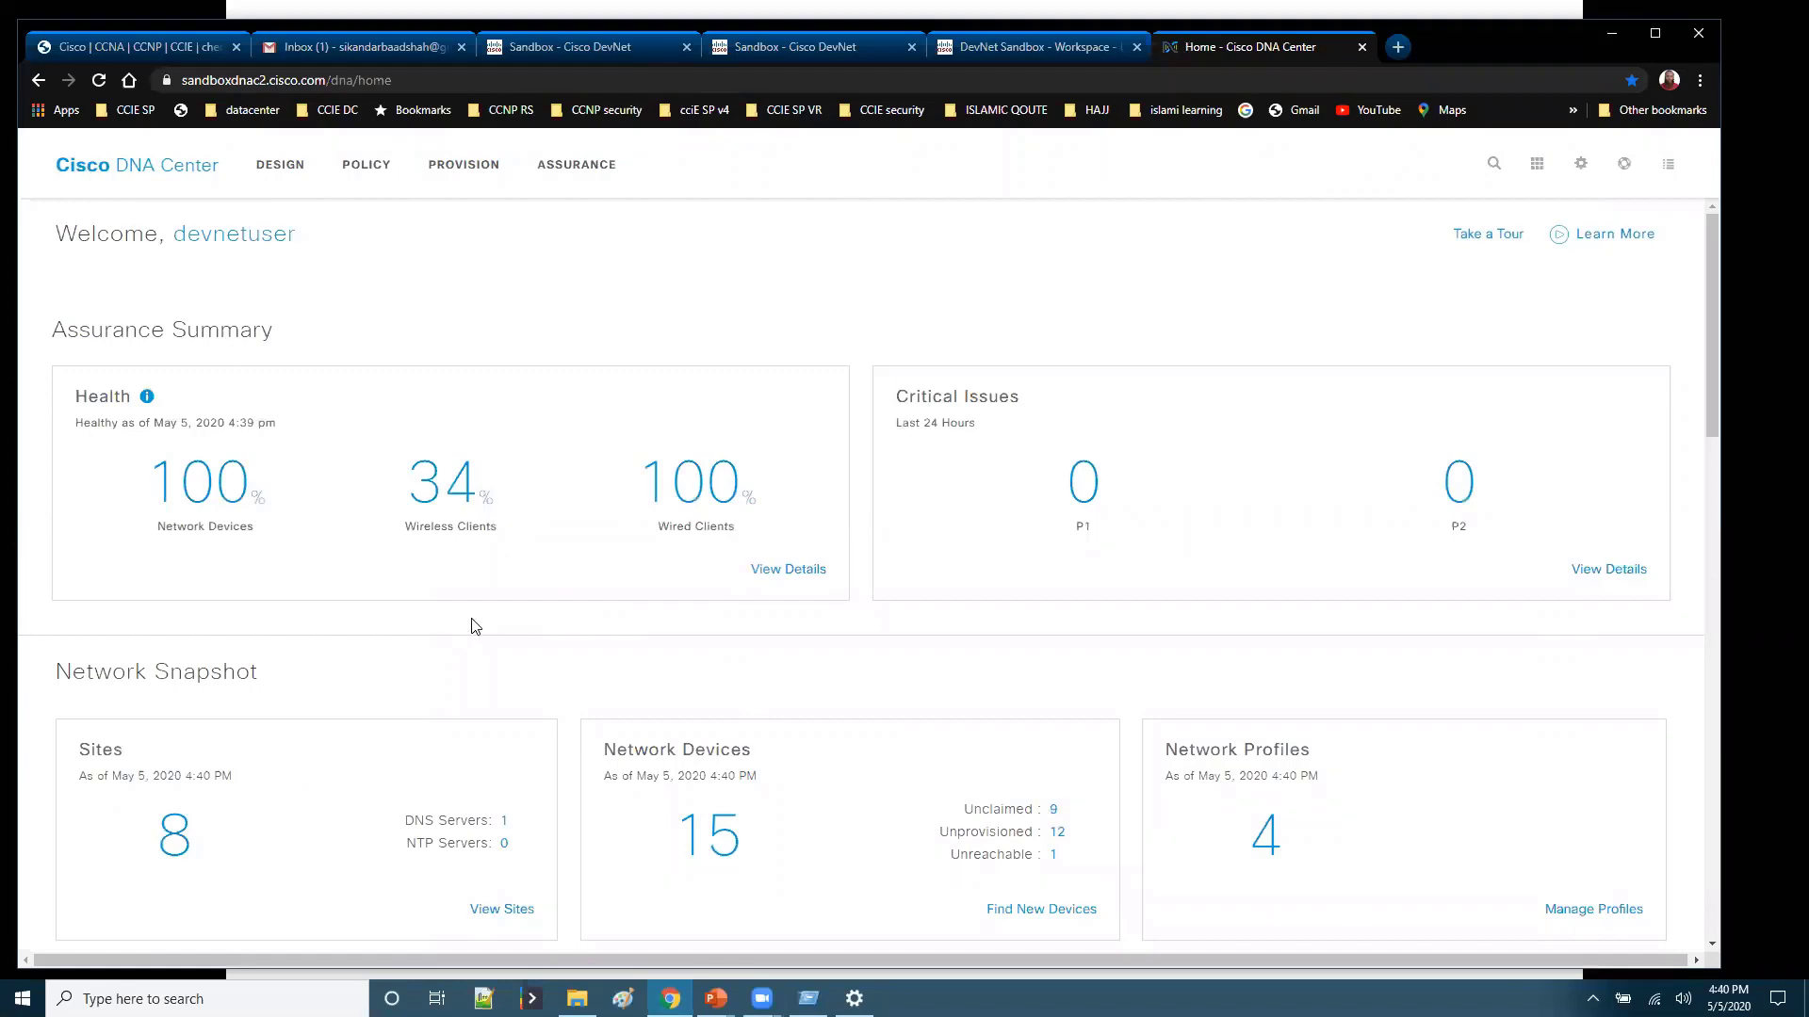
scroll(471, 636, down, 15)
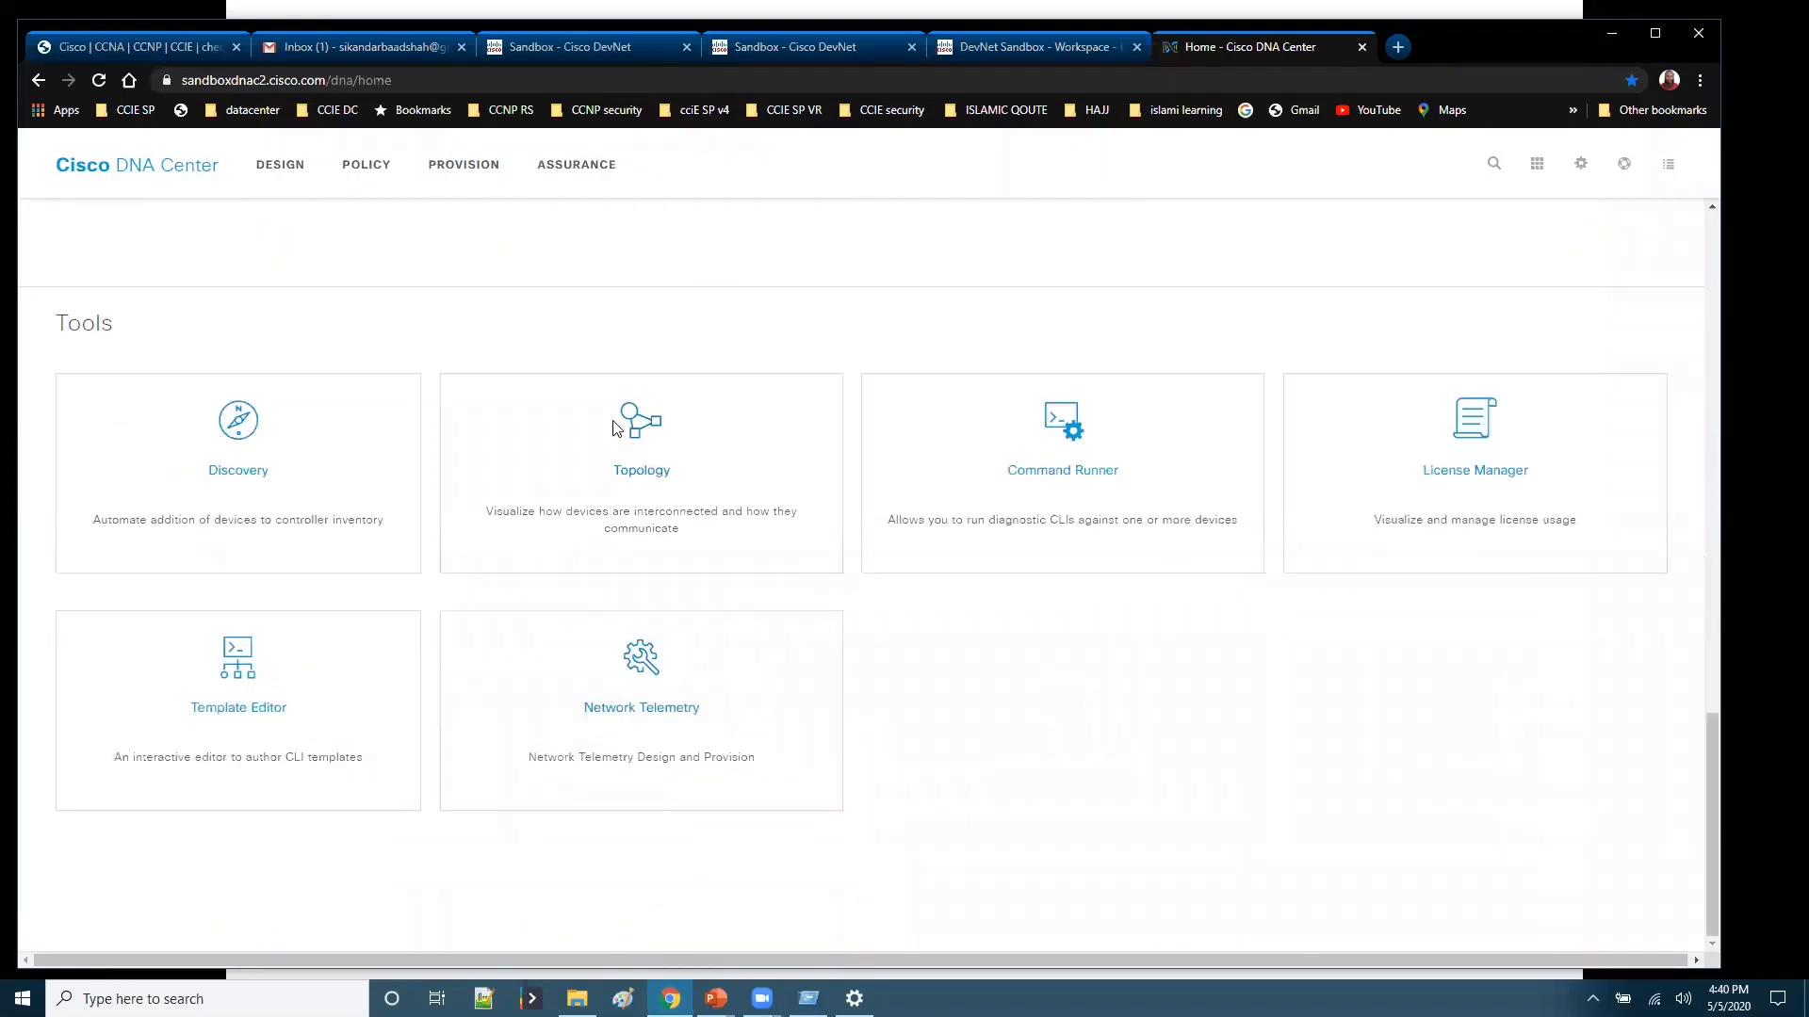
click(633, 454)
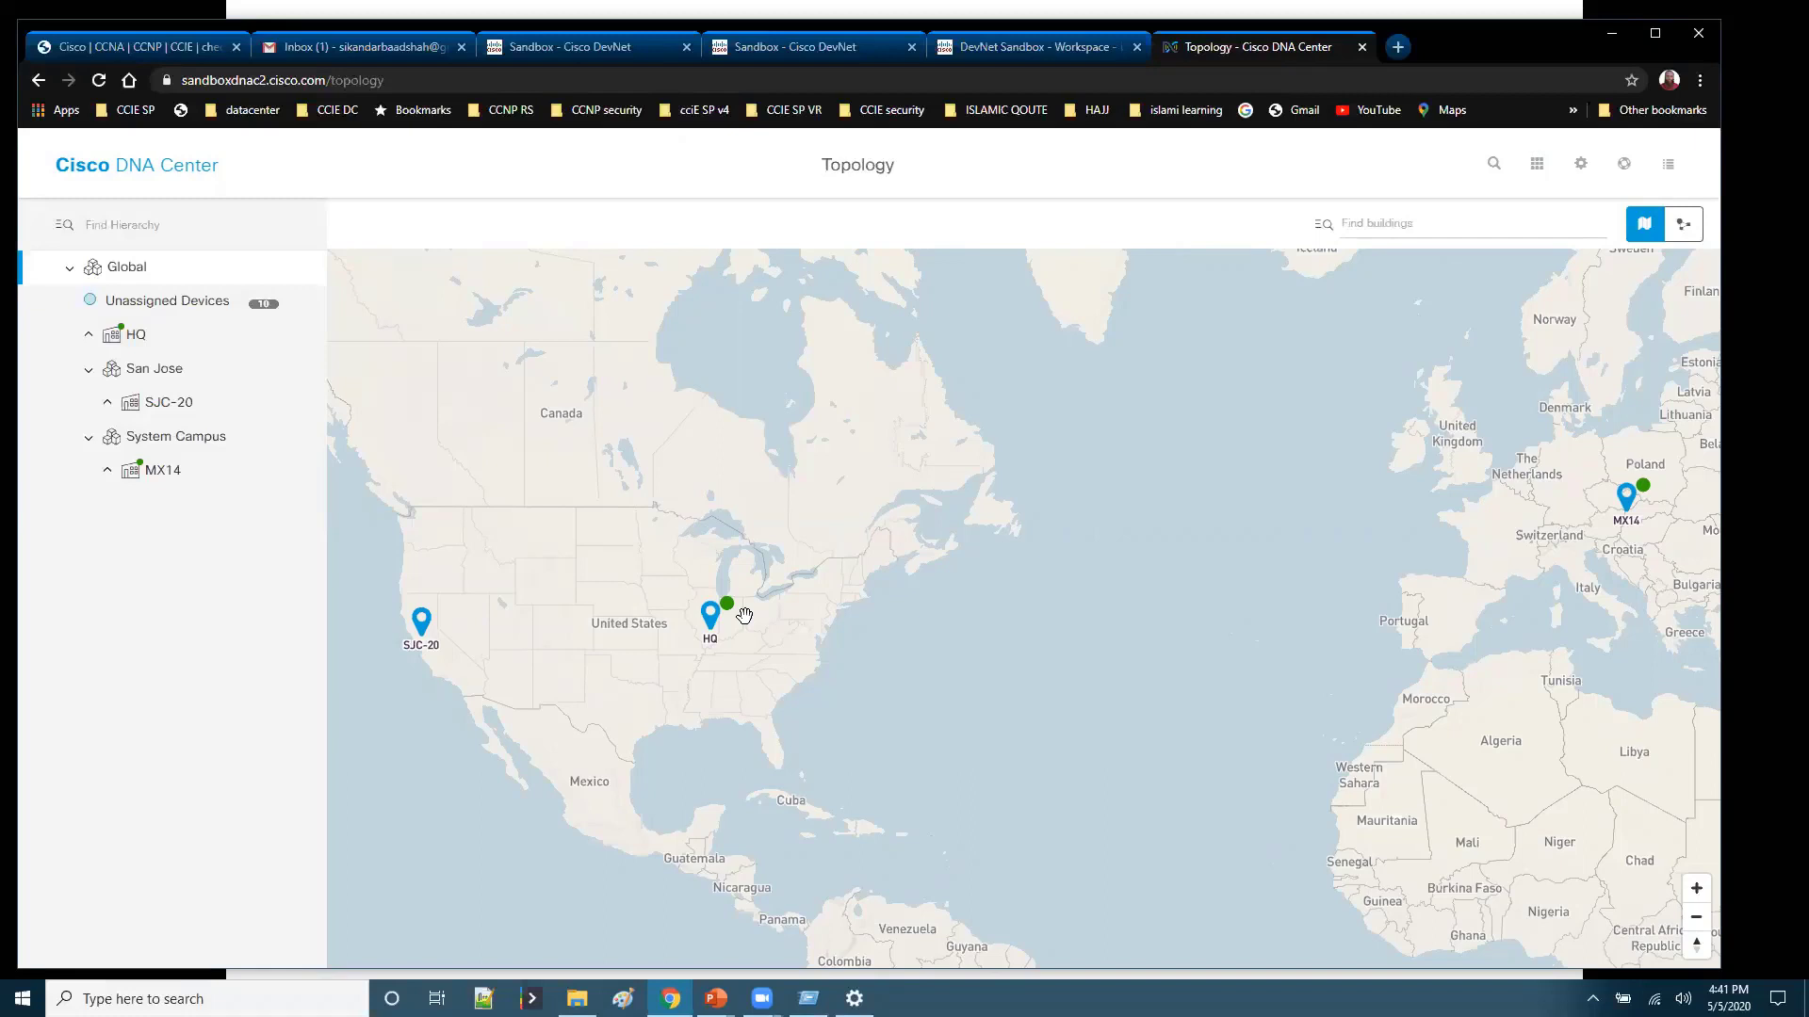
Step: View the HQ and Global device topologies, and return to the geographic map of sites
click(135, 346)
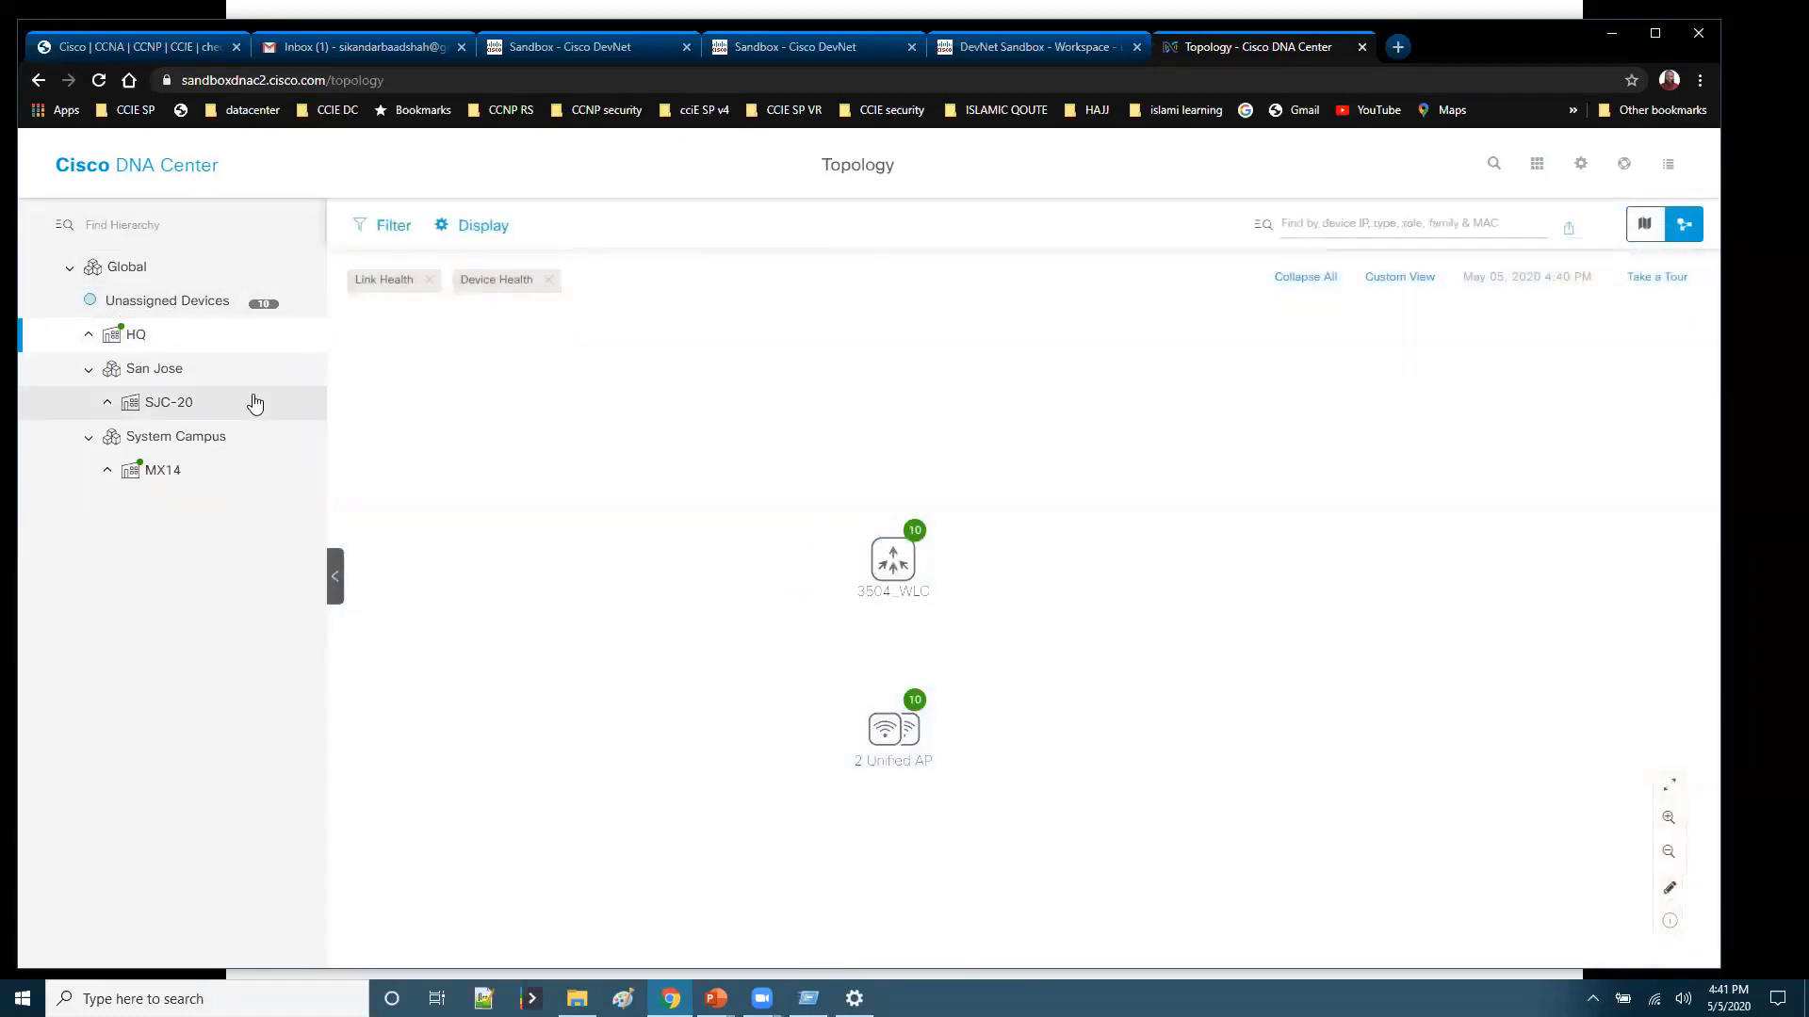
click(124, 271)
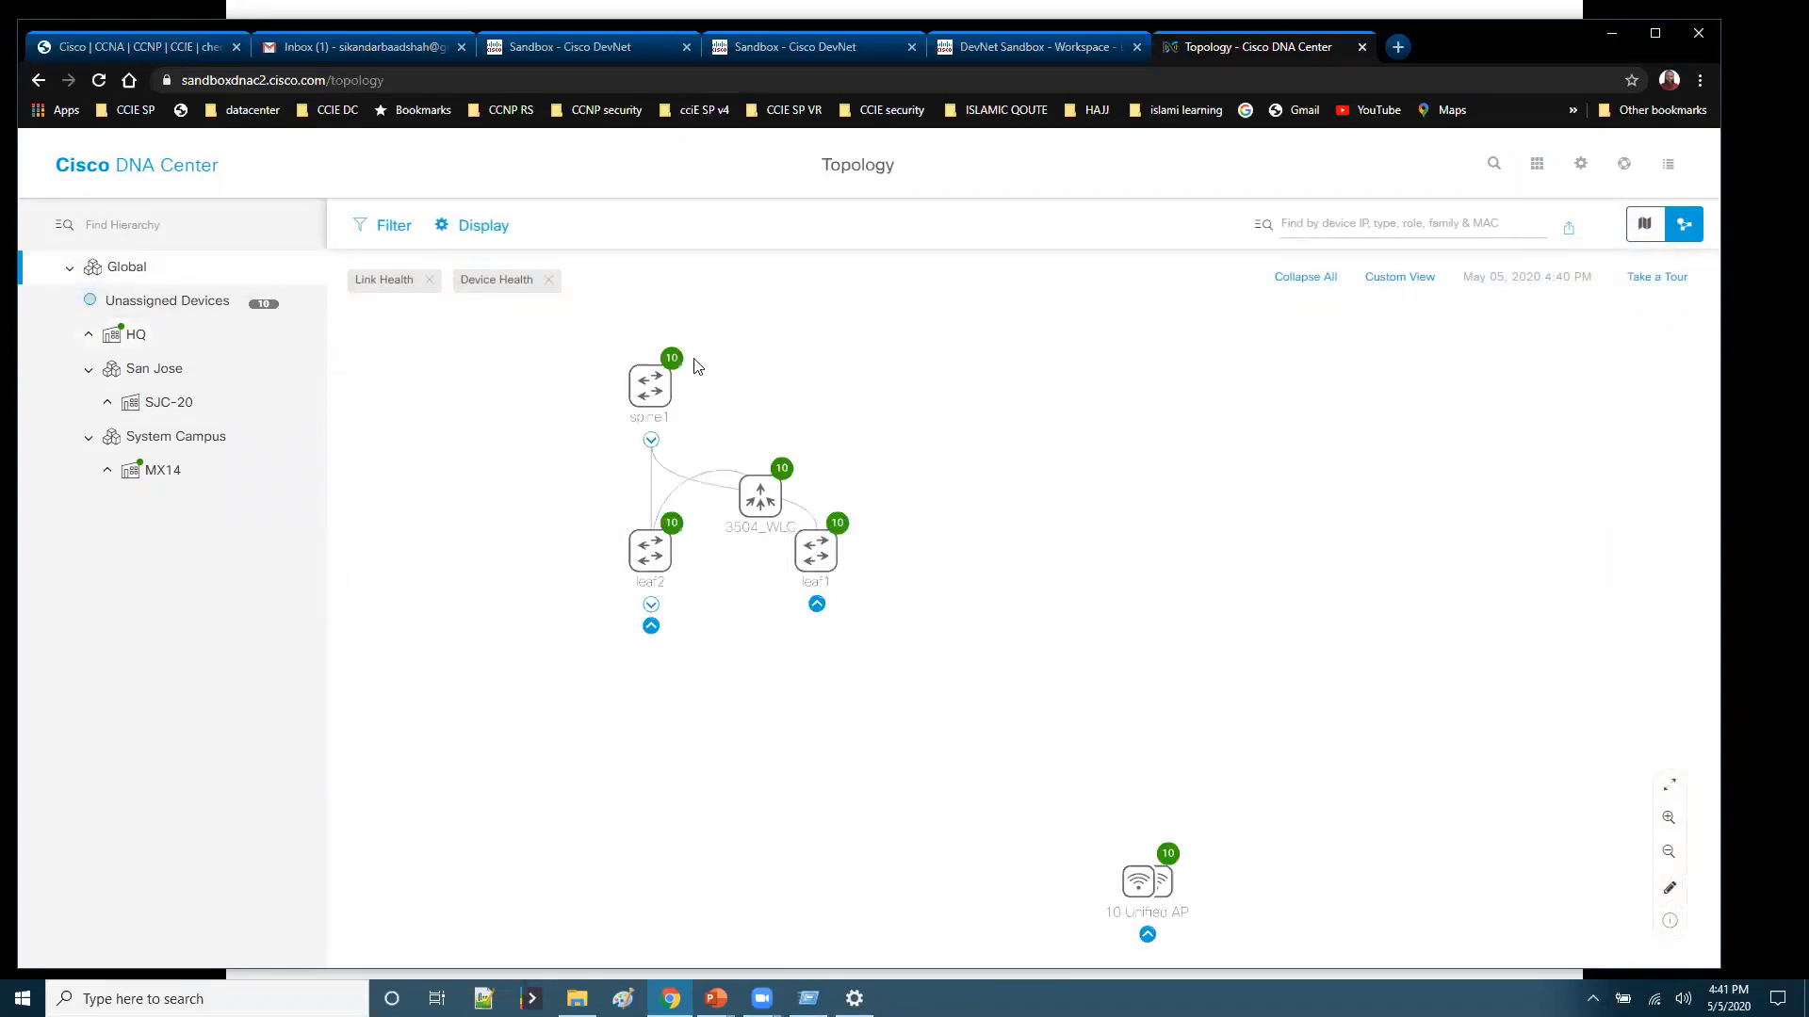
mouse_move(732, 471)
click(1646, 234)
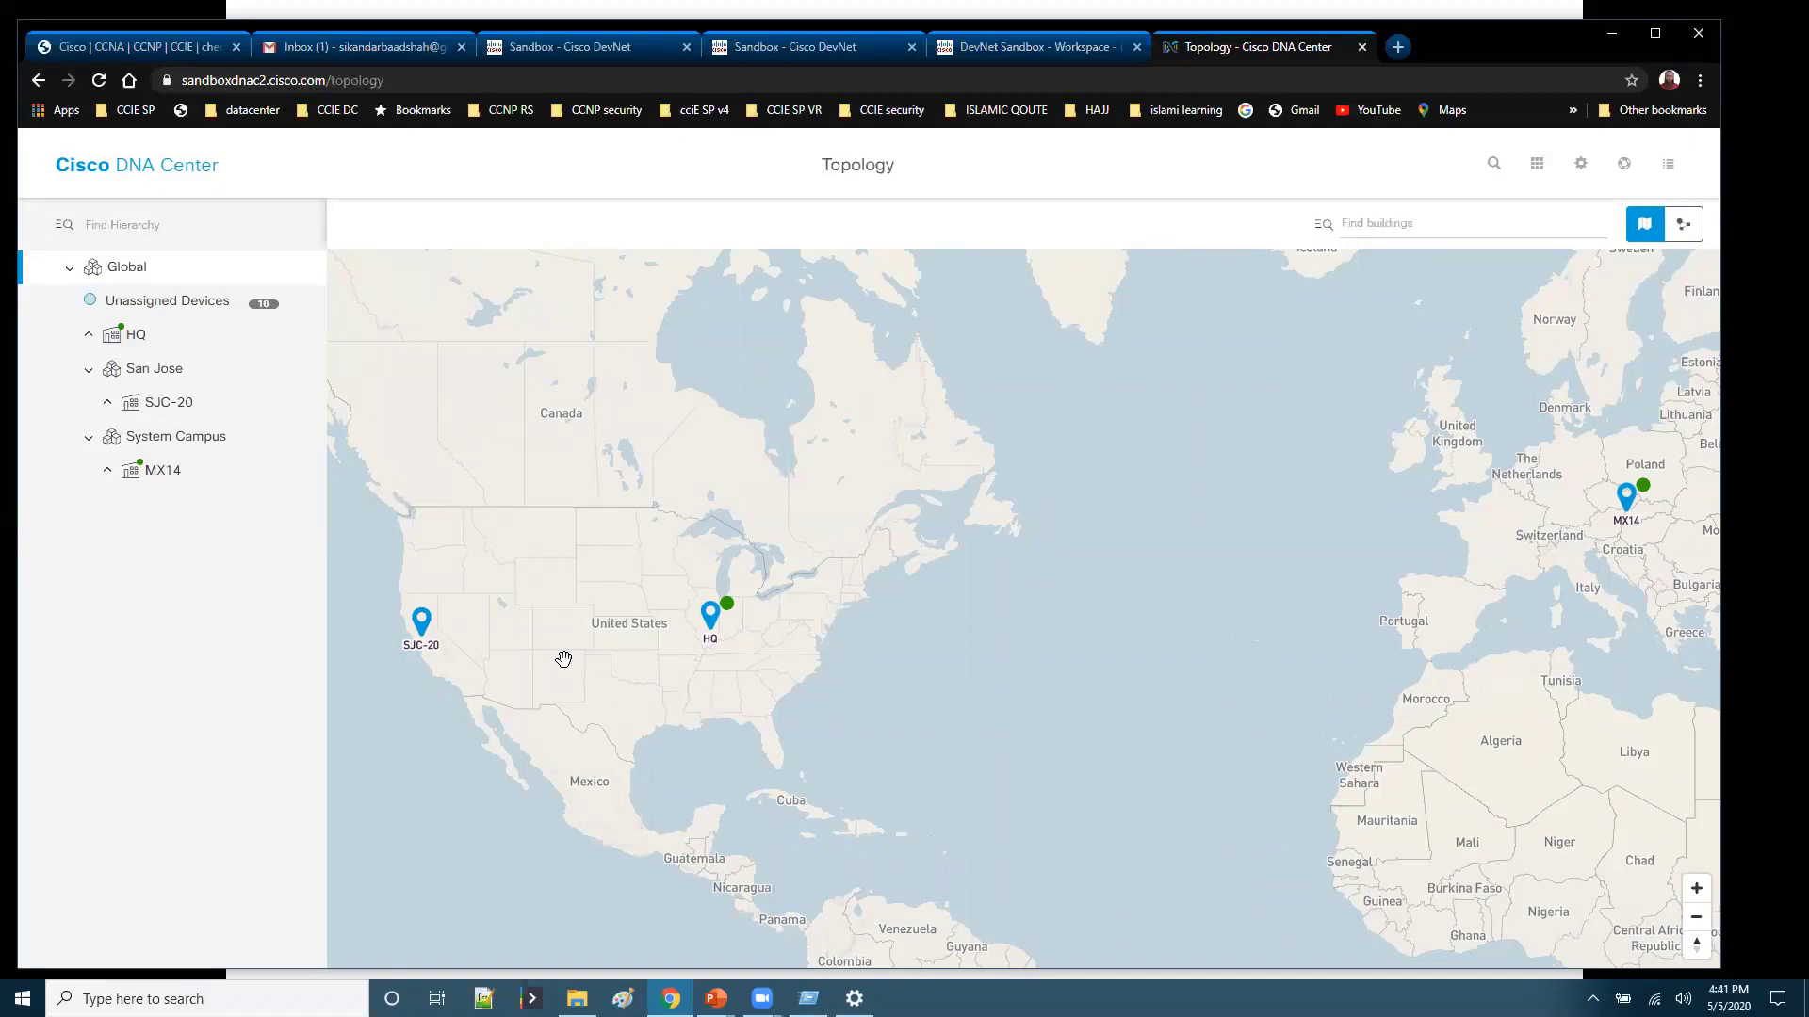
Step: View the device topologies of the HQ, San Jose and SJC-20 sites
click(123, 334)
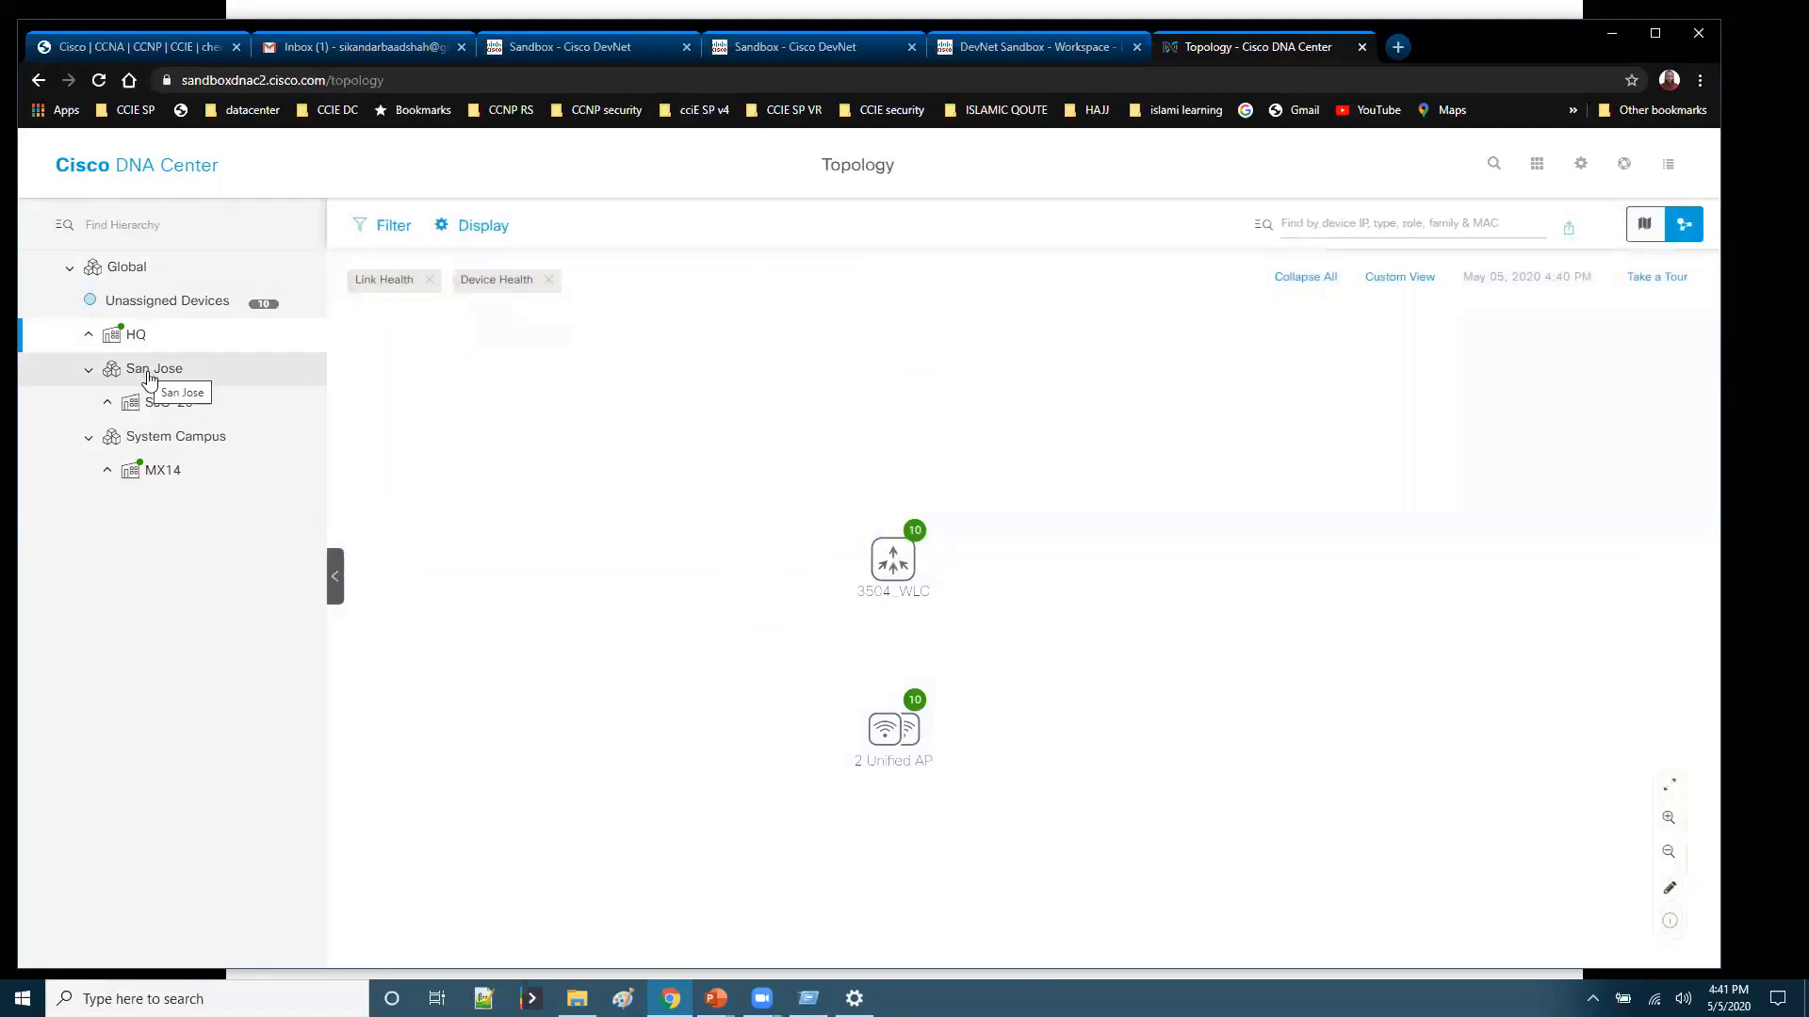
click(151, 379)
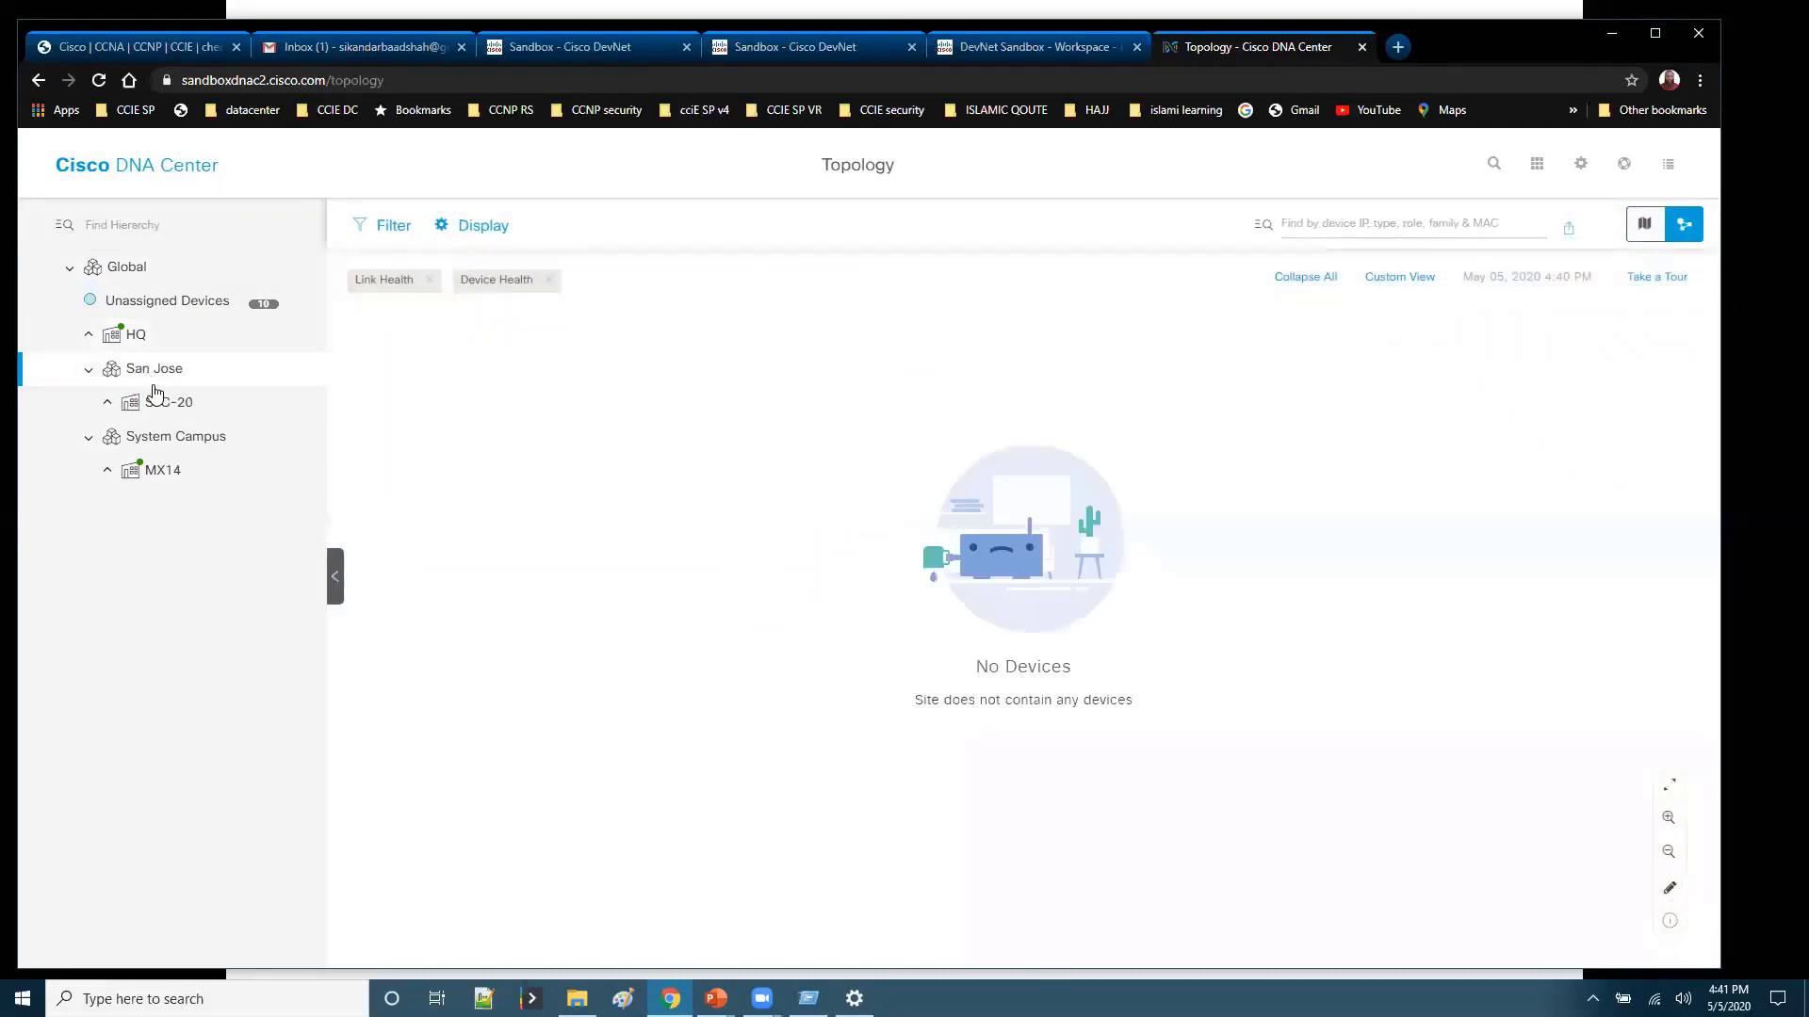
click(157, 400)
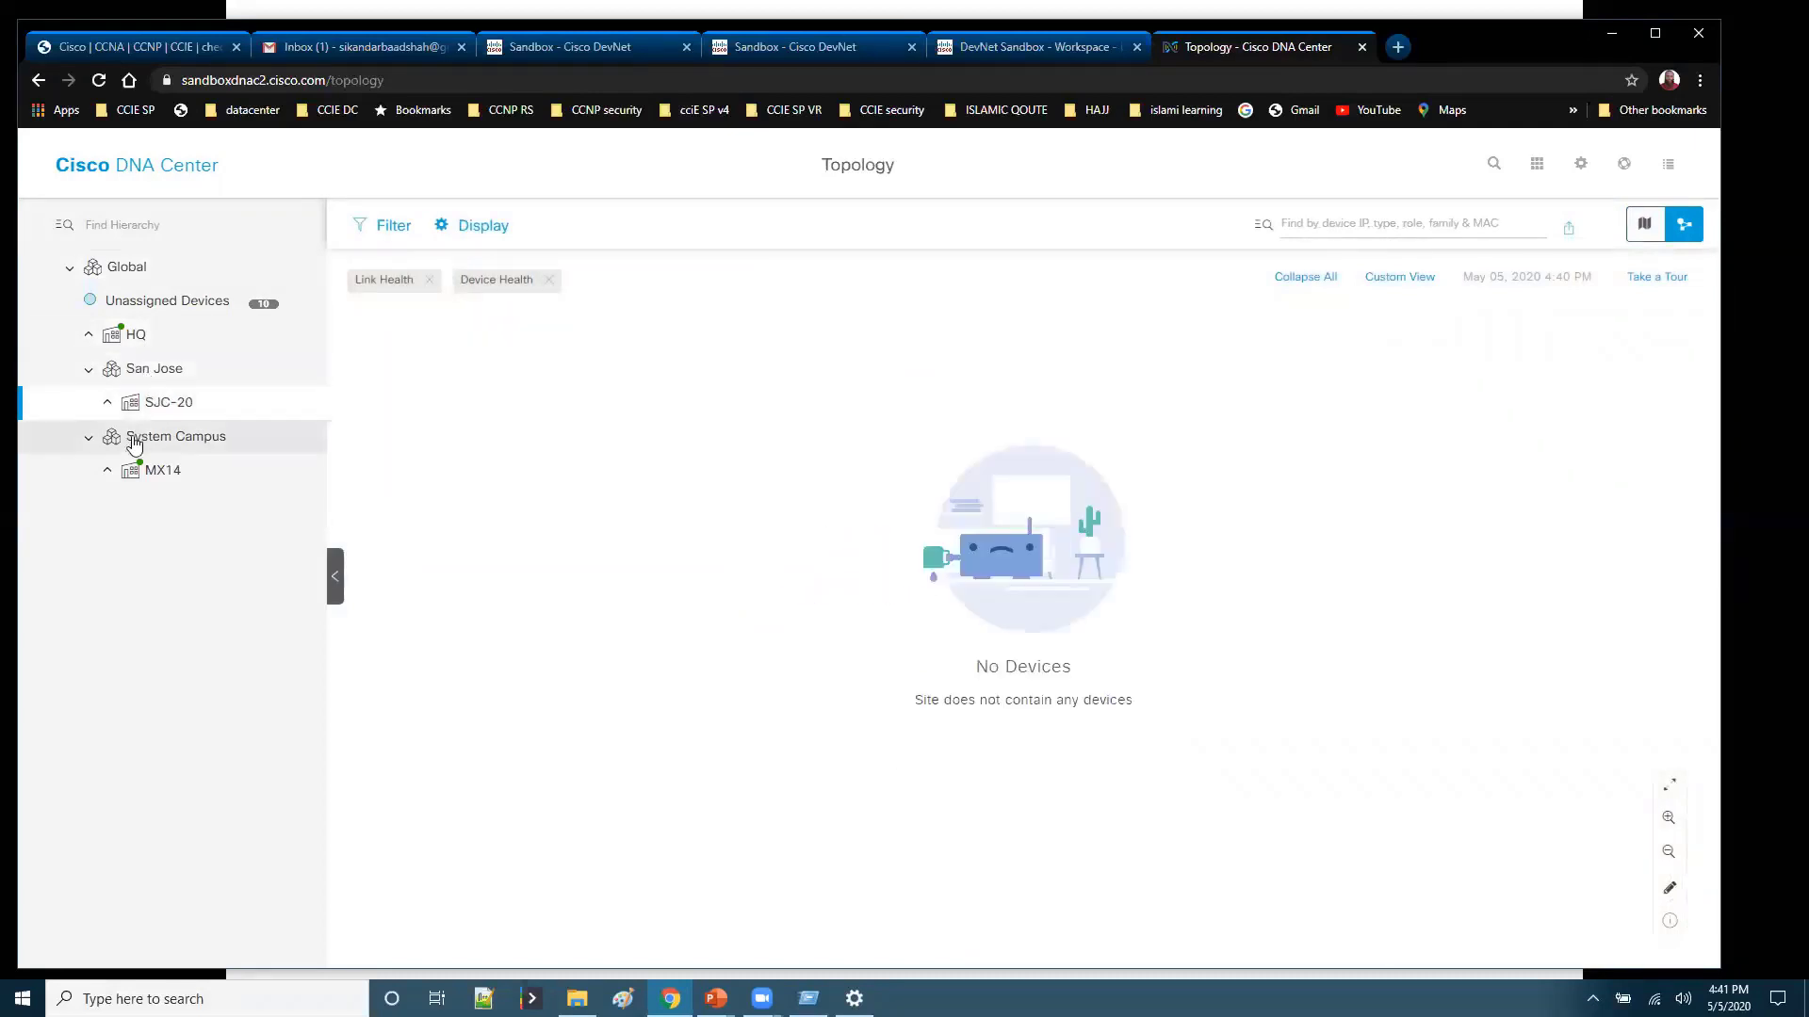
Step: Expand MX14 under System Campus, view floor 14's topology and show the details of access point T1-10
click(107, 471)
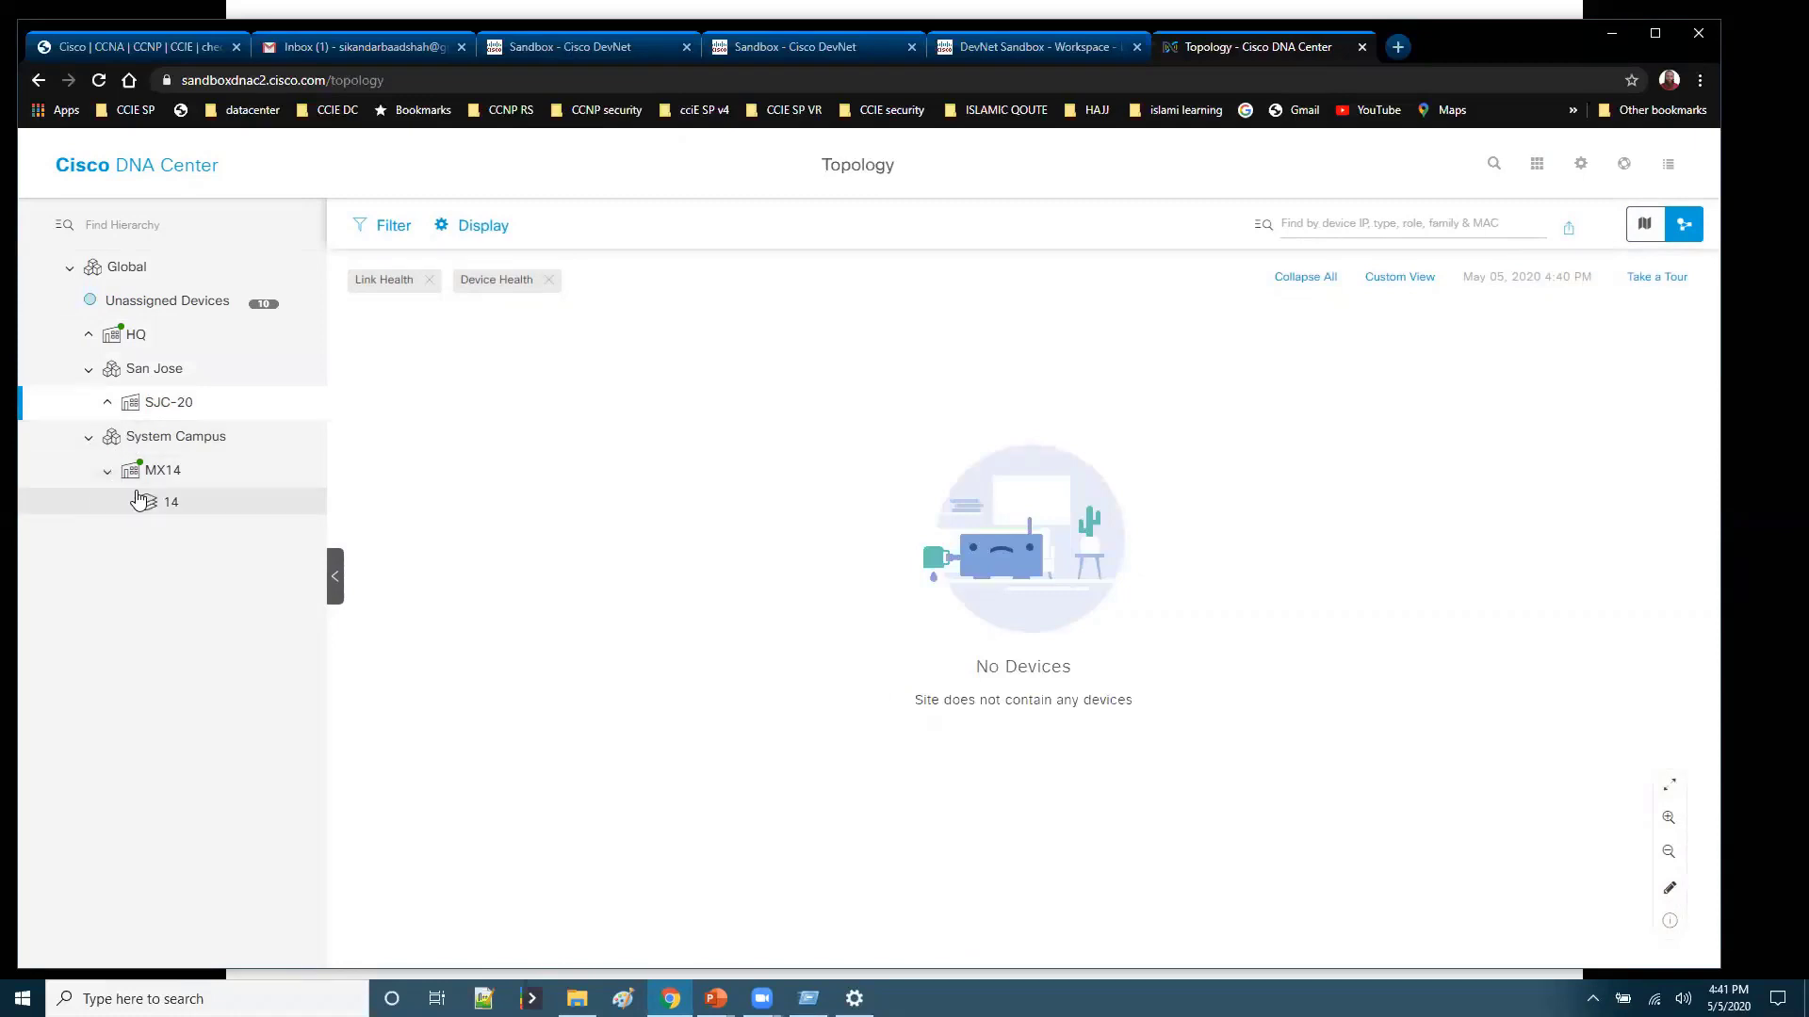
click(146, 471)
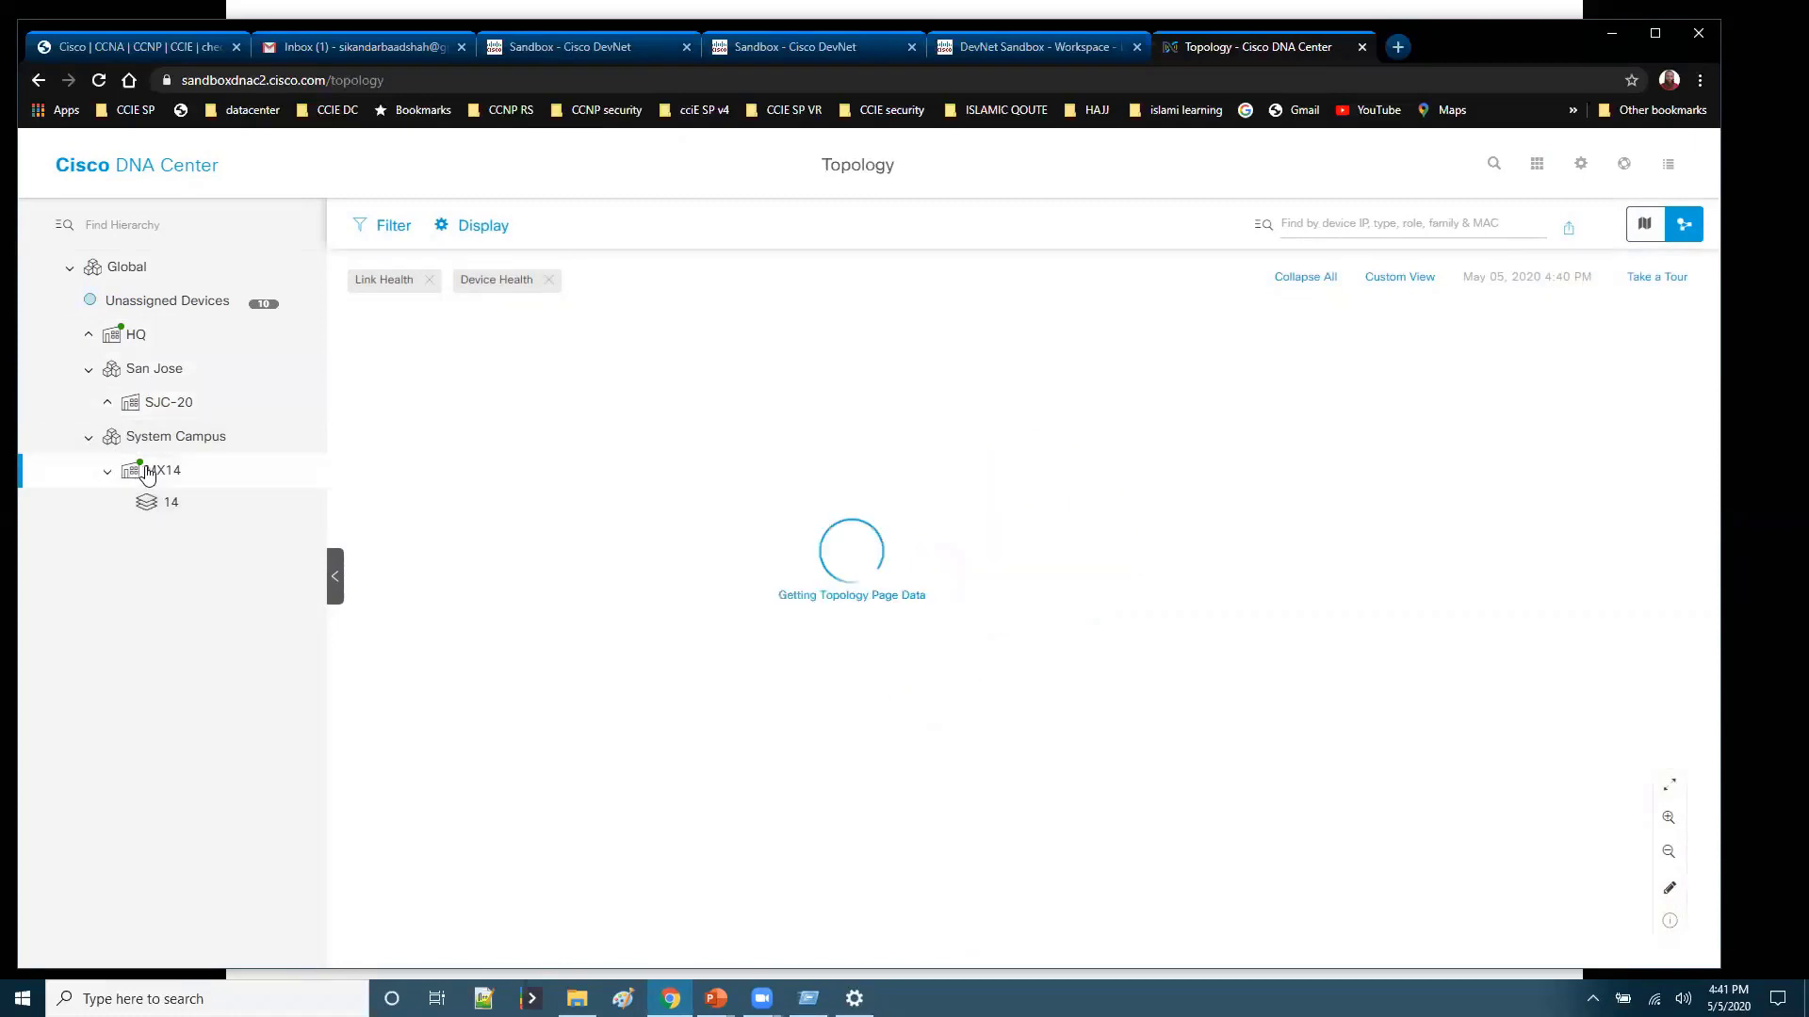
click(167, 507)
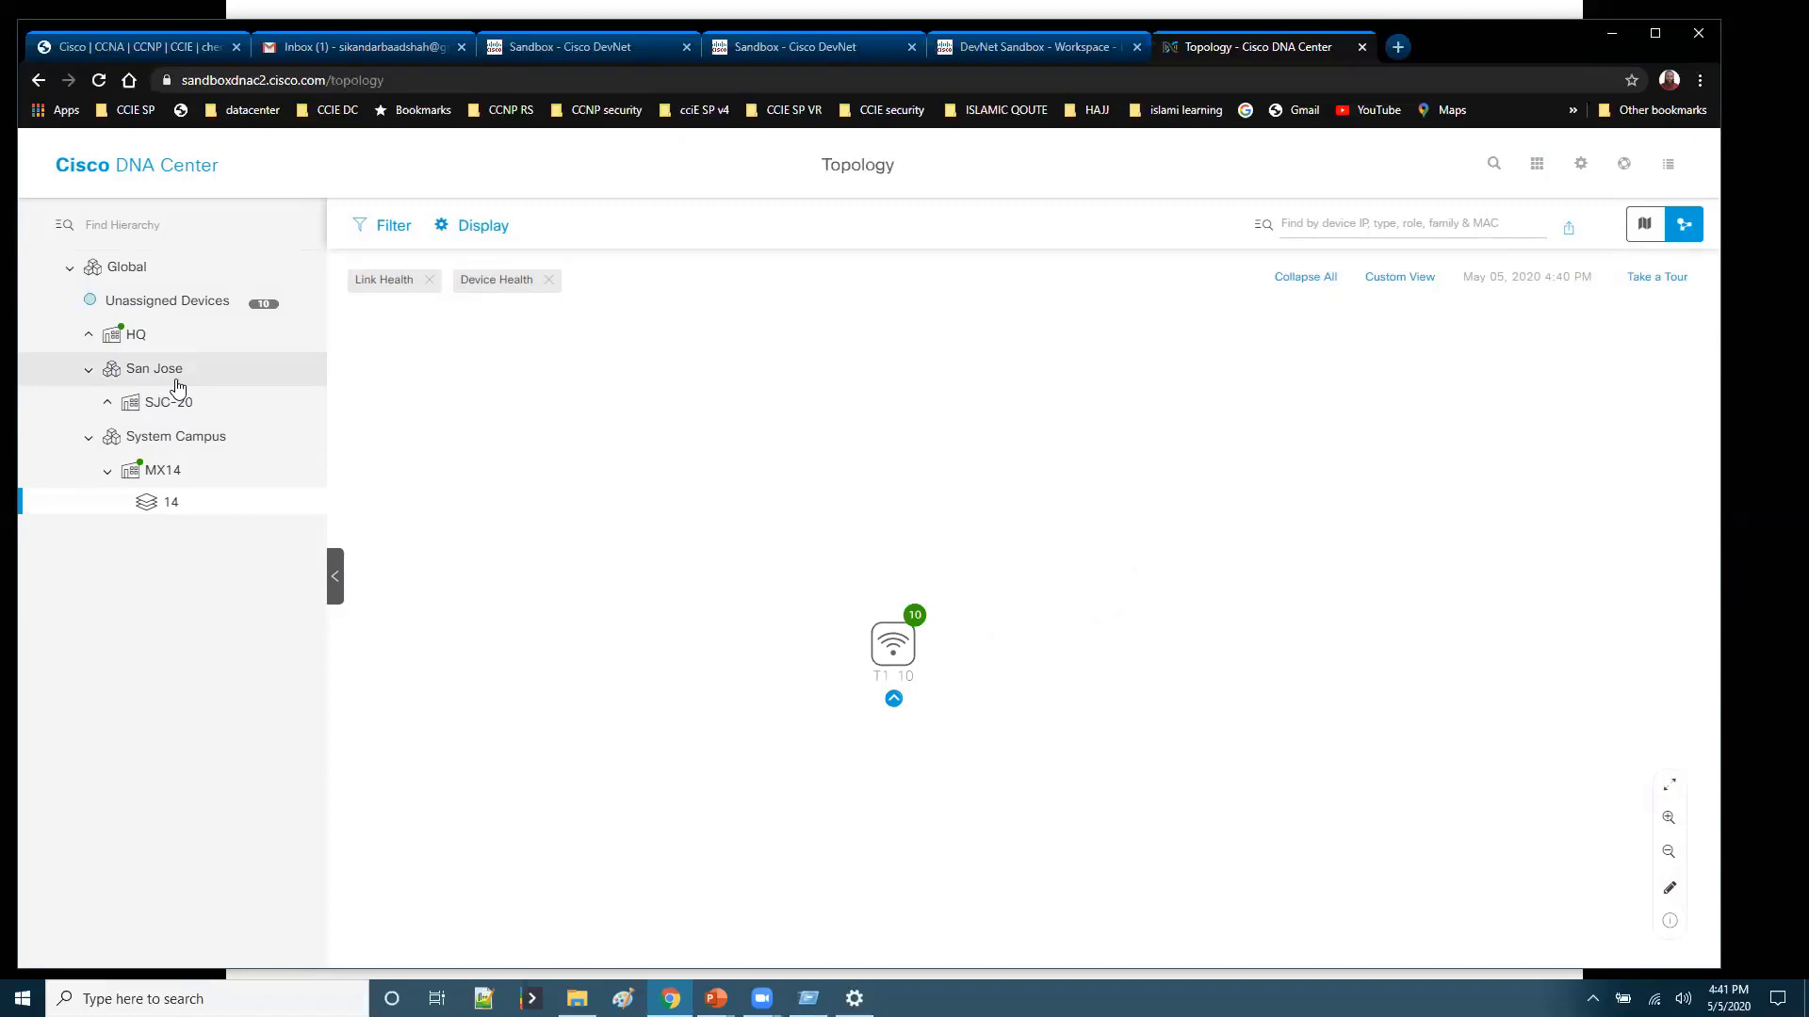
click(892, 643)
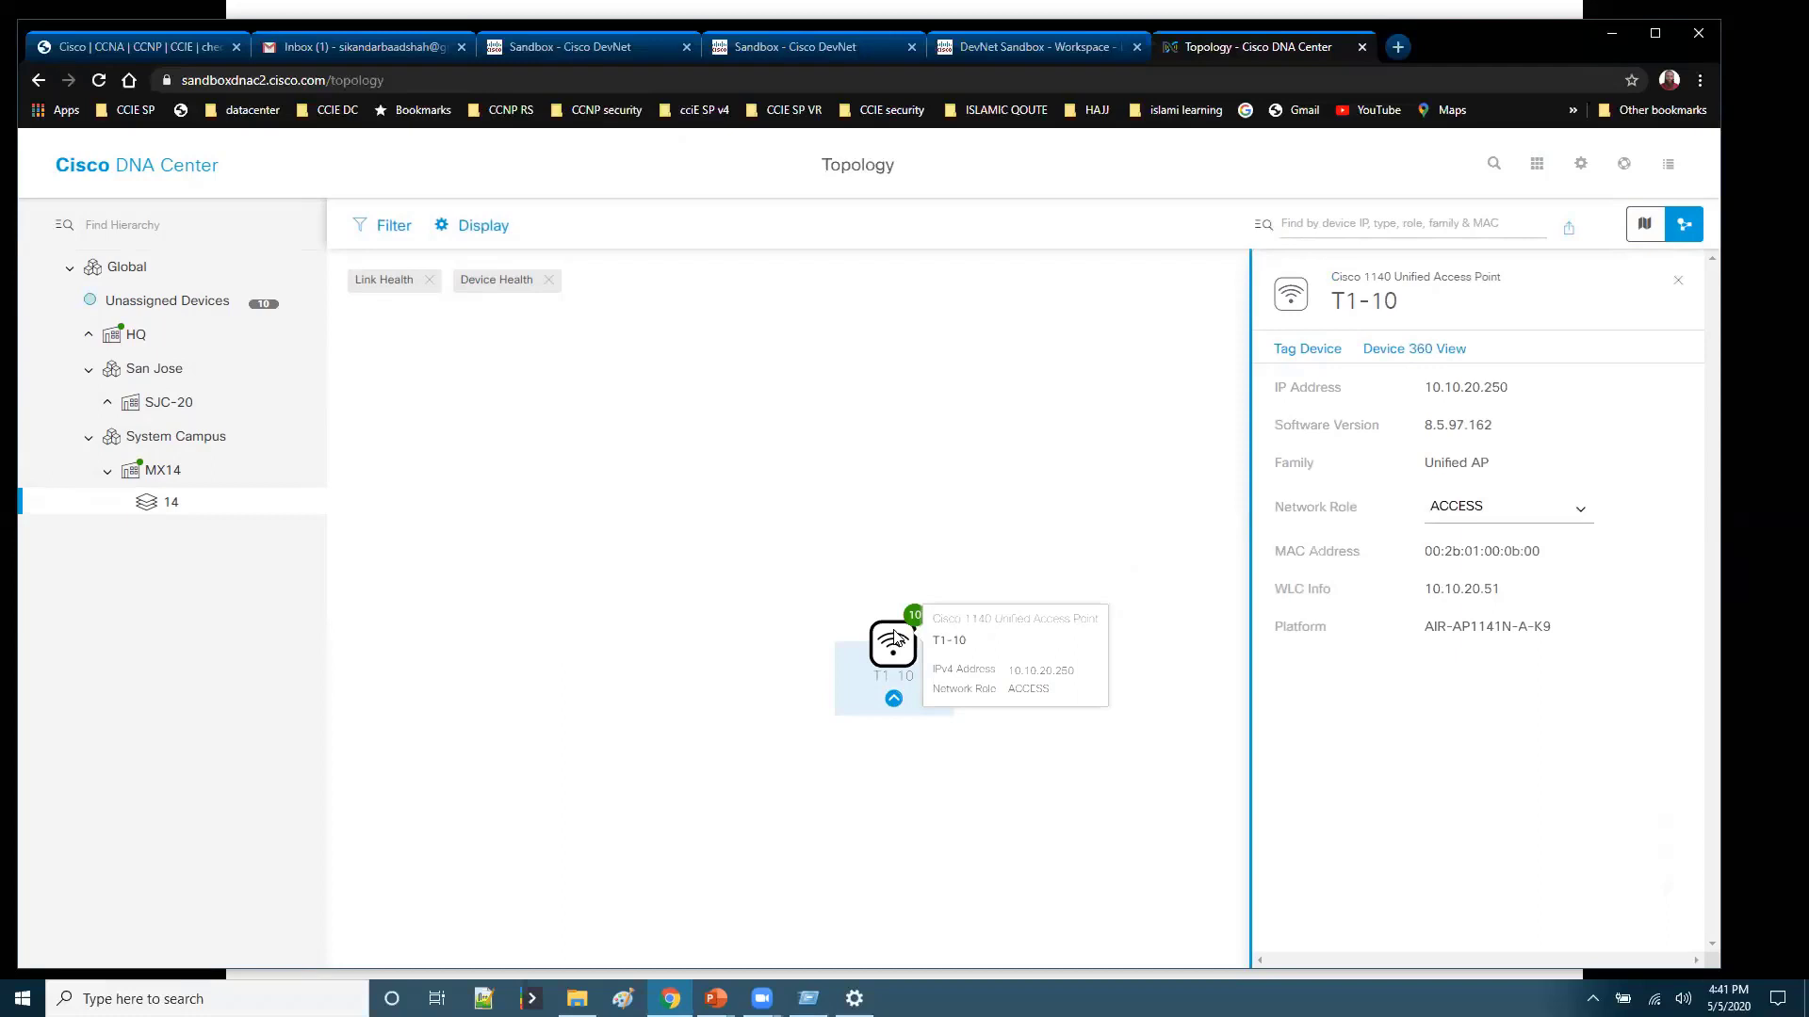
Step: Return to the Global topology and inspect the details of the physical link between leaf2 and 3504_WLC
click(127, 273)
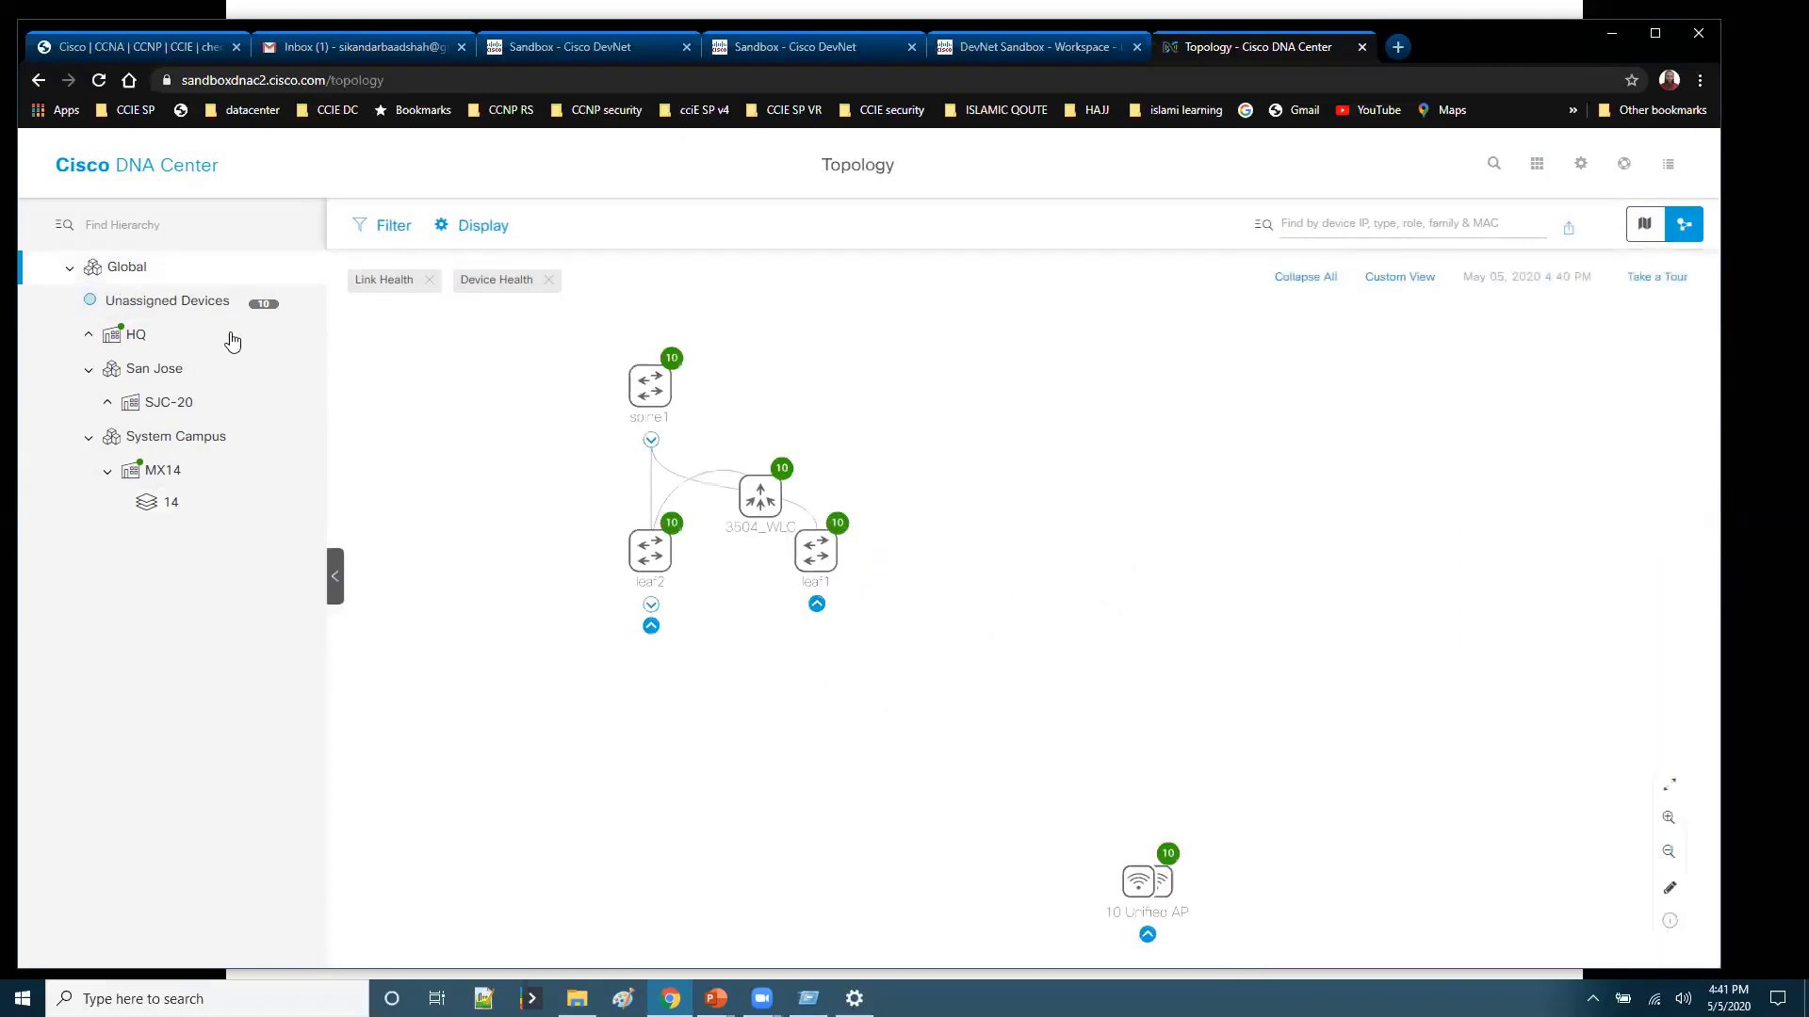
click(692, 485)
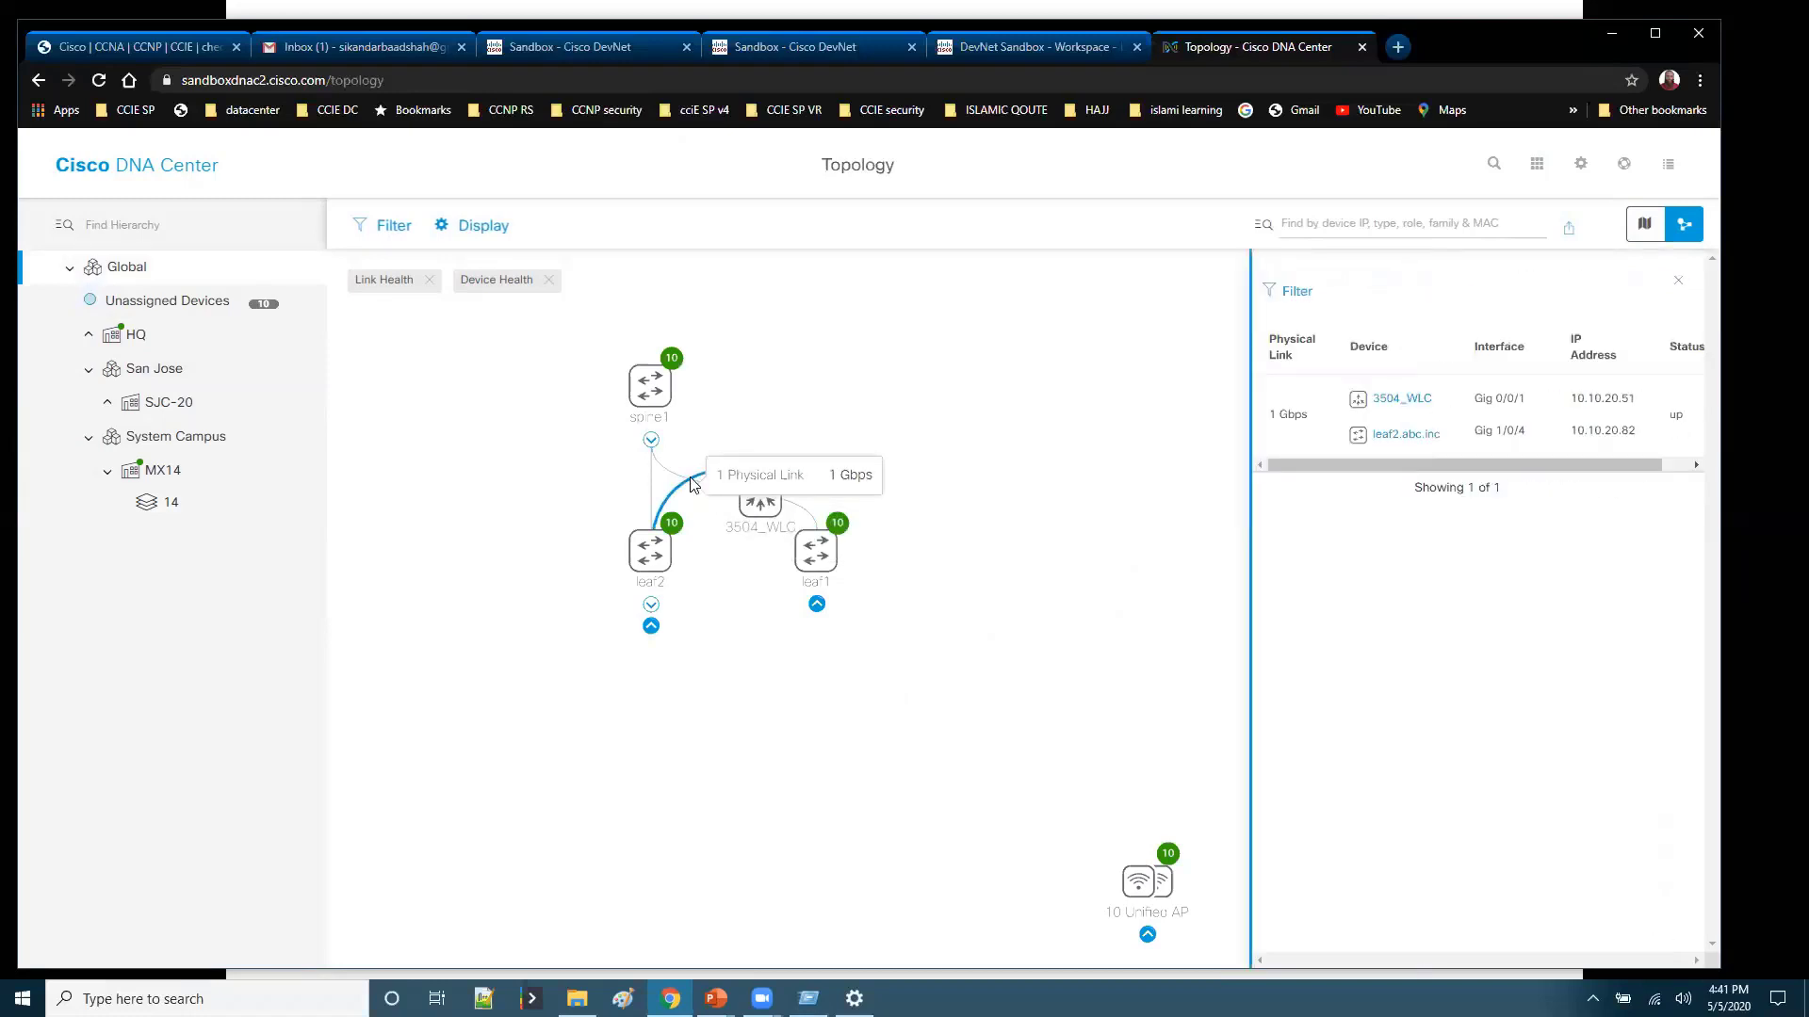
drag(1453, 462, 1528, 456)
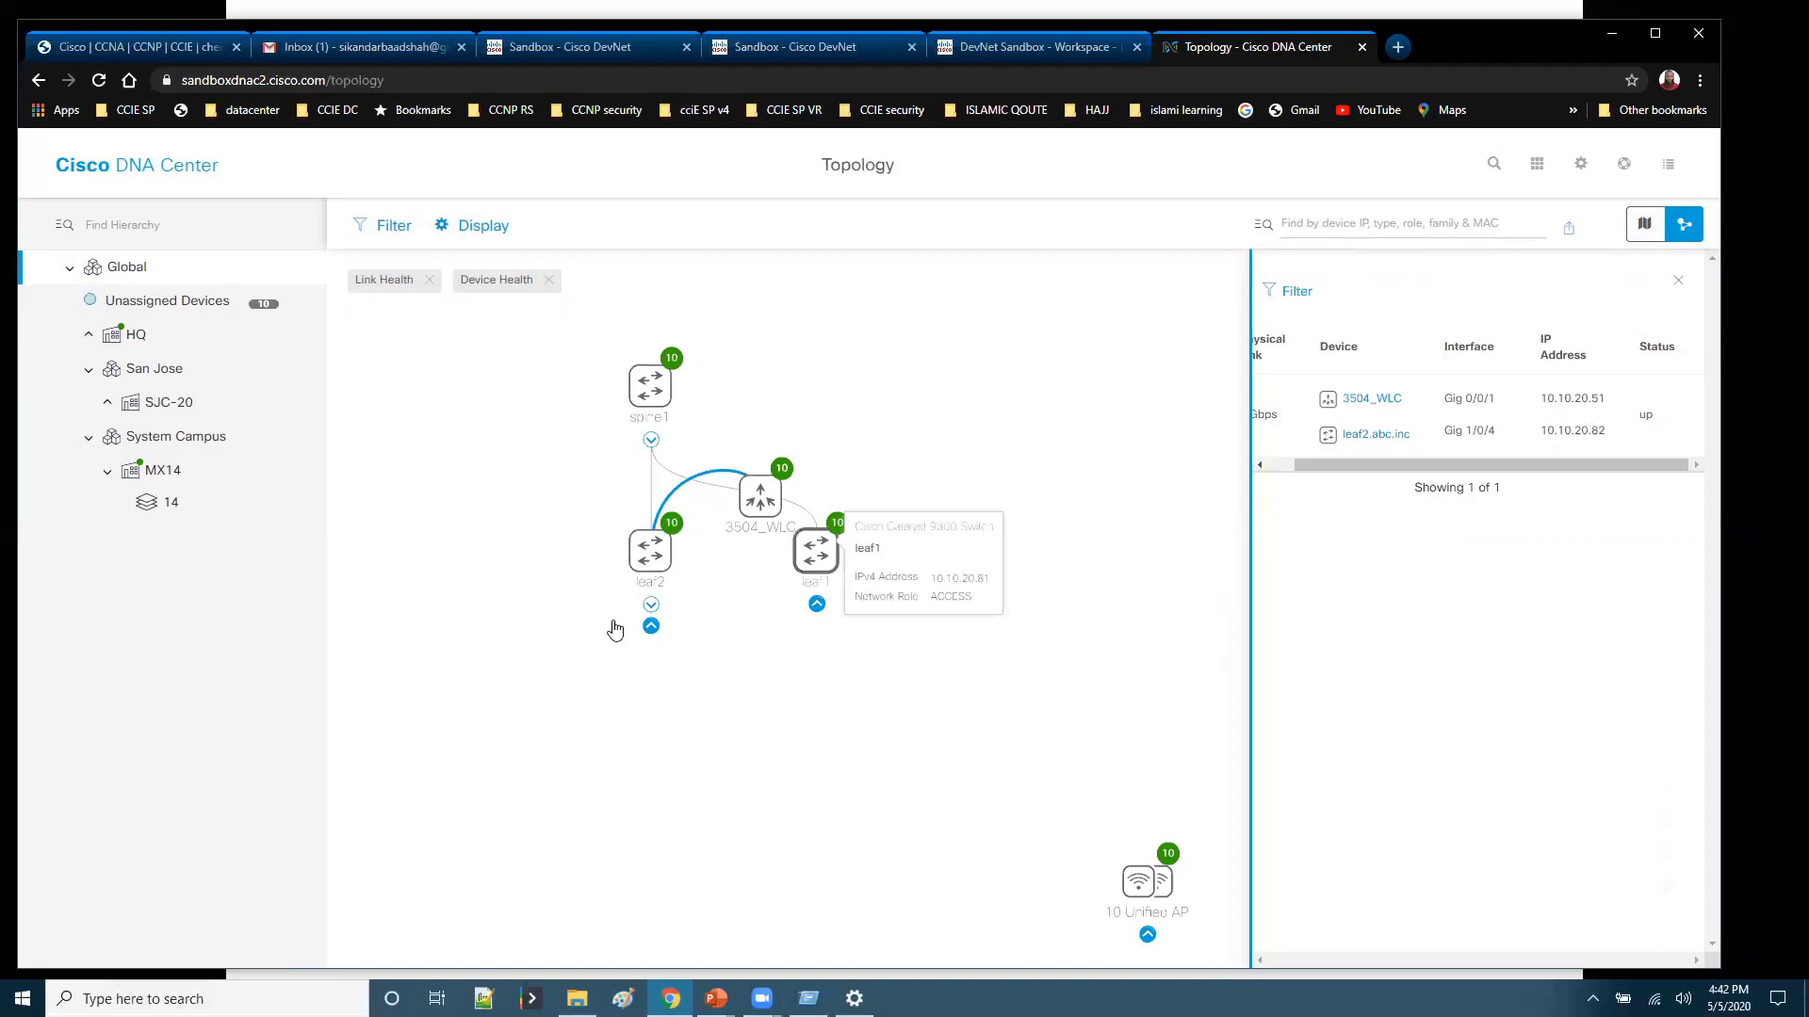
Step: Look through the topology filter's VRF, VLAN, Routing and Tagging options, and close the filter without applying it
click(382, 222)
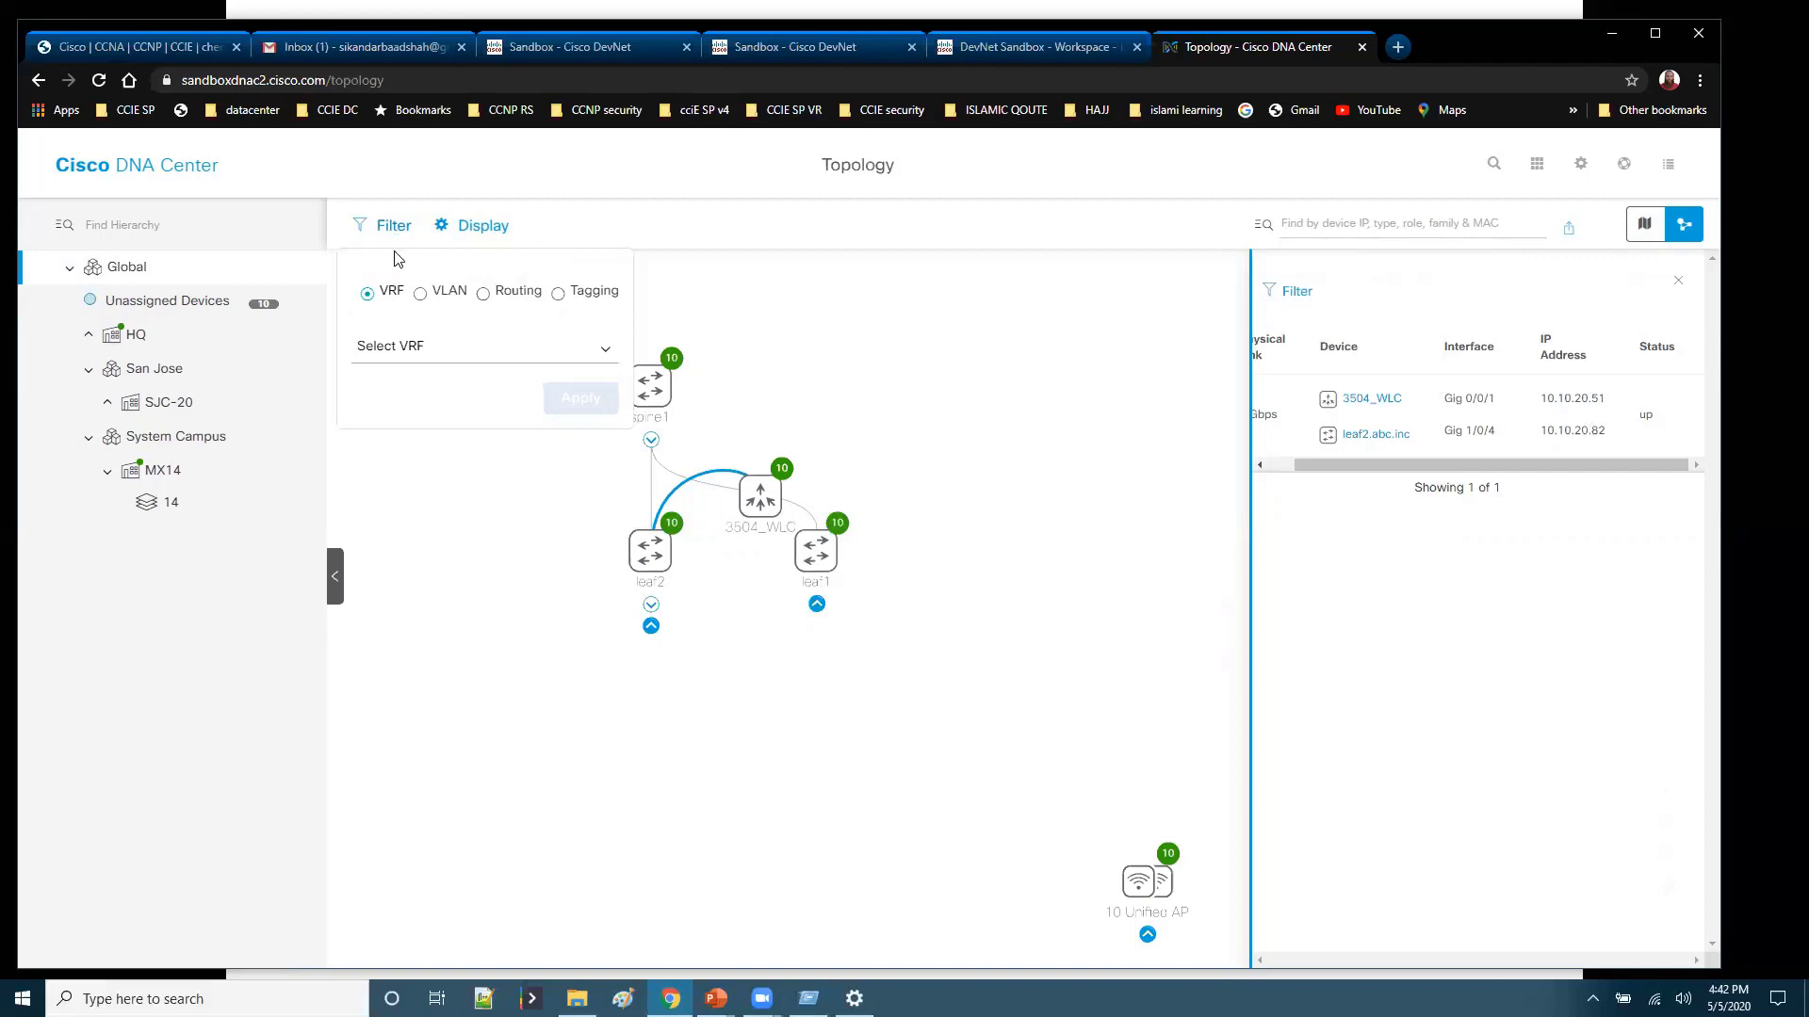
click(421, 347)
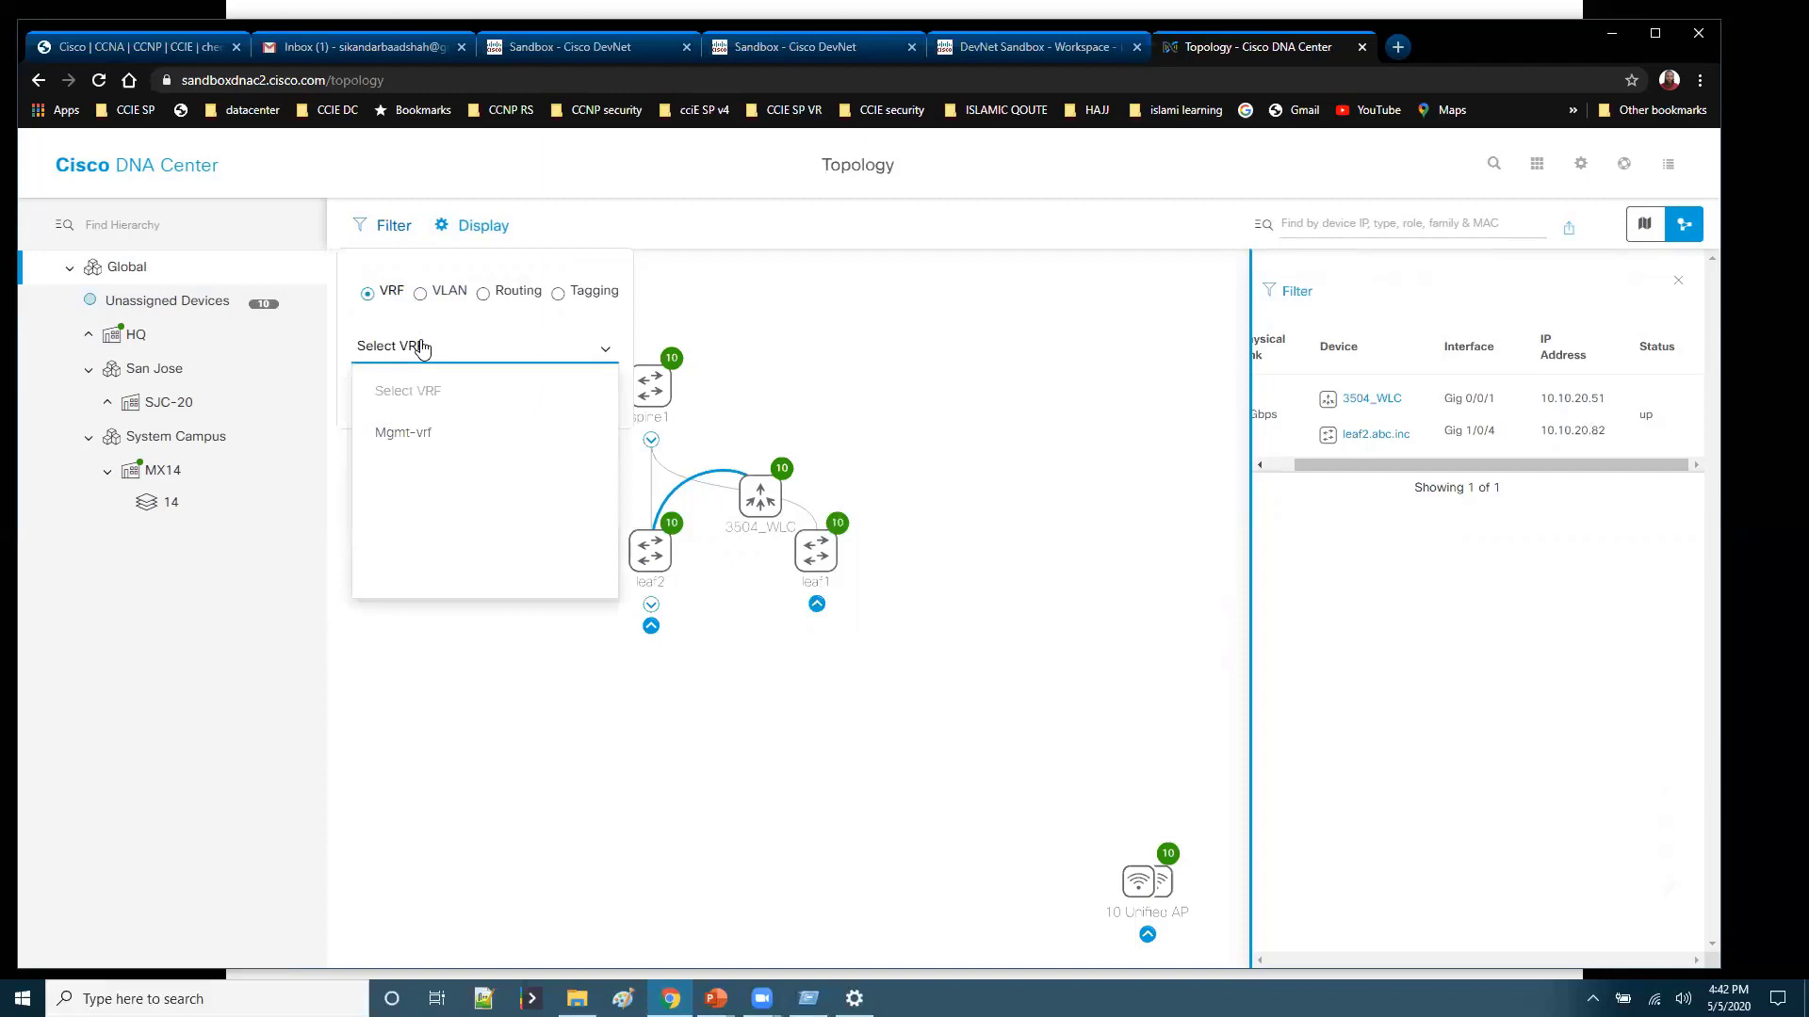
click(456, 294)
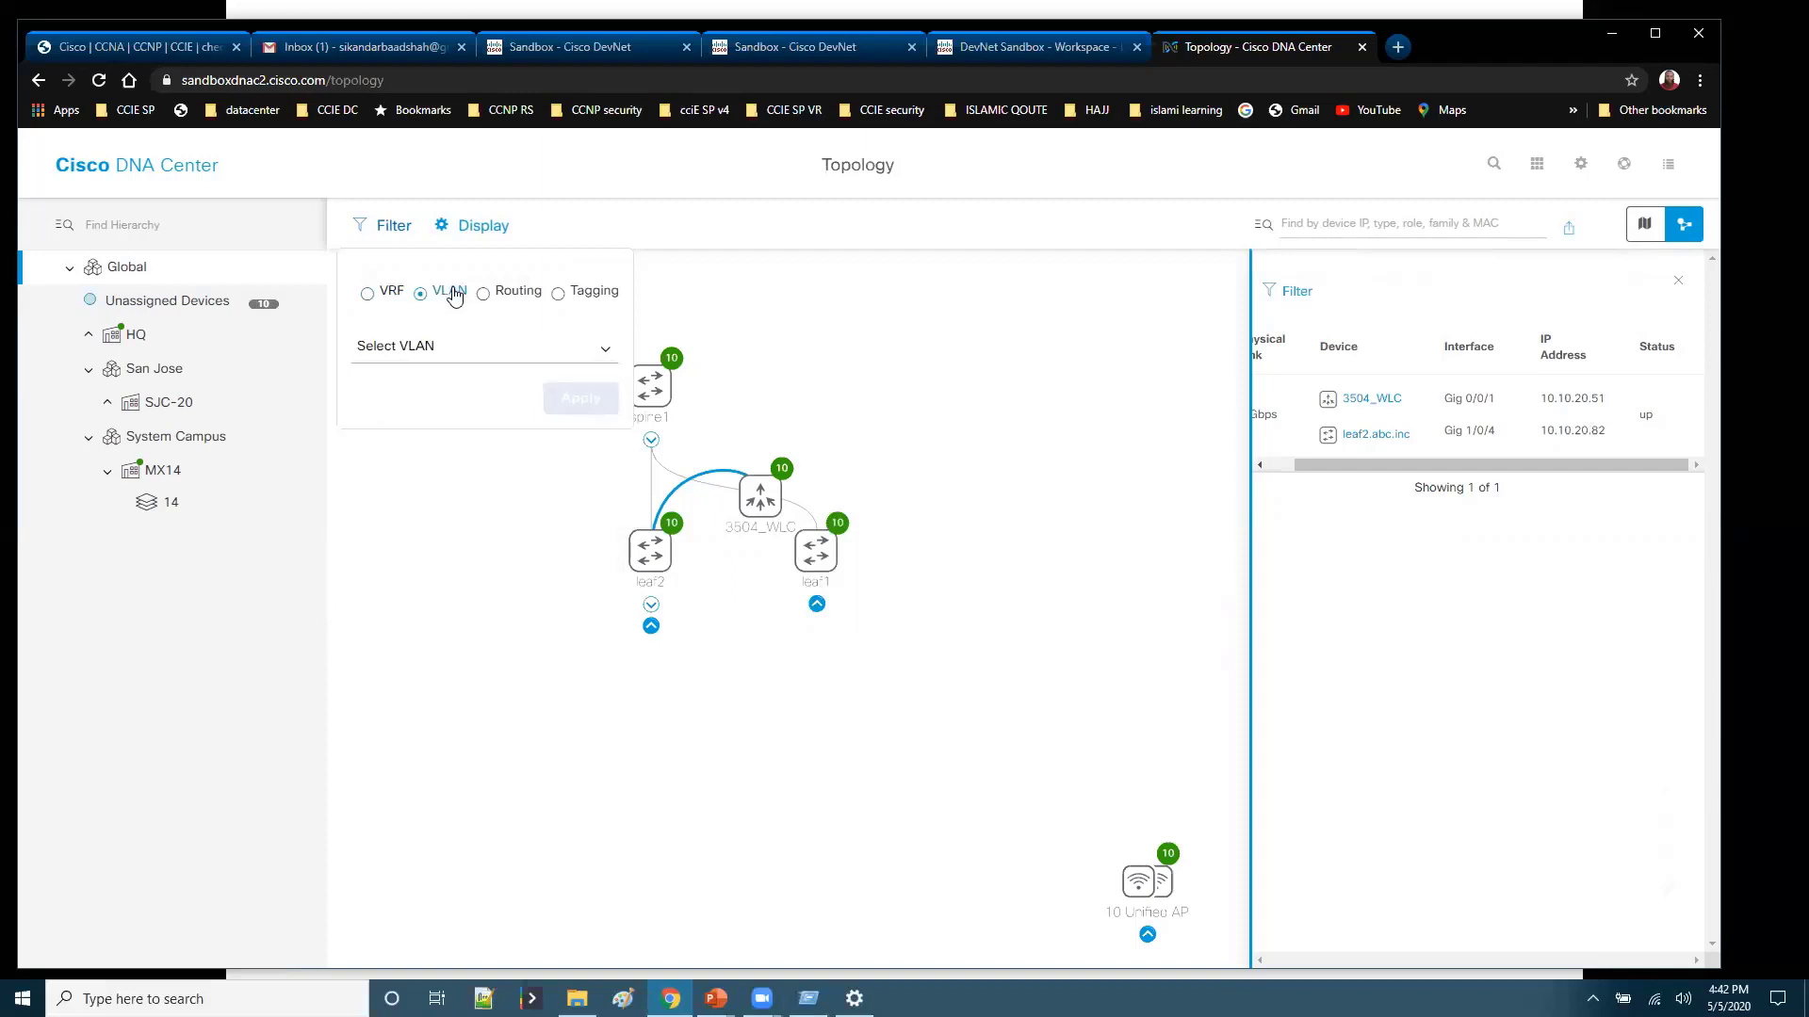
click(484, 296)
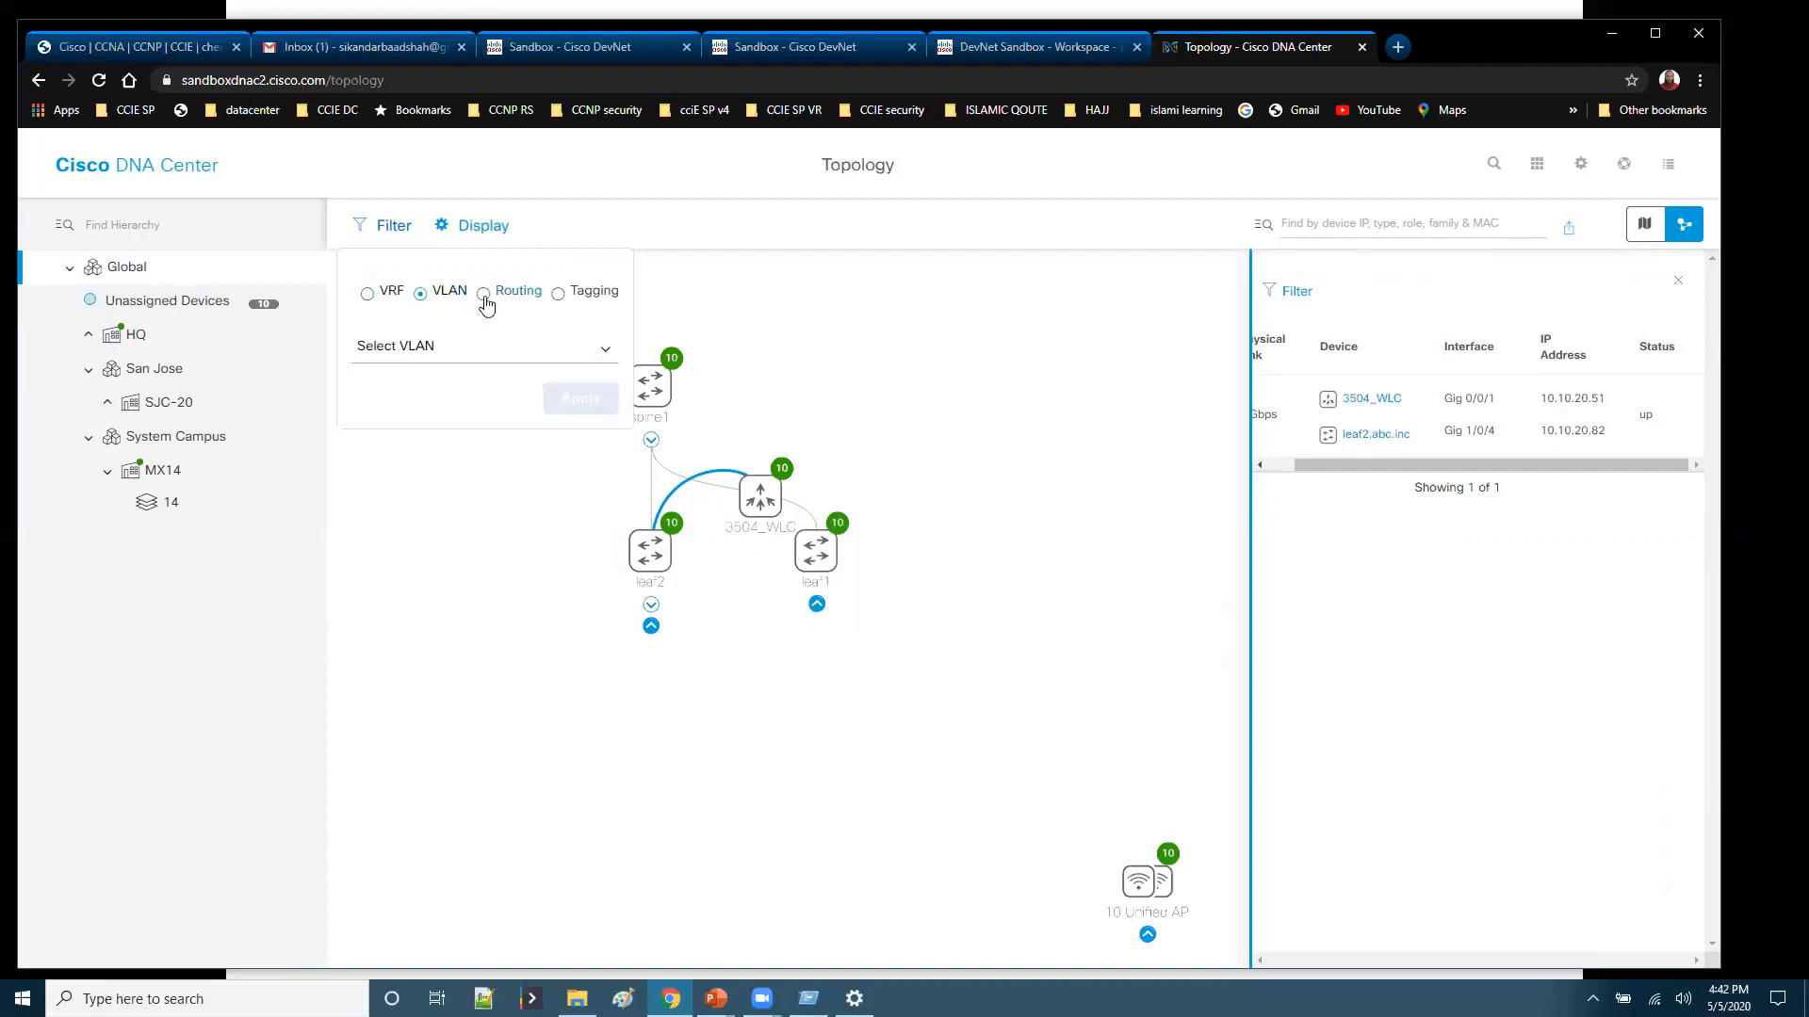
click(565, 300)
click(788, 314)
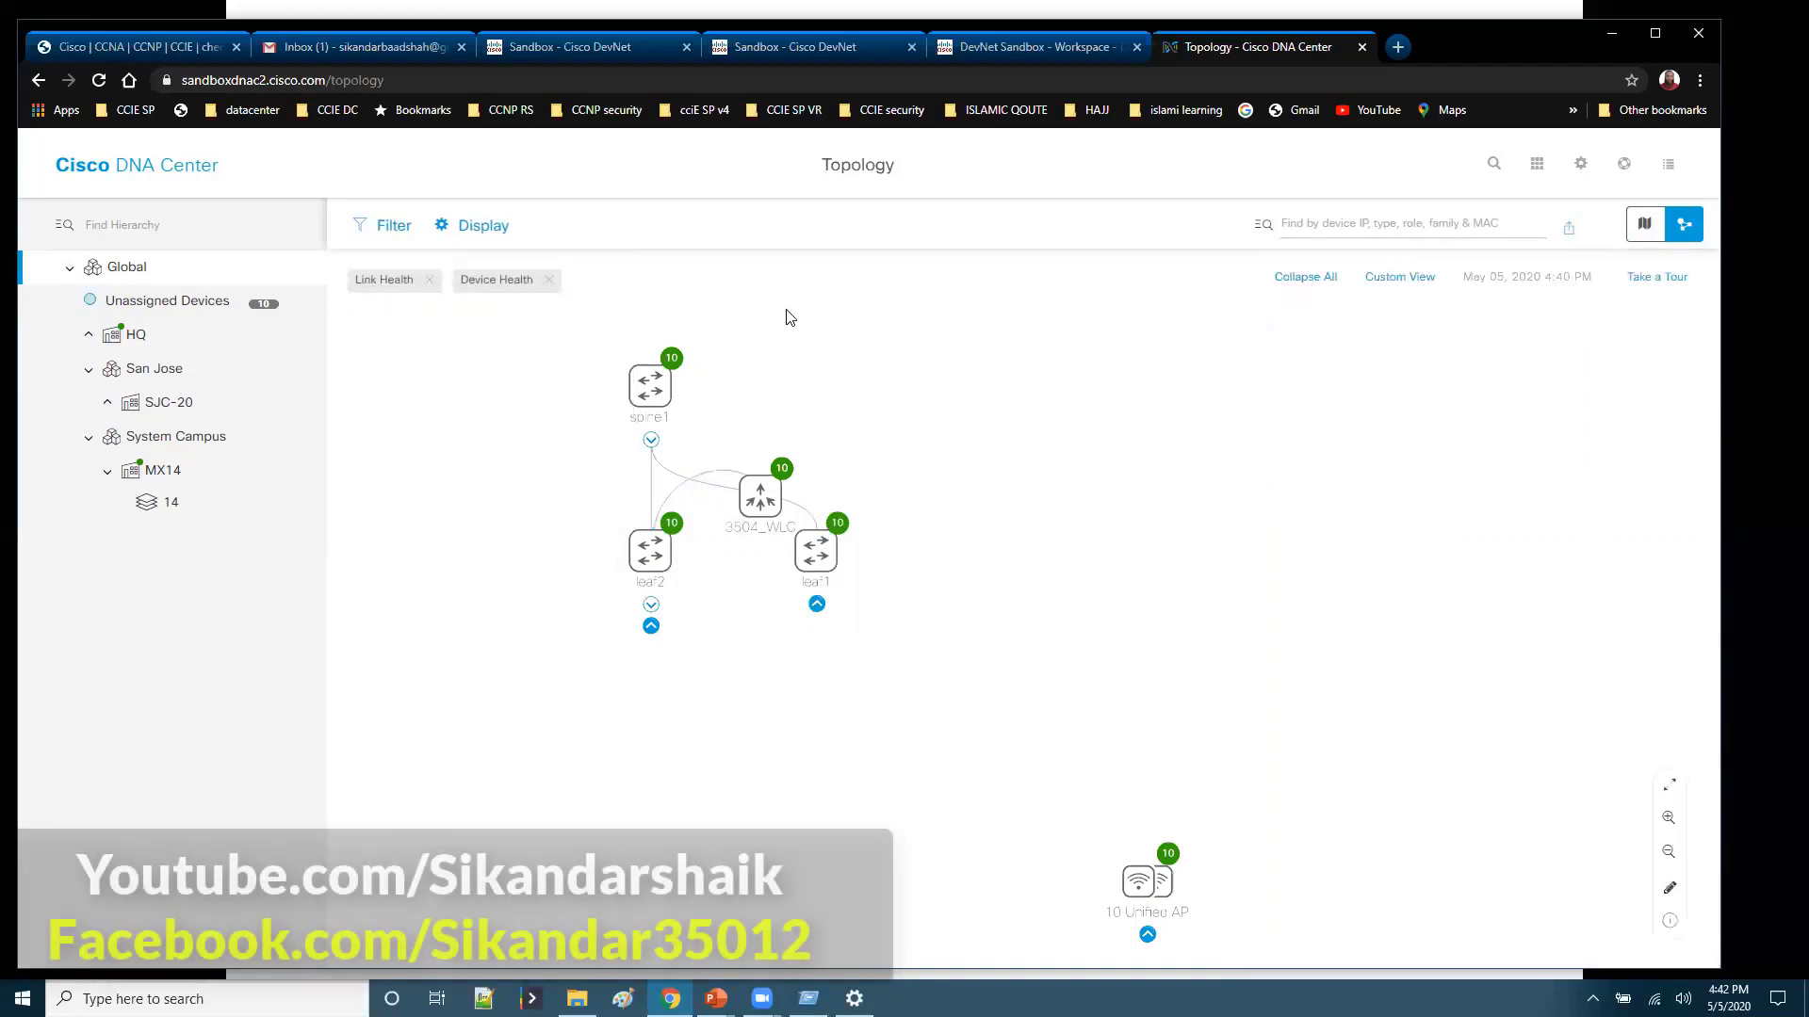